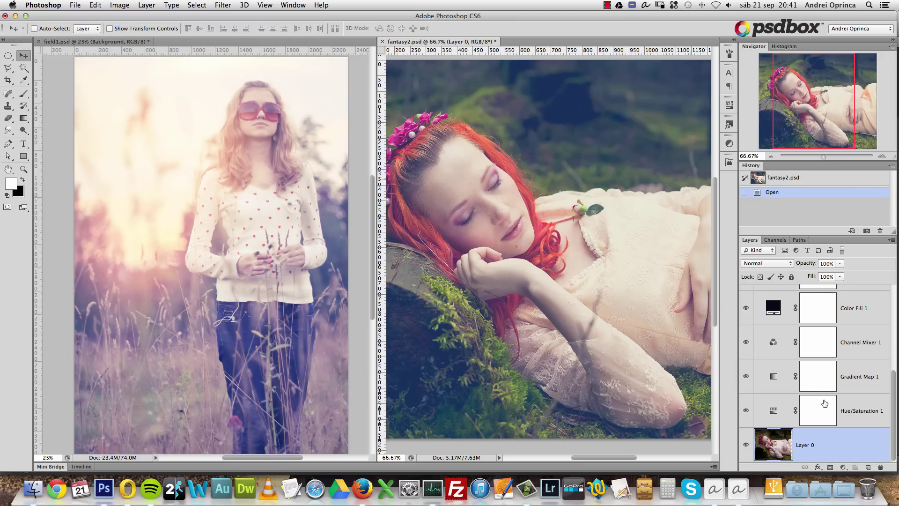
Compare field1.psd with and without its adjustment layers by isolating the Background layer and restoring the others.
{"action": "left_click_drag", "start_coordinate": [891, 395], "coordinate": [894, 385]}
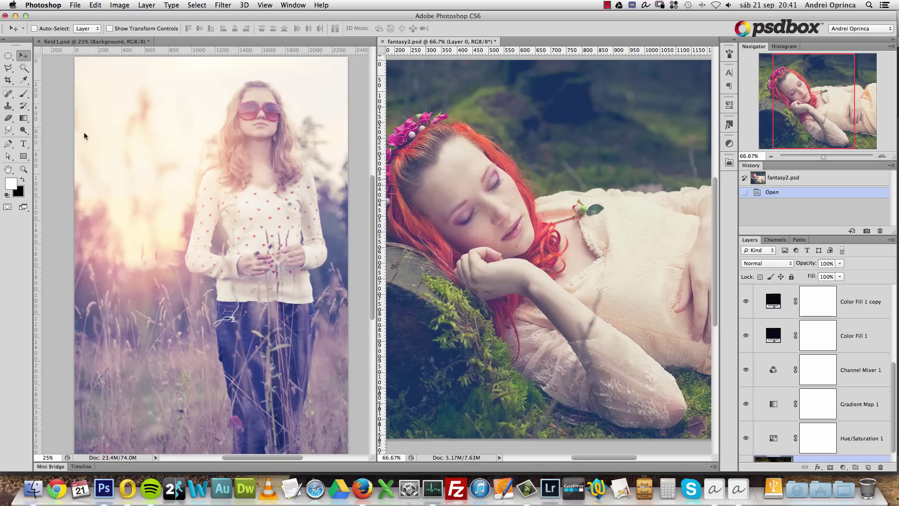
{"action": "left_click", "coordinate": [319, 215]}
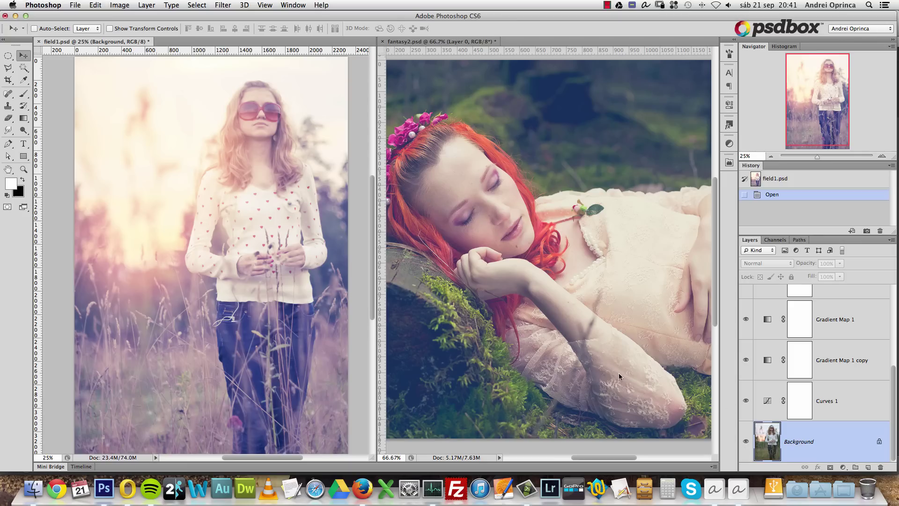
{"action": "left_click", "coordinate": [744, 440], "text": "alt"}
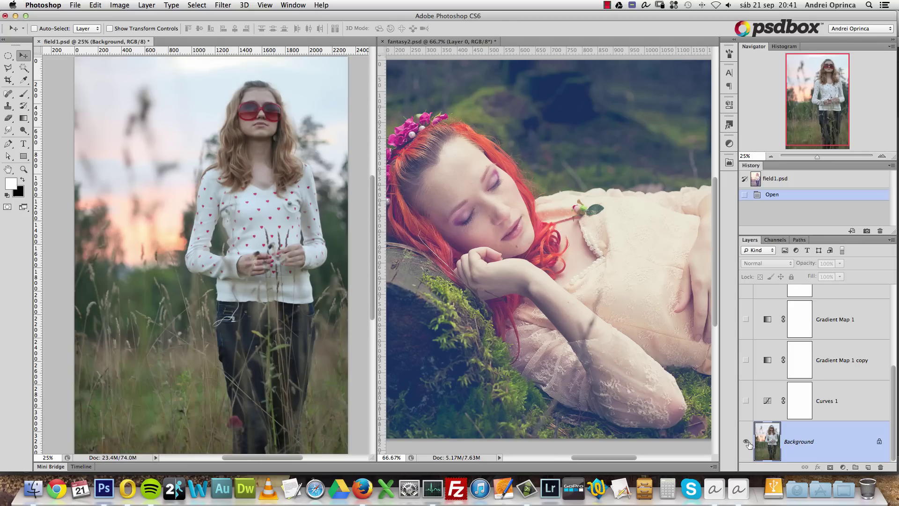
{"action": "left_click", "coordinate": [747, 444], "text": "alt"}
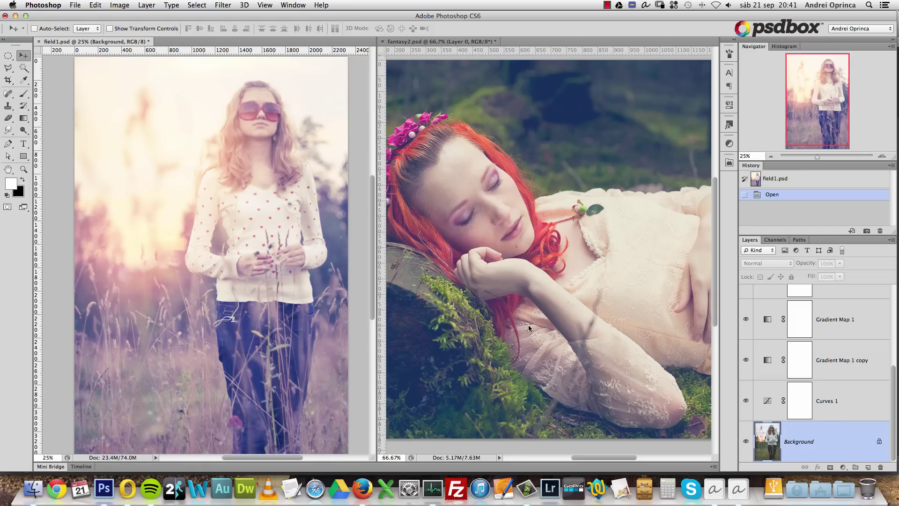
Compare fantasy2.psd before and after grading by repeatedly hiding and showing every layer above Layer 0.
{"action": "left_click", "coordinate": [543, 341]}
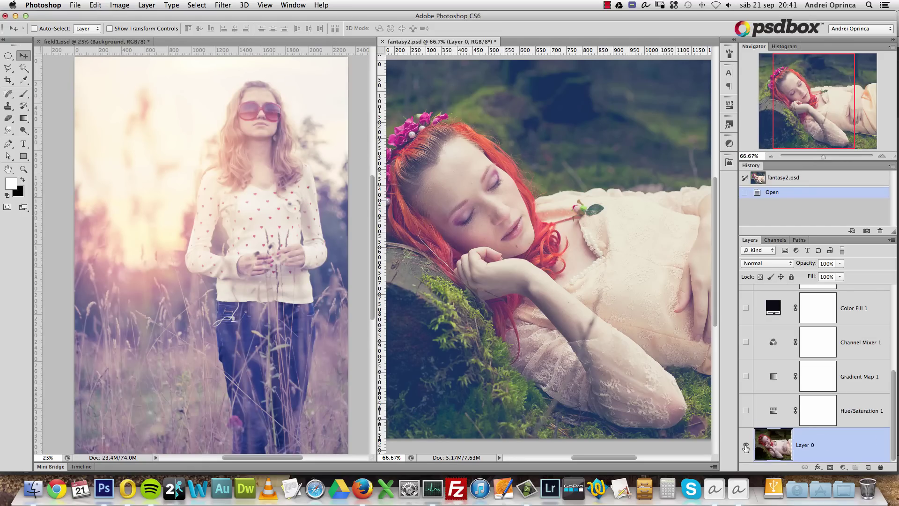
{"action": "left_click", "coordinate": [745, 445], "text": "alt"}
{"action": "left_click", "coordinate": [746, 446], "text": "alt"}
{"action": "left_click", "coordinate": [746, 445], "text": "alt"}
{"action": "left_click", "coordinate": [745, 446], "text": "alt"}
Review the full stack of adjustment layers used in fantasy2.psd, from Vibrance 1 down to Hue/Saturation 1.
{"action": "mouse_move", "coordinate": [894, 387]}
{"action": "left_mouse_down"}
{"action": "mouse_move", "coordinate": [894, 312]}
{"action": "mouse_move", "coordinate": [897, 380]}
{"action": "left_mouse_up"}
{"action": "scroll", "coordinate": [895, 411], "scroll_direction": "up", "scroll_amount": 2}
{"action": "scroll", "coordinate": [895, 410], "scroll_direction": "down", "scroll_amount": 2}
{"action": "scroll", "coordinate": [896, 404], "scroll_direction": "up", "scroll_amount": 5}
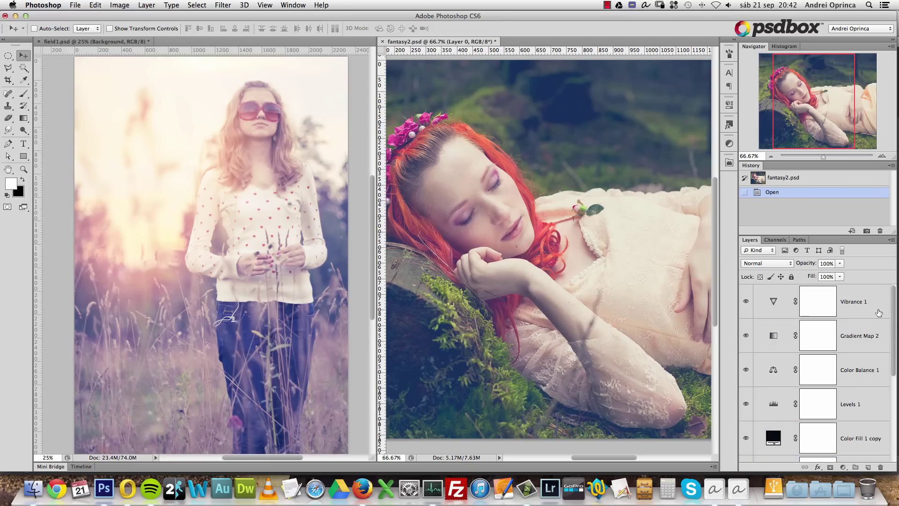
{"action": "scroll", "coordinate": [895, 303], "scroll_direction": "down", "scroll_amount": 5}
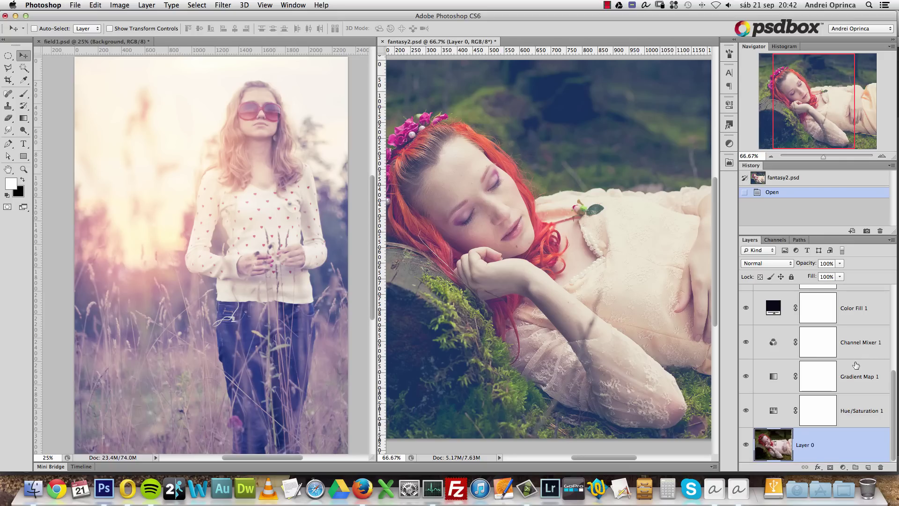
Switch to field1.psd, select the Curves 1 layer and examine which adjustment layers are stacked above it.
{"action": "left_click", "coordinate": [315, 285]}
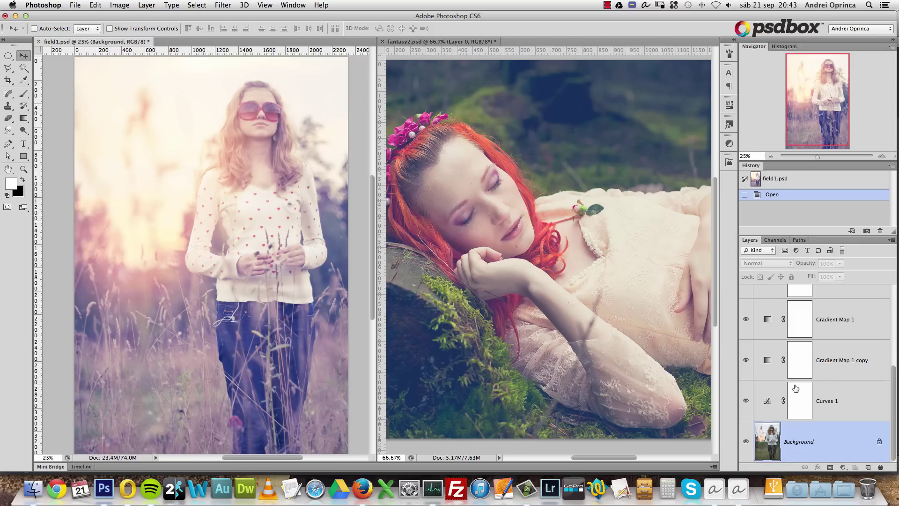
{"action": "left_click", "coordinate": [856, 410]}
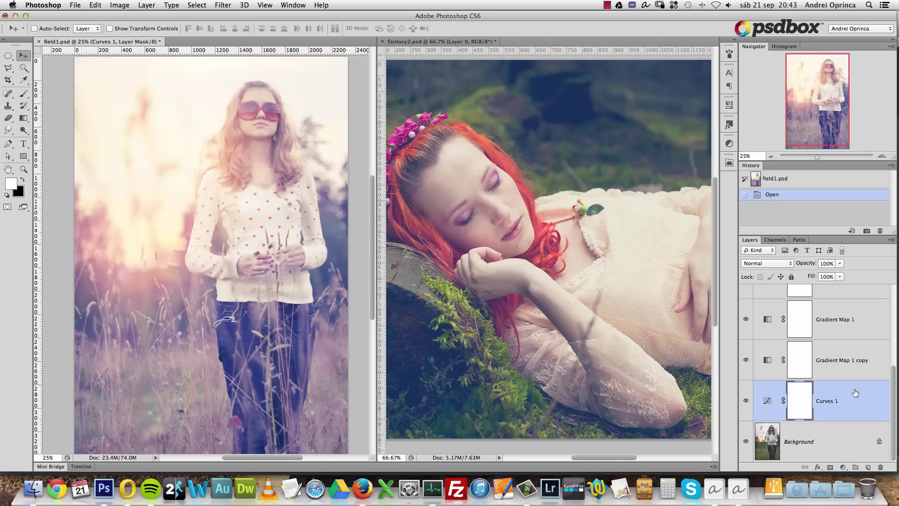
{"action": "scroll", "coordinate": [865, 351], "scroll_direction": "up", "scroll_amount": 5}
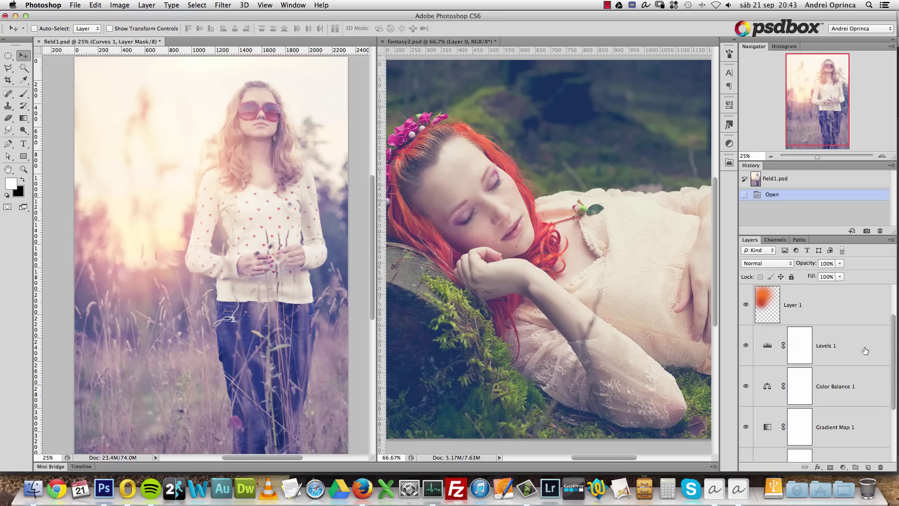
{"action": "left_click_drag", "start_coordinate": [895, 339], "coordinate": [896, 356]}
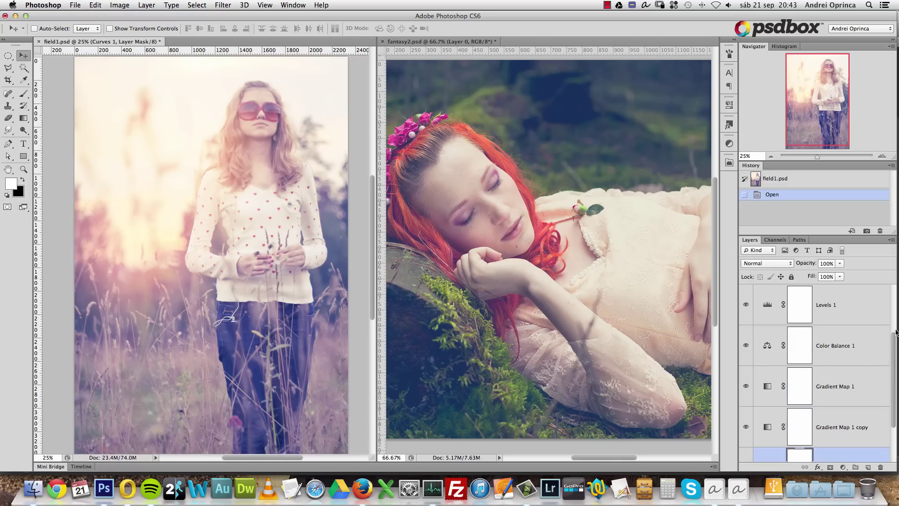
{"action": "scroll", "coordinate": [896, 345], "scroll_direction": "down", "scroll_amount": 3}
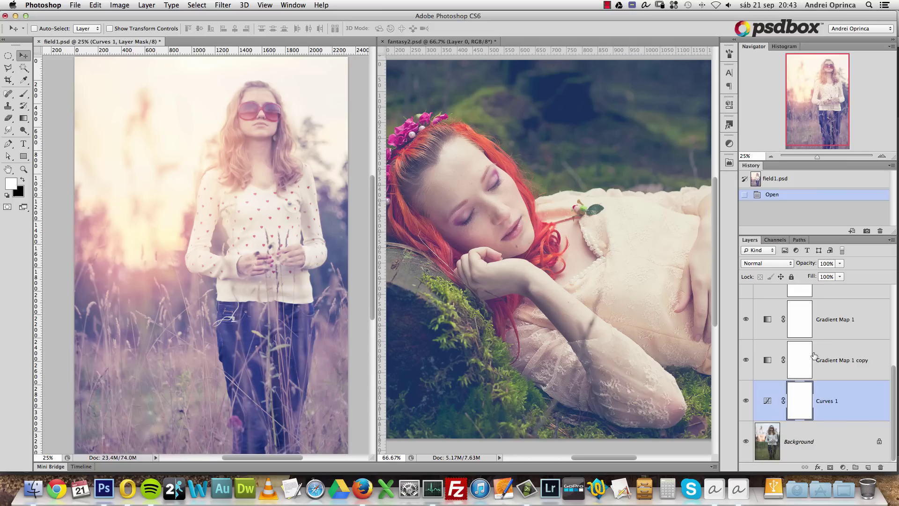
{"action": "left_click_drag", "start_coordinate": [891, 375], "coordinate": [895, 342]}
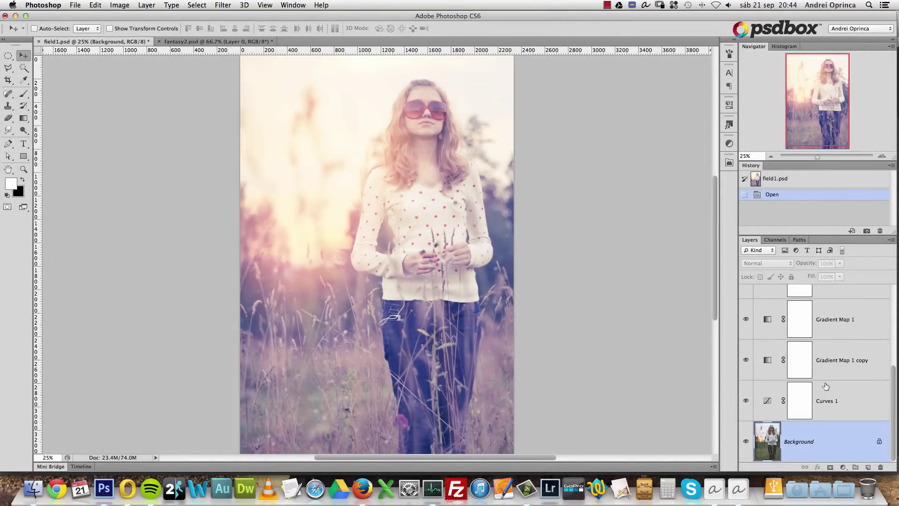
Review the layers of field1.psd and compare the image with and without the orange glow on Layer 1.
{"action": "scroll", "coordinate": [866, 361], "scroll_direction": "up", "scroll_amount": 5}
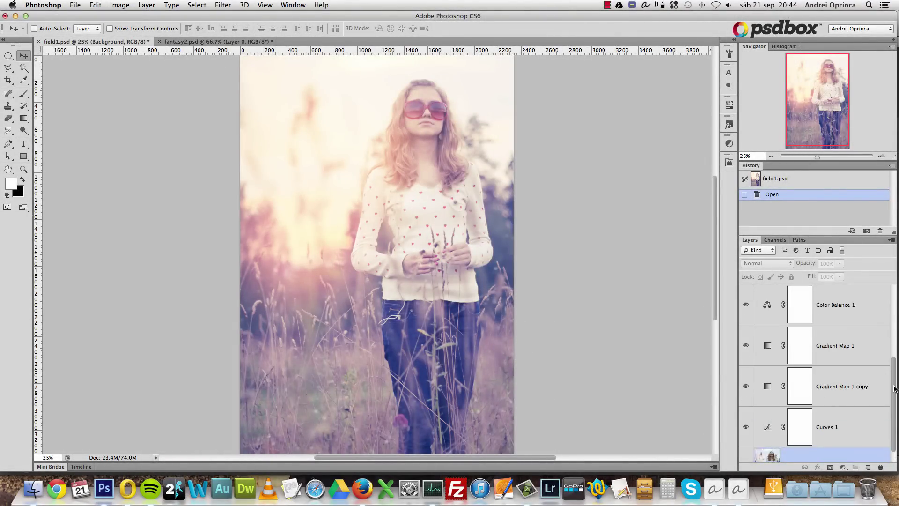
{"action": "scroll", "coordinate": [883, 342], "scroll_direction": "down", "scroll_amount": 3}
{"action": "scroll", "coordinate": [880, 342], "scroll_direction": "up", "scroll_amount": 5}
{"action": "left_click", "coordinate": [817, 346]}
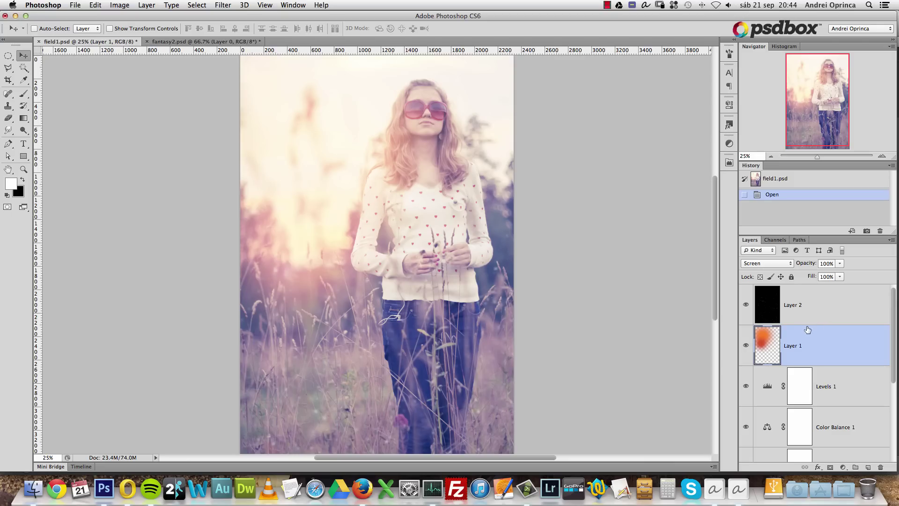
{"action": "left_click", "coordinate": [746, 345]}
{"action": "left_click", "coordinate": [745, 345]}
Show only the Background layer of field1.psd and copy its entire canvas.
{"action": "scroll", "coordinate": [895, 323], "scroll_direction": "down", "scroll_amount": 5}
{"action": "left_click", "coordinate": [840, 430]}
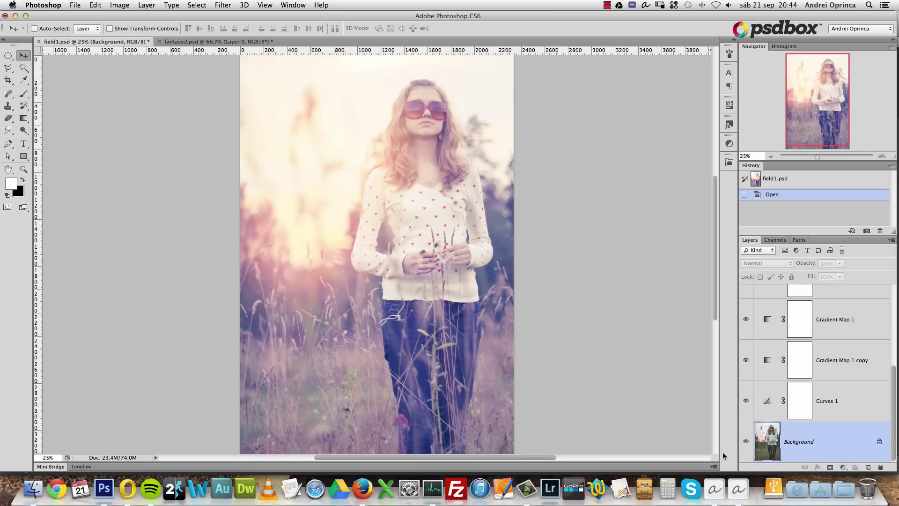
{"action": "left_click", "coordinate": [745, 441], "text": "alt"}
{"action": "key", "text": "super+a"}
{"action": "key", "text": "super+minus"}
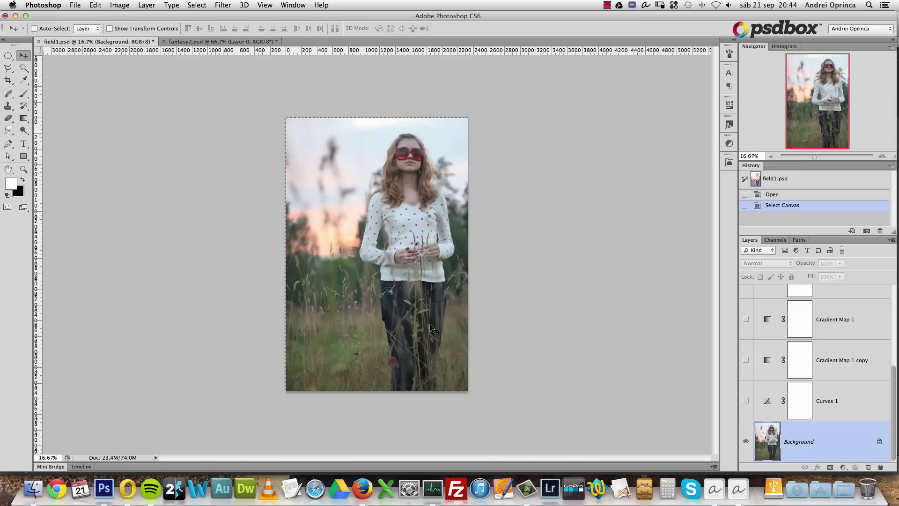
{"action": "left_click", "coordinate": [401, 278], "text": "alt"}
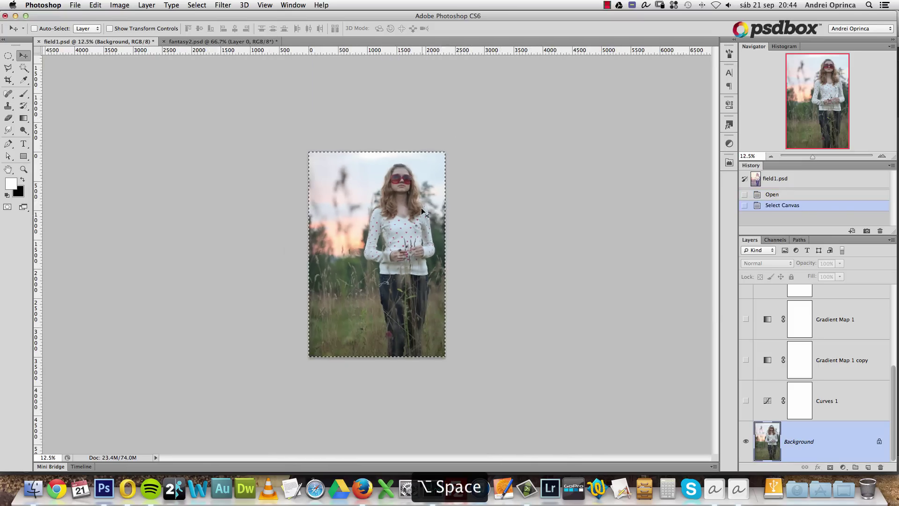
{"action": "left_click", "coordinate": [396, 227], "text": "super"}
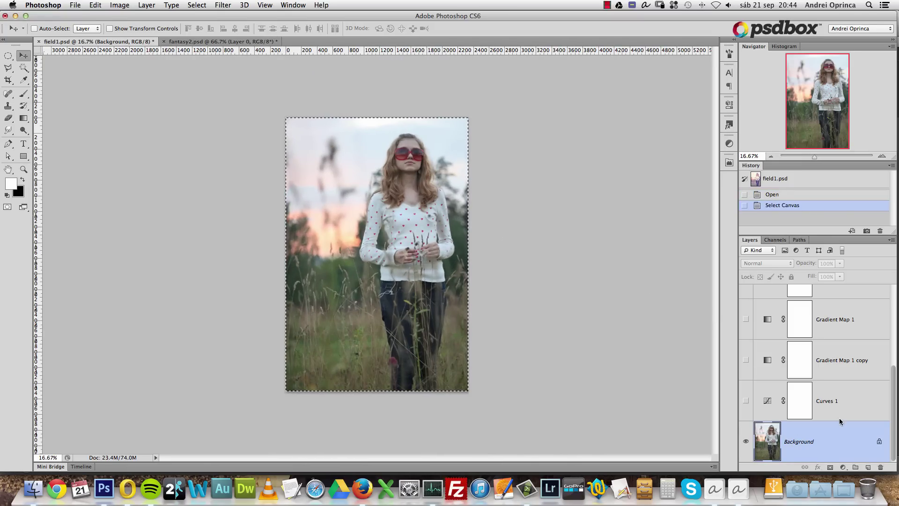
{"action": "left_click", "coordinate": [882, 156]}
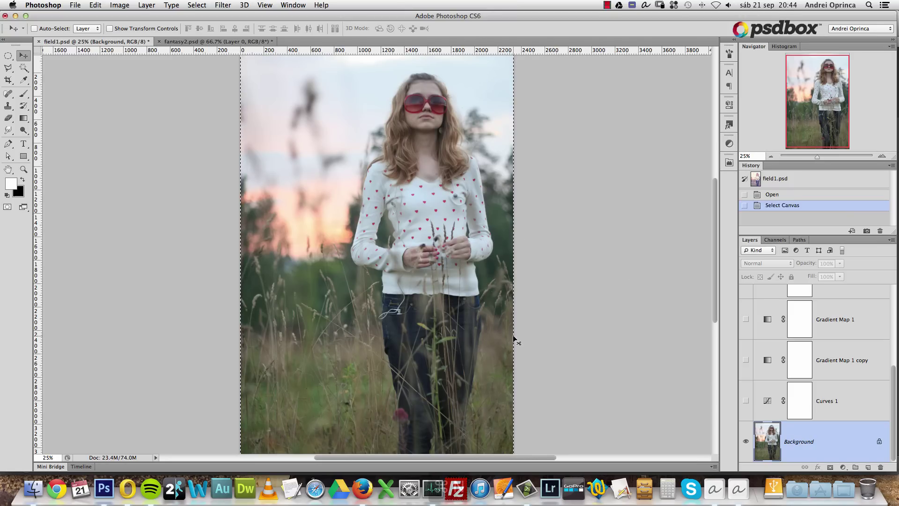
Create a new document at the copied image's size and paste the photo into it.
{"action": "key", "text": "super+n"}
{"action": "key", "text": "Return"}
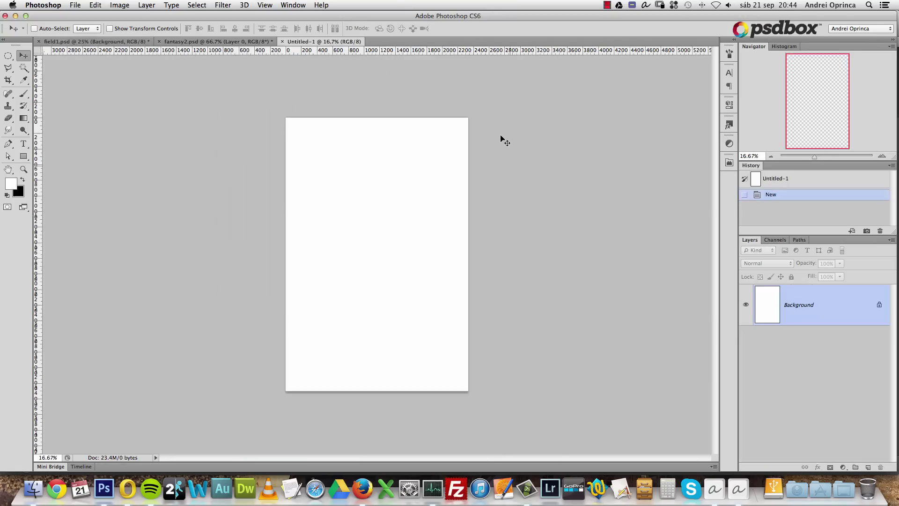
{"action": "key", "text": "super+v"}
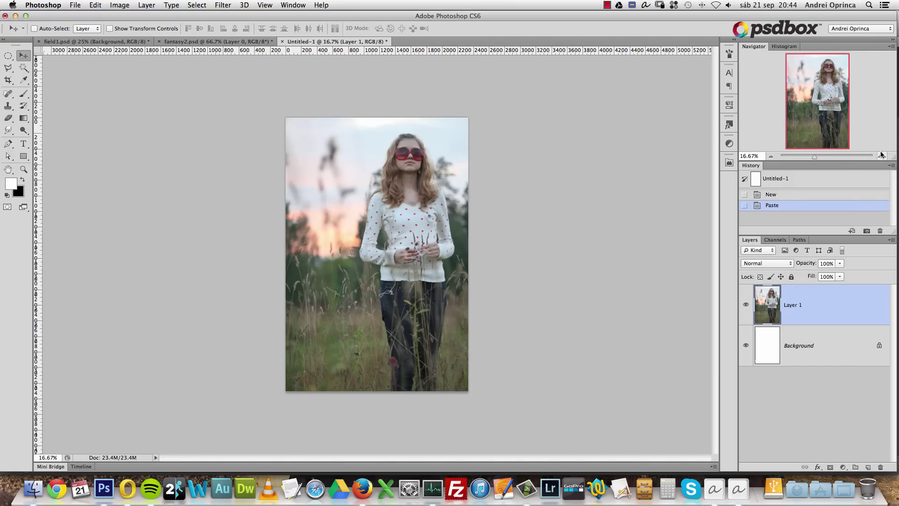
Delete the white Background layer beneath the pasted photo.
{"action": "left_click", "coordinate": [858, 365]}
{"action": "left_click_drag", "start_coordinate": [851, 353], "coordinate": [871, 449]}
{"action": "left_click_drag", "start_coordinate": [858, 336], "coordinate": [880, 466]}
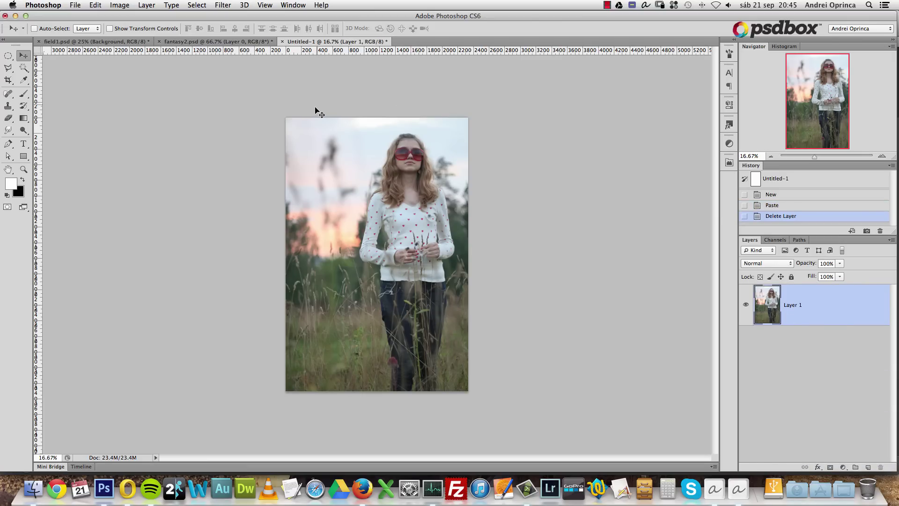
Examine the unedited photo's face, sweater and grass at 50% zoom, then return to a 25% view.
{"action": "left_click", "coordinate": [882, 156]}
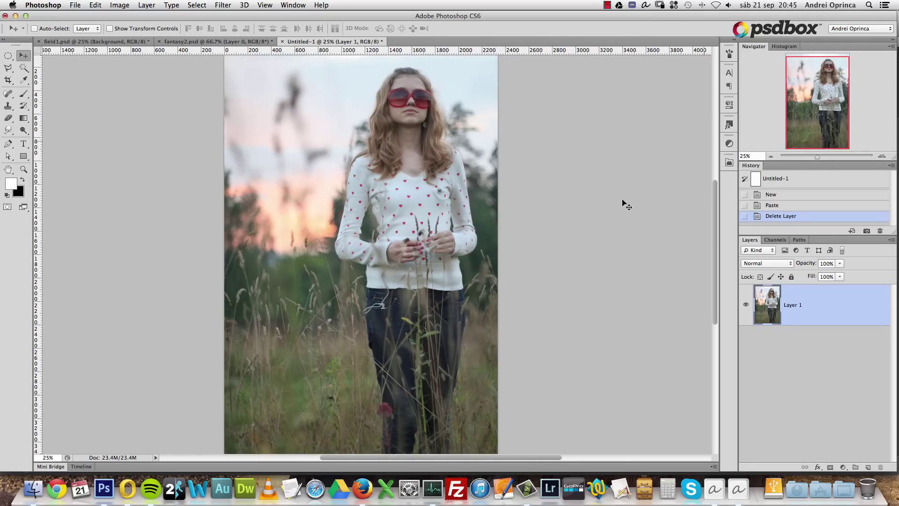
{"action": "left_click", "coordinate": [882, 156]}
{"action": "left_click_drag", "start_coordinate": [804, 101], "coordinate": [798, 86]}
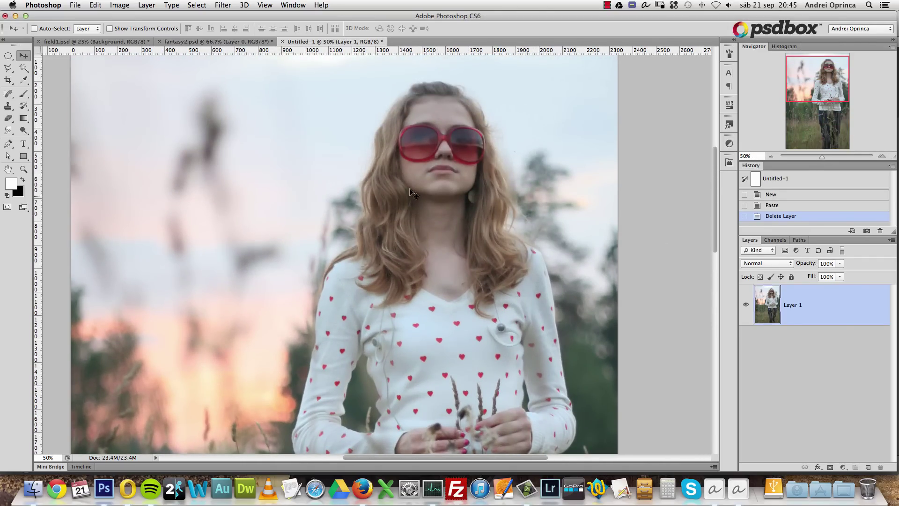
{"action": "left_click_drag", "start_coordinate": [826, 103], "coordinate": [804, 127]}
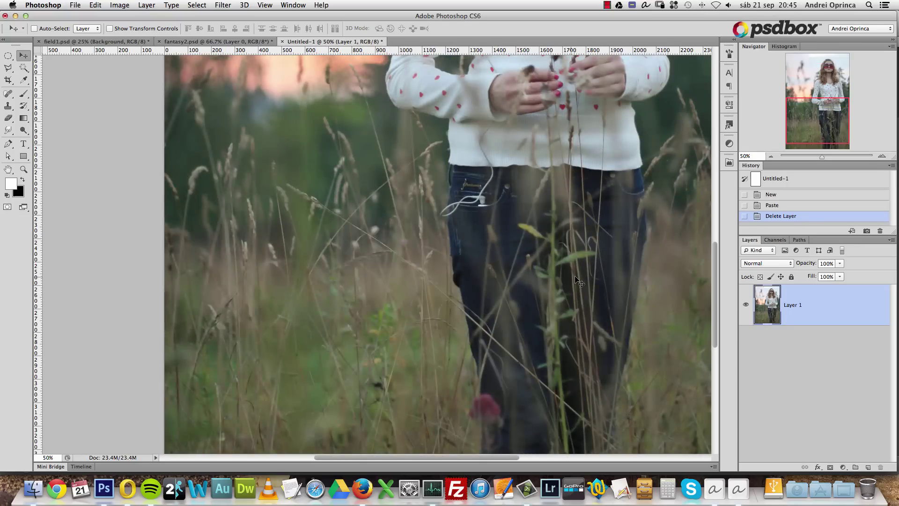
{"action": "left_click", "coordinate": [770, 156]}
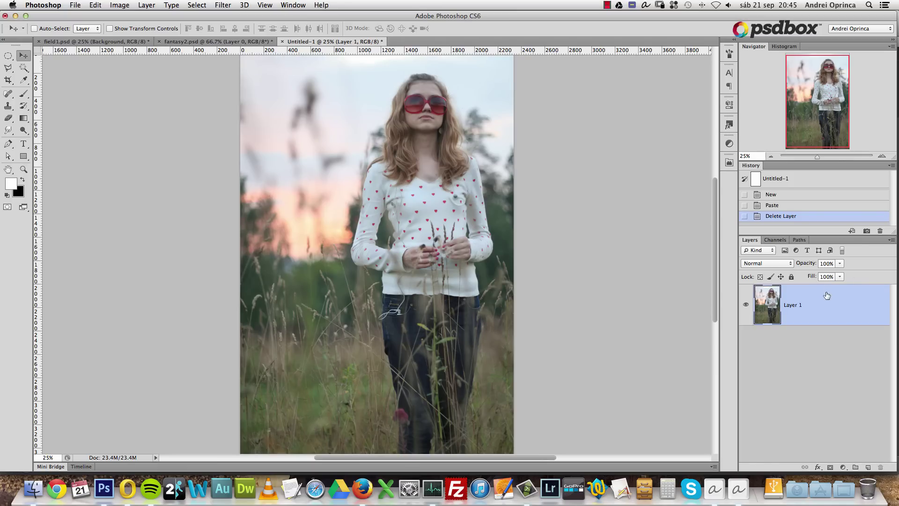
{"action": "left_click_drag", "start_coordinate": [799, 126], "coordinate": [800, 127]}
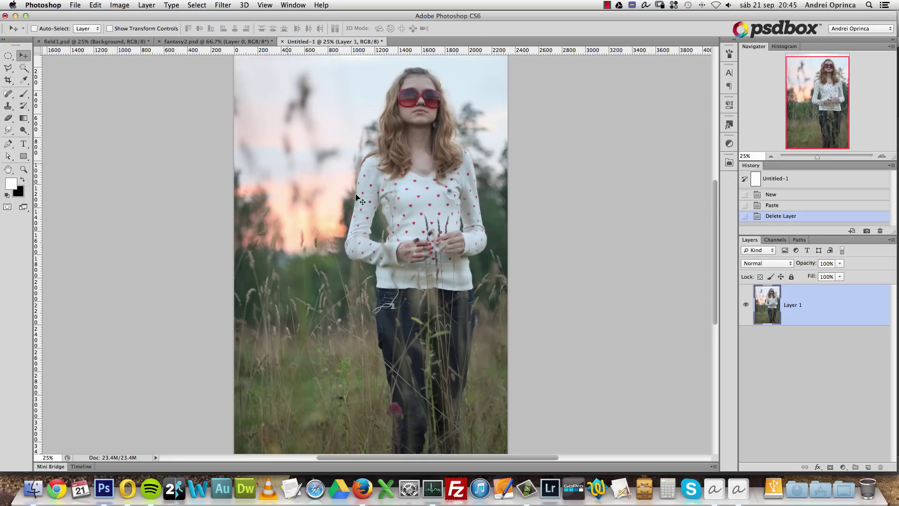
Make all adjustment layers in field1.psd visible again for reference and return to the new document.
{"action": "left_click", "coordinate": [109, 45]}
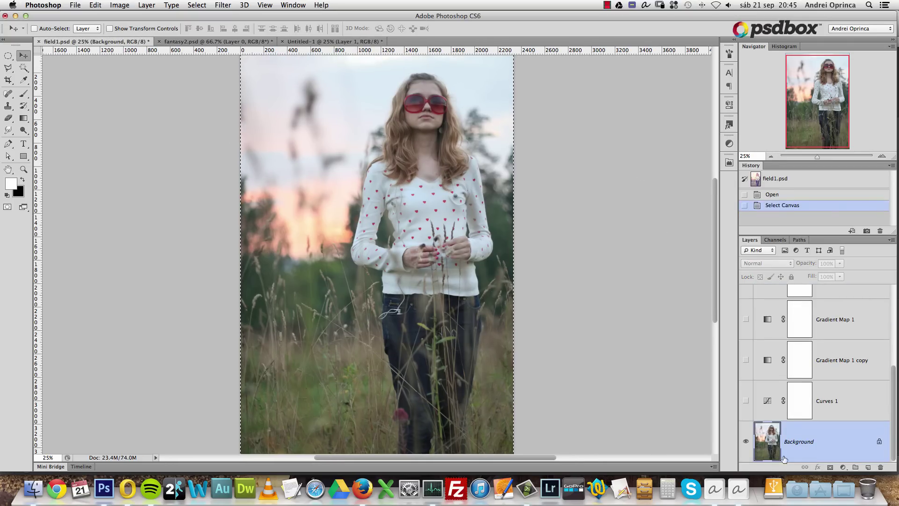
{"action": "left_click", "coordinate": [745, 443], "text": "alt"}
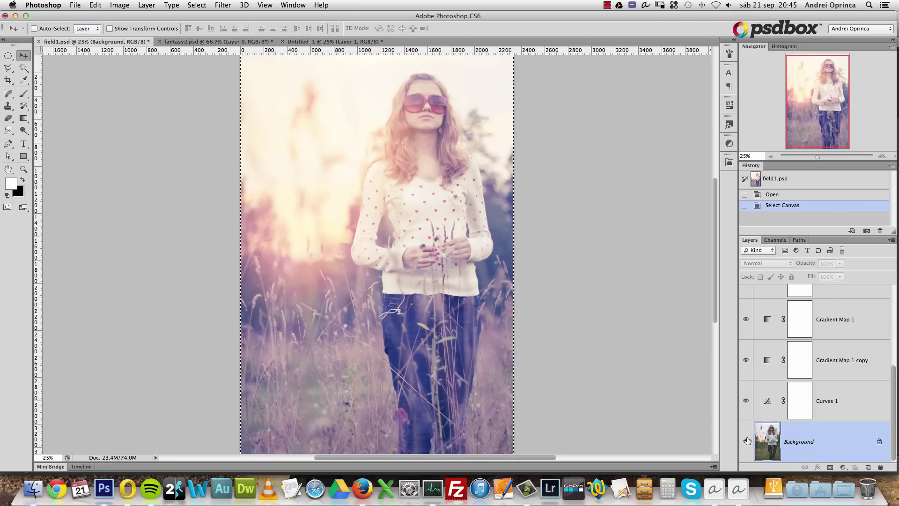
{"action": "left_click_drag", "start_coordinate": [754, 435], "coordinate": [419, 142]}
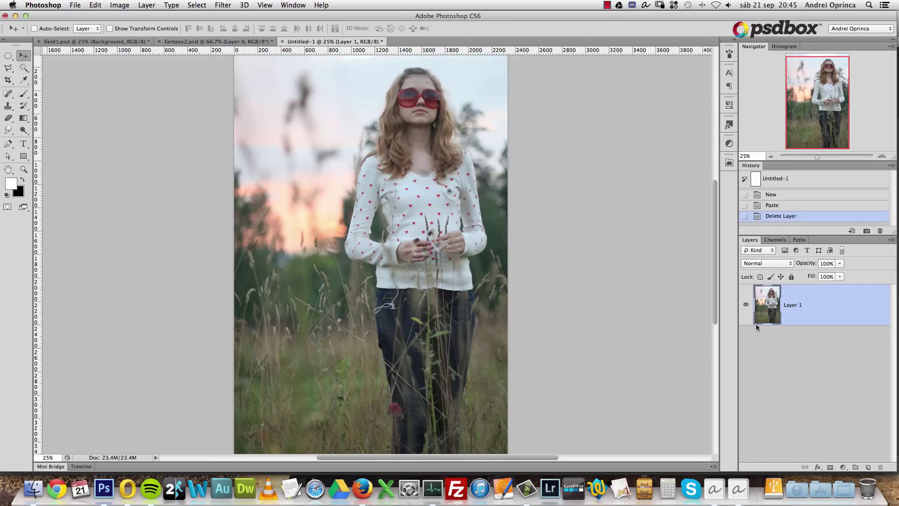
Add a Curves adjustment layer above the photo and raise the RGB curve's black point to output 8.
{"action": "left_click", "coordinate": [843, 467]}
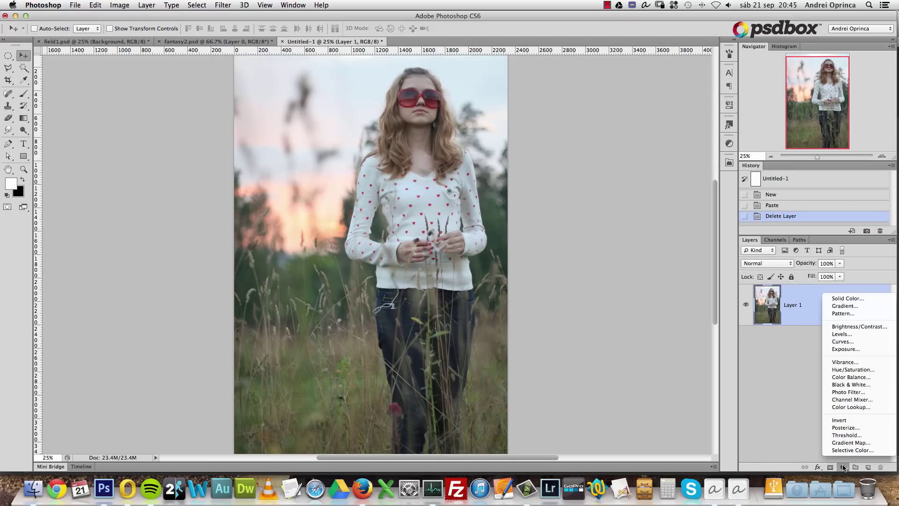
{"action": "left_click", "coordinate": [851, 342]}
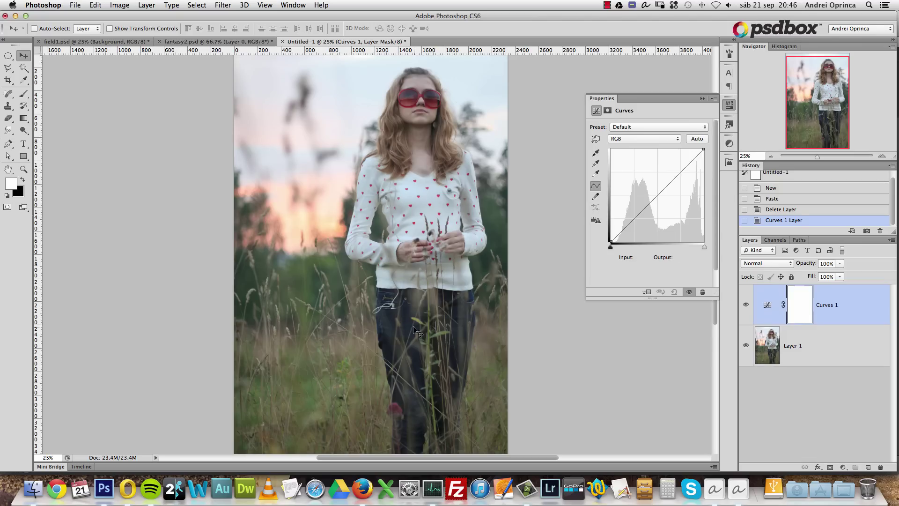
{"action": "scroll", "coordinate": [382, 274], "scroll_direction": "up", "scroll_amount": 2}
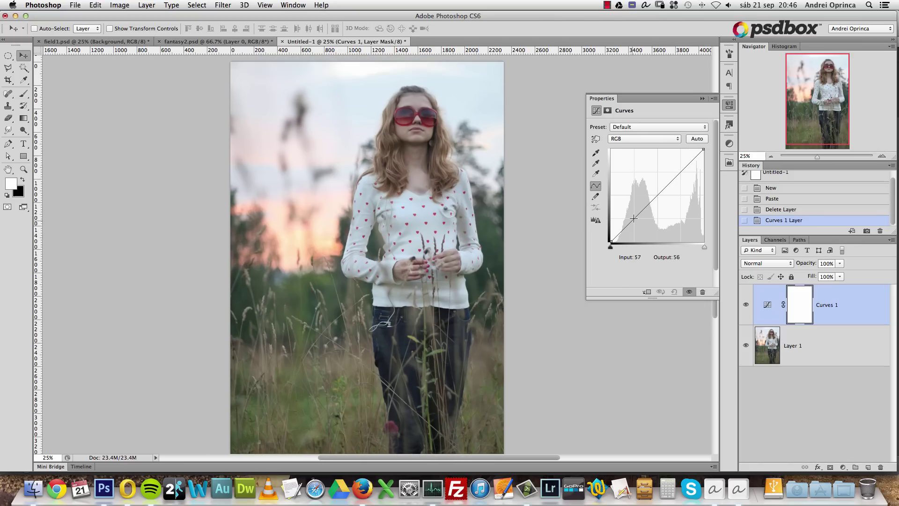
{"action": "left_click_drag", "start_coordinate": [611, 242], "coordinate": [598, 255]}
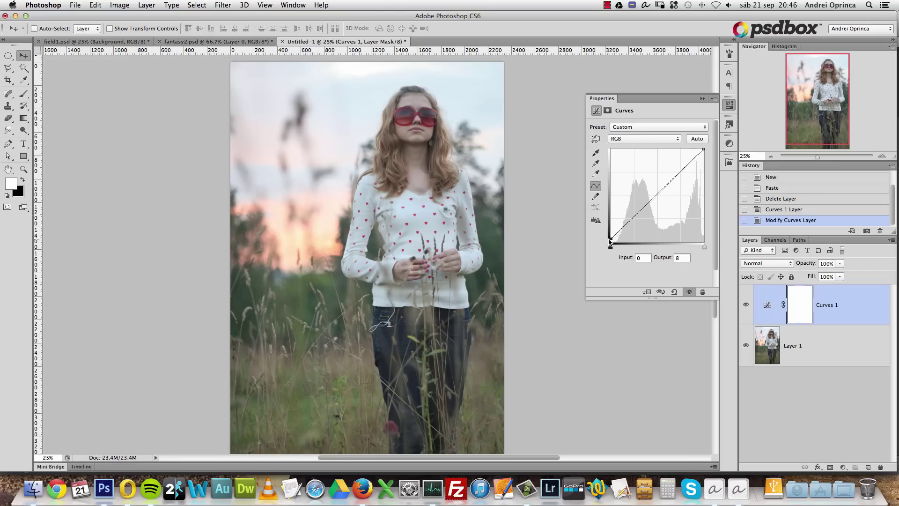
Try raising the RGB curve's black point to output 21, and return the RGB curve to a straight line with output 0.
{"action": "left_click_drag", "start_coordinate": [610, 239], "coordinate": [610, 232]}
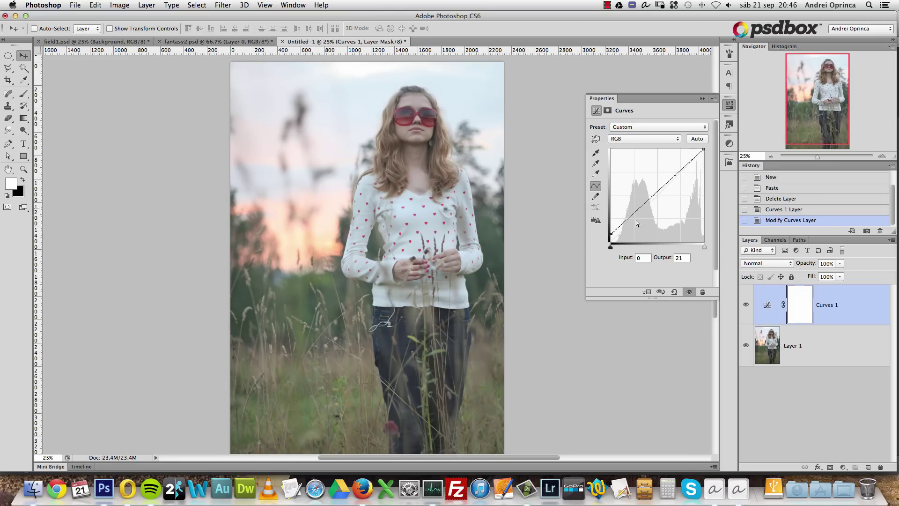
{"action": "left_click_drag", "start_coordinate": [702, 149], "coordinate": [702, 131]}
{"action": "left_click_drag", "start_coordinate": [612, 233], "coordinate": [599, 247]}
Switch the curve to the Blue channel and look through the document's color channels, ending with the RGB composite selected.
{"action": "left_click", "coordinate": [665, 139]}
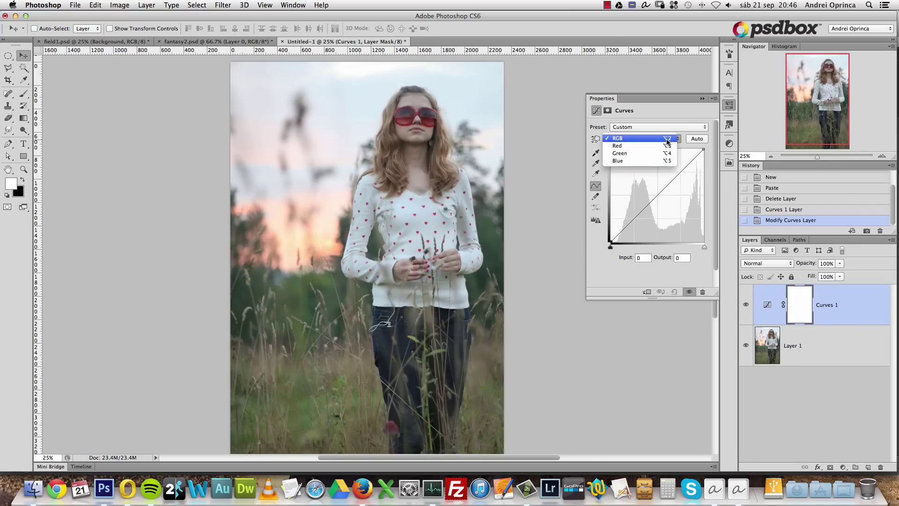
{"action": "left_click", "coordinate": [625, 158]}
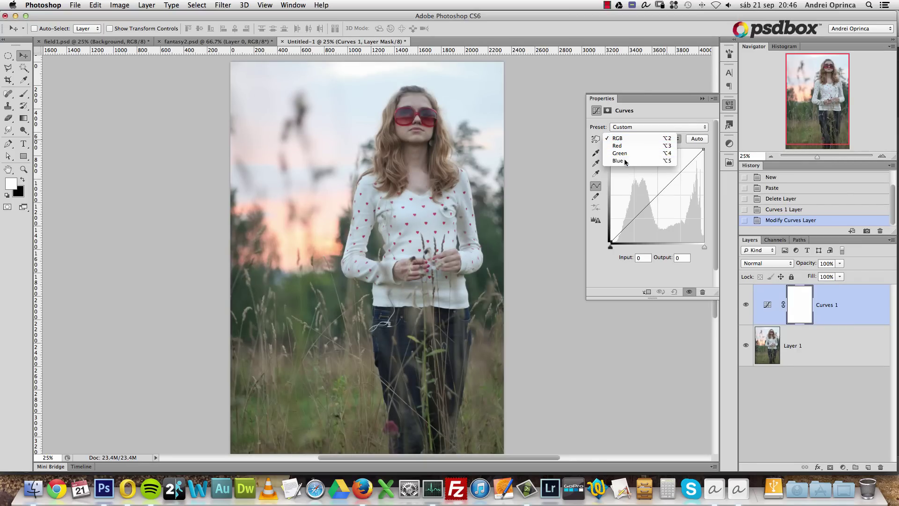
{"action": "left_click", "coordinate": [775, 240]}
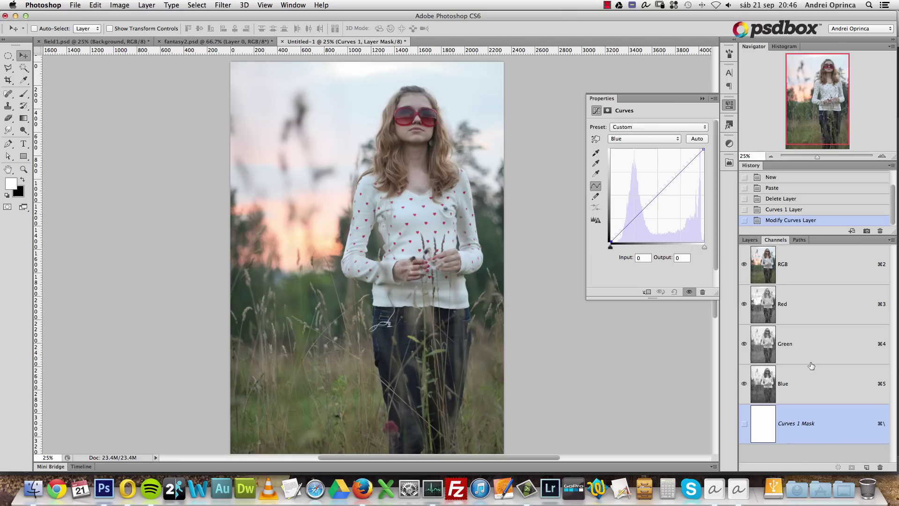
{"action": "left_click", "coordinate": [808, 306]}
{"action": "left_click", "coordinate": [808, 341]}
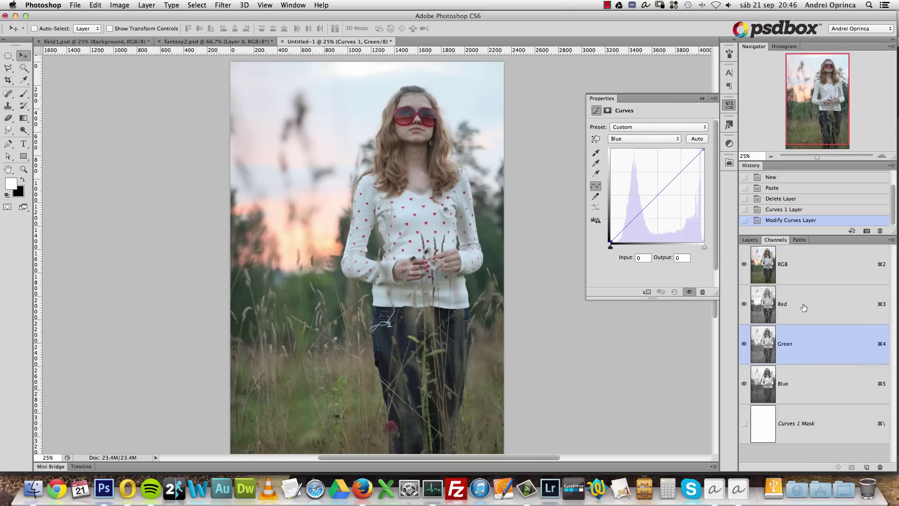
{"action": "left_click", "coordinate": [812, 275]}
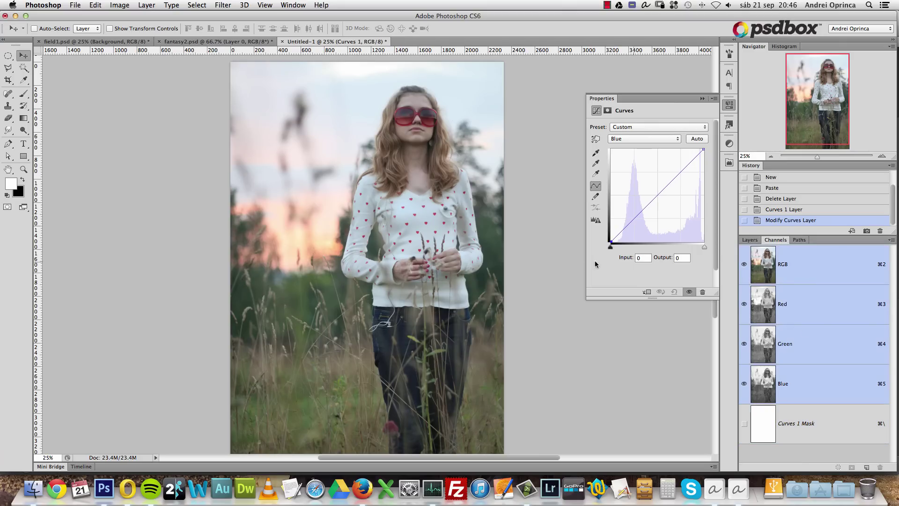
{"action": "left_click", "coordinate": [750, 241]}
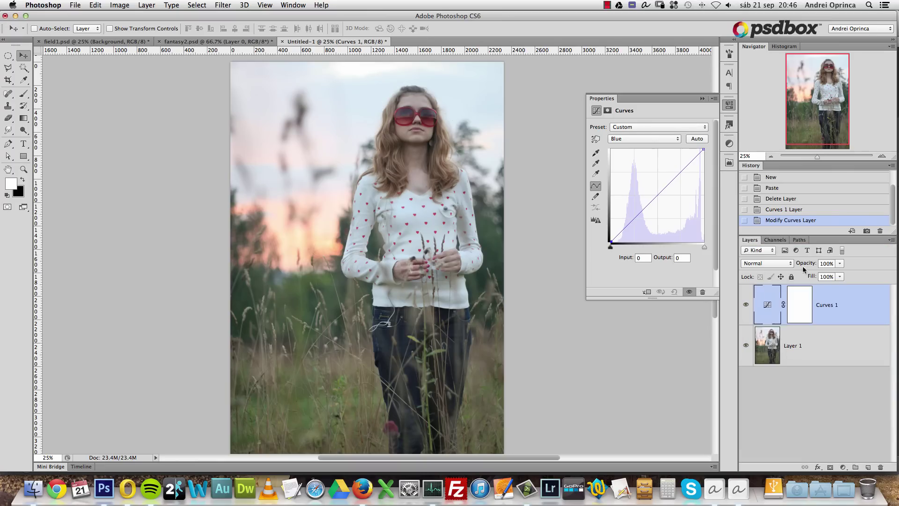
Shape the Blue curve with its black point at output 28, a slightly raised shadow point and a lowered highlight point.
{"action": "left_click", "coordinate": [620, 139]}
{"action": "left_click", "coordinate": [622, 142]}
{"action": "left_click_drag", "start_coordinate": [610, 242], "coordinate": [611, 226]}
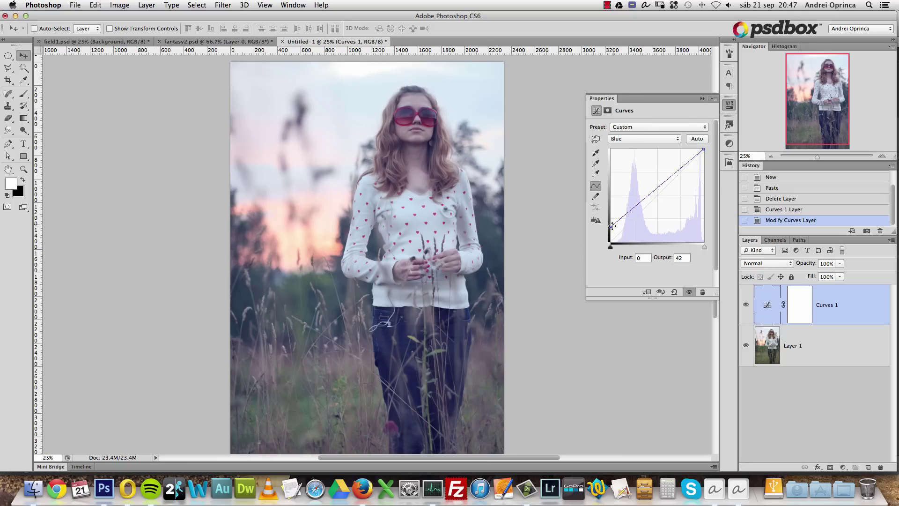
{"action": "left_click_drag", "start_coordinate": [611, 226], "coordinate": [612, 230]}
{"action": "left_click_drag", "start_coordinate": [613, 230], "coordinate": [605, 228]}
{"action": "mouse_move", "coordinate": [704, 148]}
{"action": "left_mouse_down"}
{"action": "mouse_move", "coordinate": [704, 164]}
{"action": "mouse_move", "coordinate": [703, 149]}
{"action": "left_mouse_up"}
{"action": "left_click_drag", "start_coordinate": [685, 166], "coordinate": [683, 168]}
{"action": "left_click", "coordinate": [611, 229]}
{"action": "left_click_drag", "start_coordinate": [632, 213], "coordinate": [611, 231]}
{"action": "left_click_drag", "start_coordinate": [684, 169], "coordinate": [684, 171]}
{"action": "left_click", "coordinate": [630, 211]}
{"action": "left_click", "coordinate": [611, 231]}
Shape the Green curve with a lowered shadow point, a midtone point at input 137, output 131, and the black point at input 5.
{"action": "left_click", "coordinate": [643, 139]}
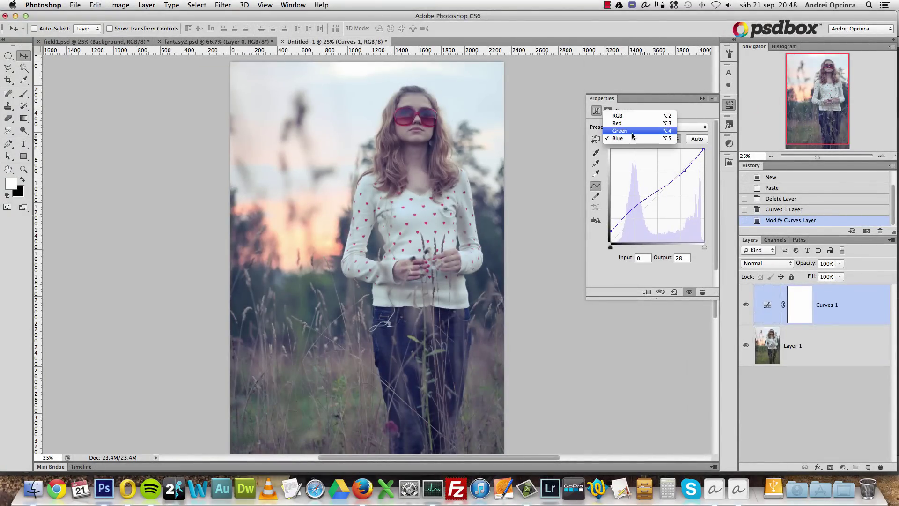
{"action": "left_click", "coordinate": [667, 130]}
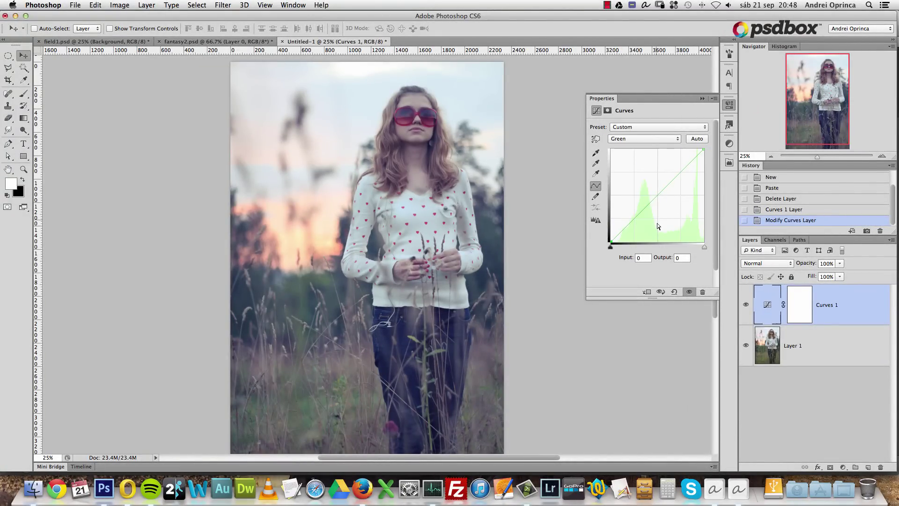
{"action": "left_click_drag", "start_coordinate": [626, 227], "coordinate": [628, 230]}
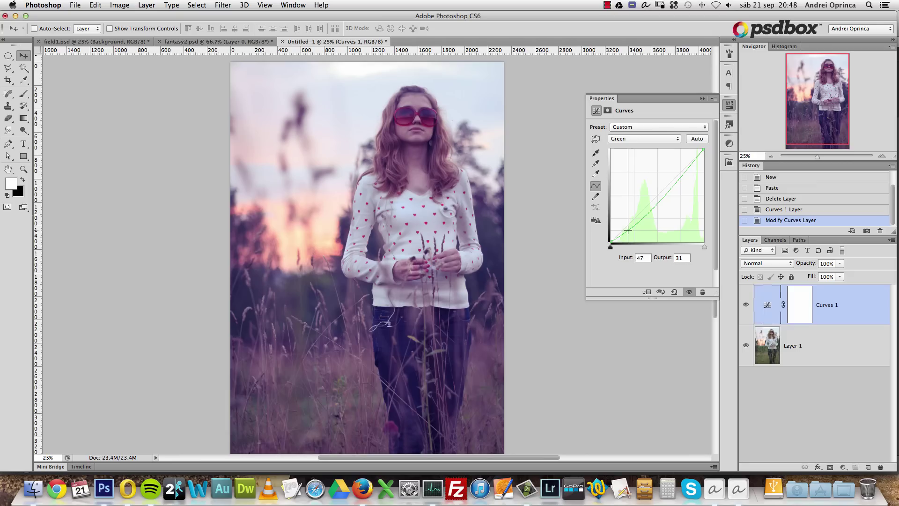
{"action": "left_click_drag", "start_coordinate": [628, 230], "coordinate": [628, 231]}
{"action": "left_click_drag", "start_coordinate": [656, 198], "coordinate": [660, 193]}
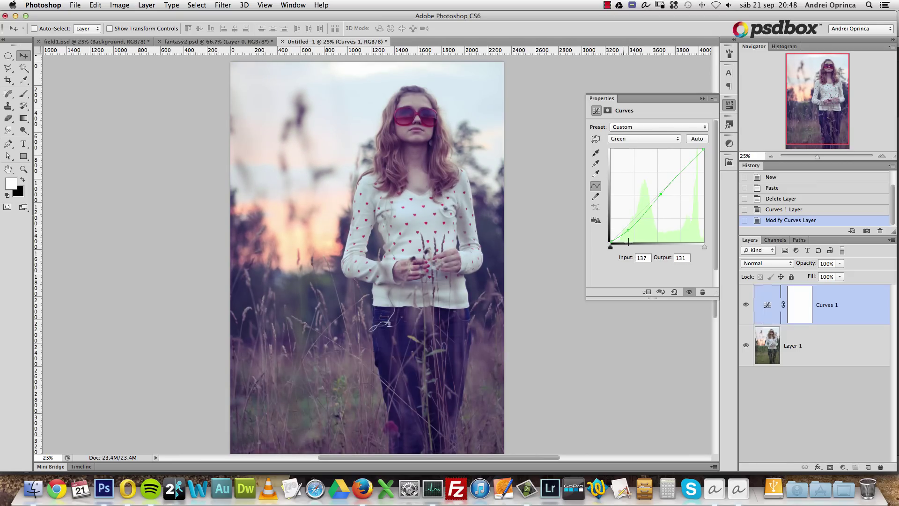
{"action": "left_click_drag", "start_coordinate": [613, 242], "coordinate": [615, 242]}
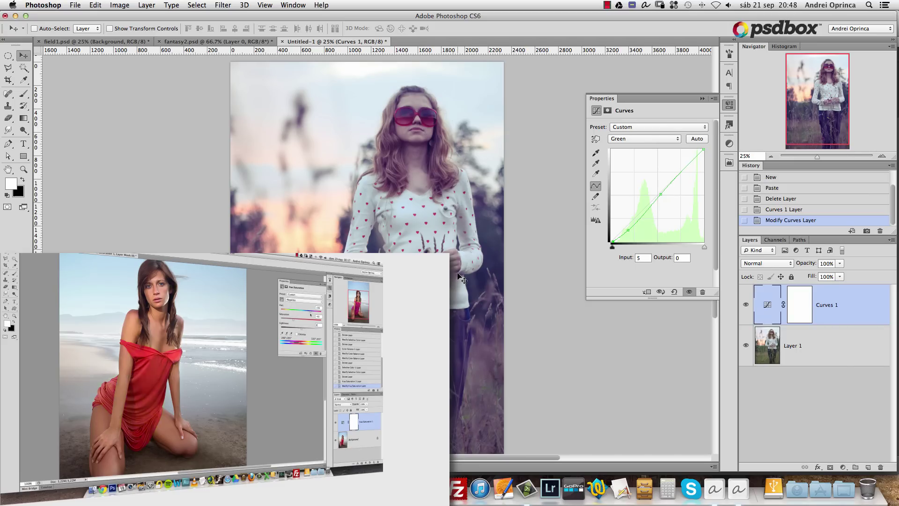
Move the Red curve's black point inward, pull a darker-midtone point slightly down, and close the curve settings.
{"action": "left_click", "coordinate": [634, 138]}
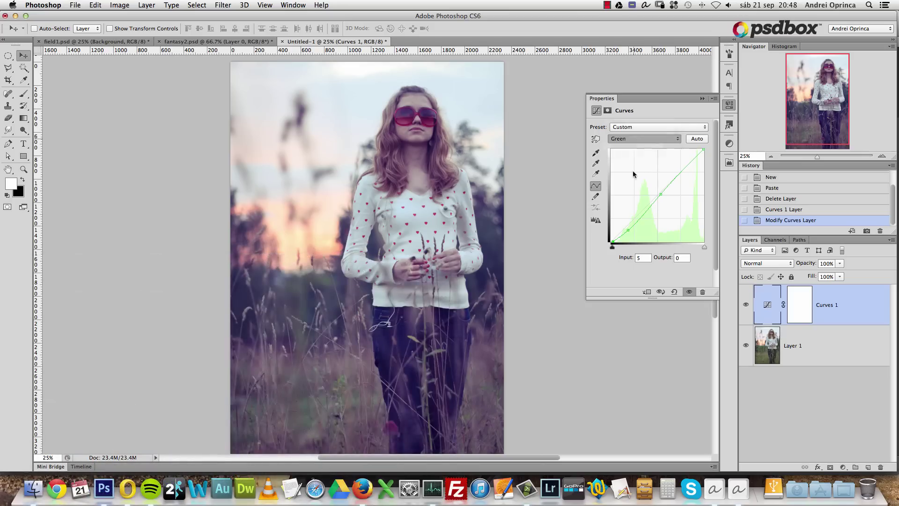
{"action": "left_click", "coordinate": [630, 131]}
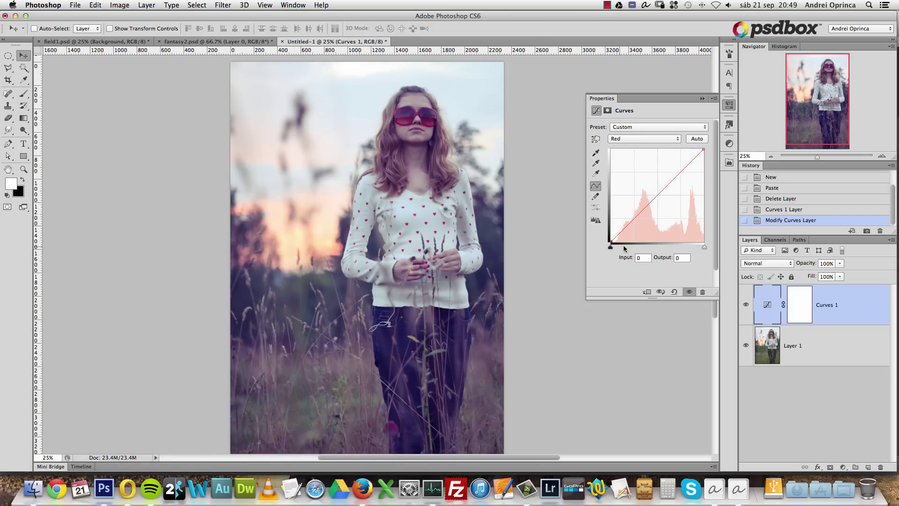
{"action": "mouse_move", "coordinate": [611, 241]}
{"action": "left_mouse_down"}
{"action": "mouse_move", "coordinate": [641, 215]}
{"action": "mouse_move", "coordinate": [618, 242]}
{"action": "left_mouse_up"}
{"action": "left_click_drag", "start_coordinate": [643, 212], "coordinate": [641, 218]}
{"action": "left_click", "coordinate": [702, 99]}
Compare the photo with and without the Curves 1 adjustment, leaving the layer visible.
{"action": "left_click", "coordinate": [746, 304]}
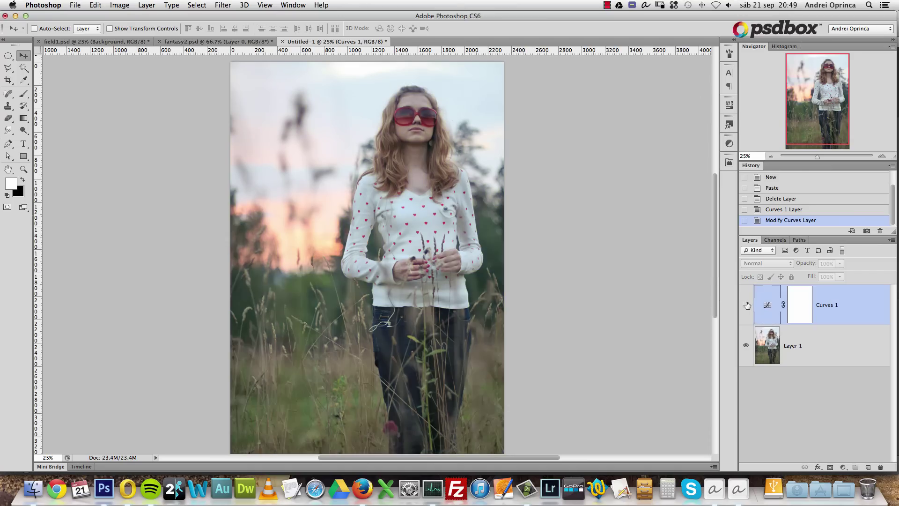
{"action": "left_click", "coordinate": [746, 306]}
{"action": "left_click", "coordinate": [748, 304]}
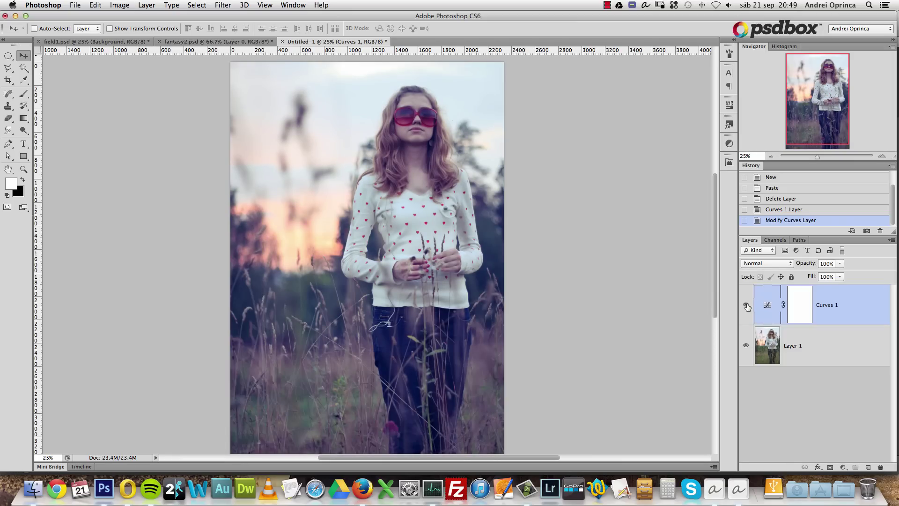
{"action": "left_click", "coordinate": [748, 302]}
{"action": "left_click", "coordinate": [749, 302]}
{"action": "left_click", "coordinate": [747, 302]}
{"action": "left_click", "coordinate": [747, 303]}
Add a Gradient Map adjustment layer above Curves 1 and set the color stop at location 0 to #0a2059.
{"action": "left_click", "coordinate": [843, 467]}
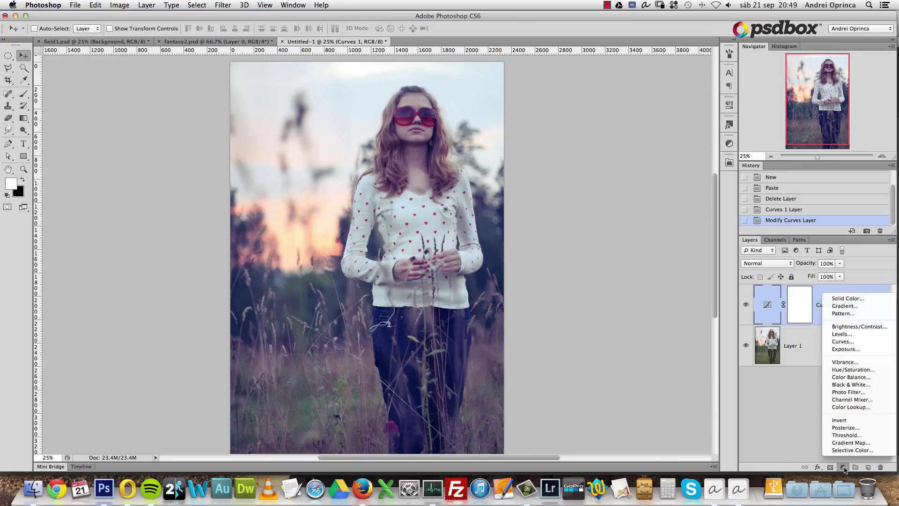
{"action": "left_click", "coordinate": [848, 443]}
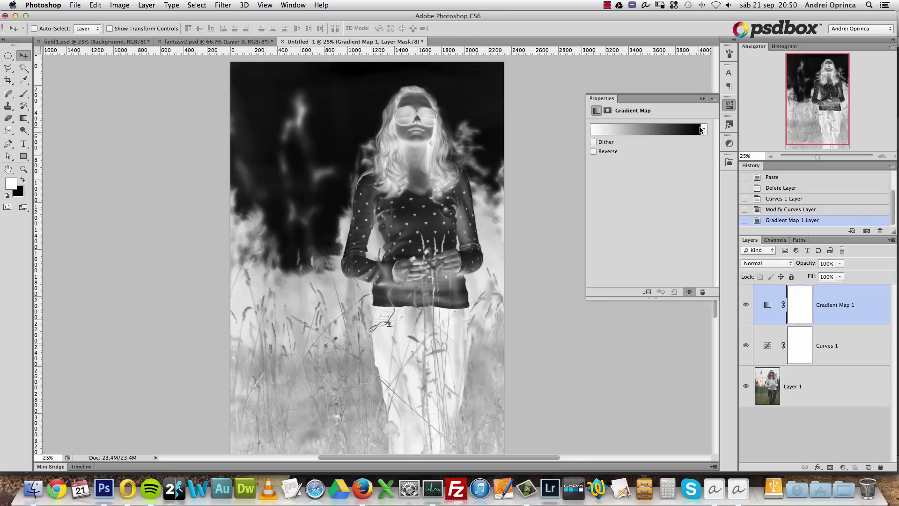
{"action": "left_click", "coordinate": [602, 133]}
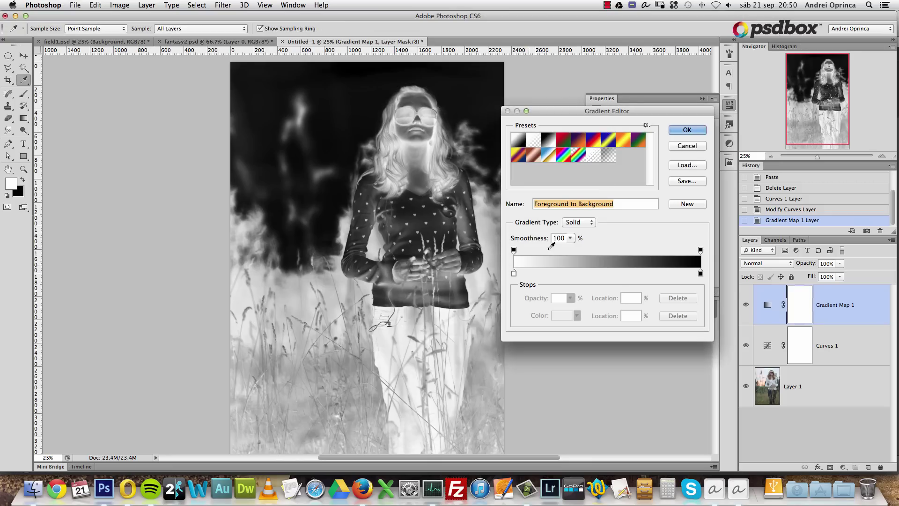
{"action": "left_click", "coordinate": [513, 273]}
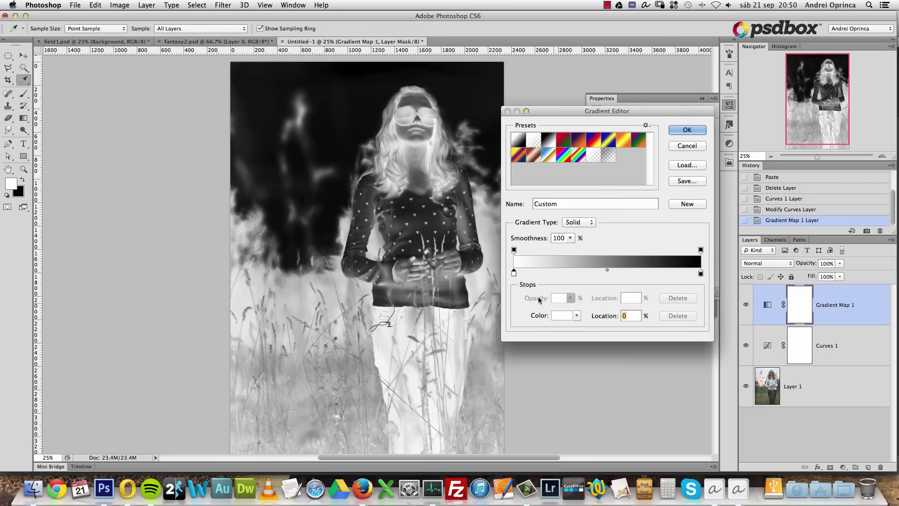
{"action": "left_click", "coordinate": [561, 315]}
{"action": "left_click", "coordinate": [657, 276]}
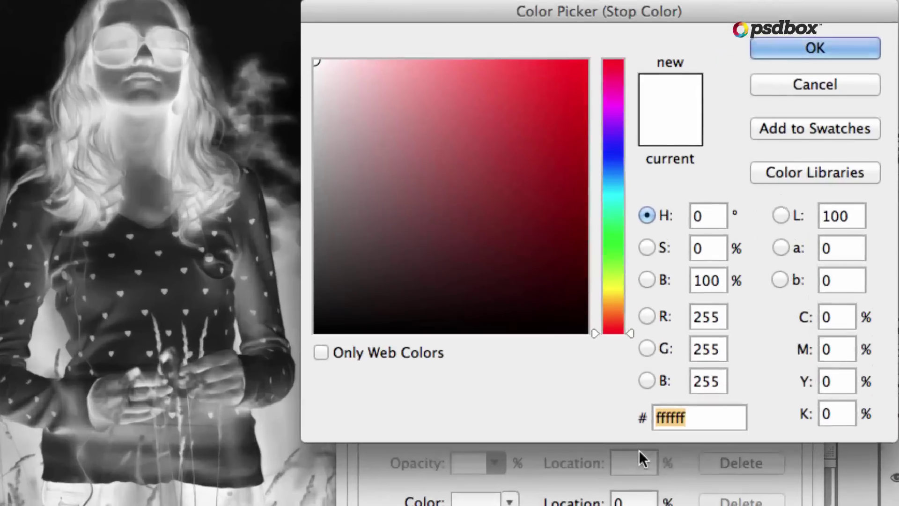
{"action": "type", "text": "0a2059"}
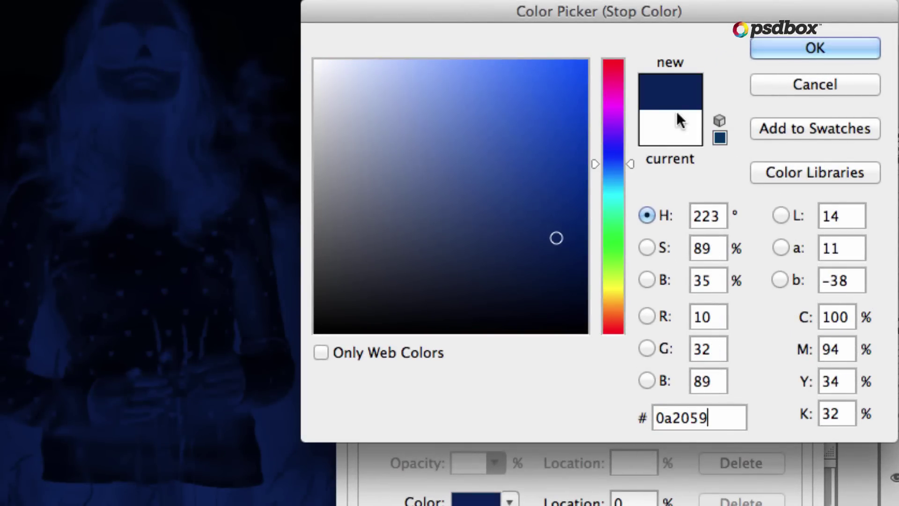
{"action": "left_click", "coordinate": [779, 41]}
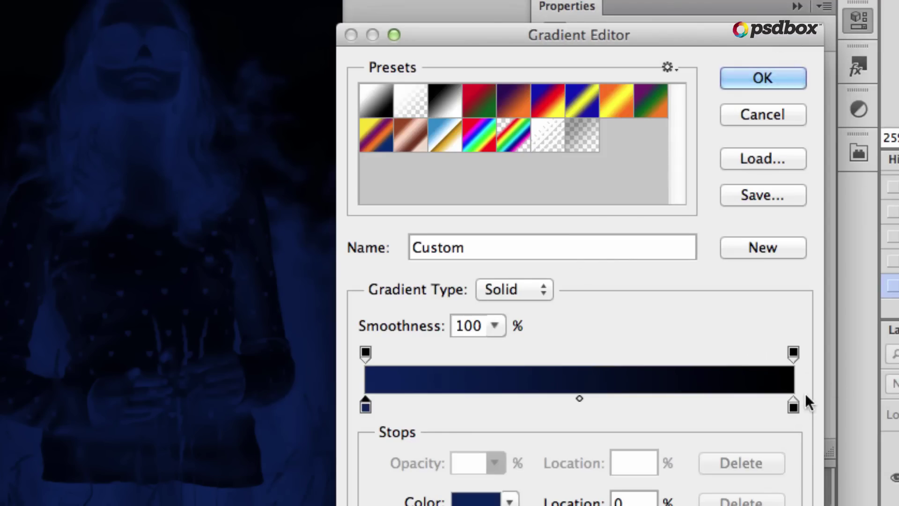
Set the gradient's color stop at location 100 to #FAA538 and accept the gradient.
{"action": "left_click", "coordinate": [792, 408]}
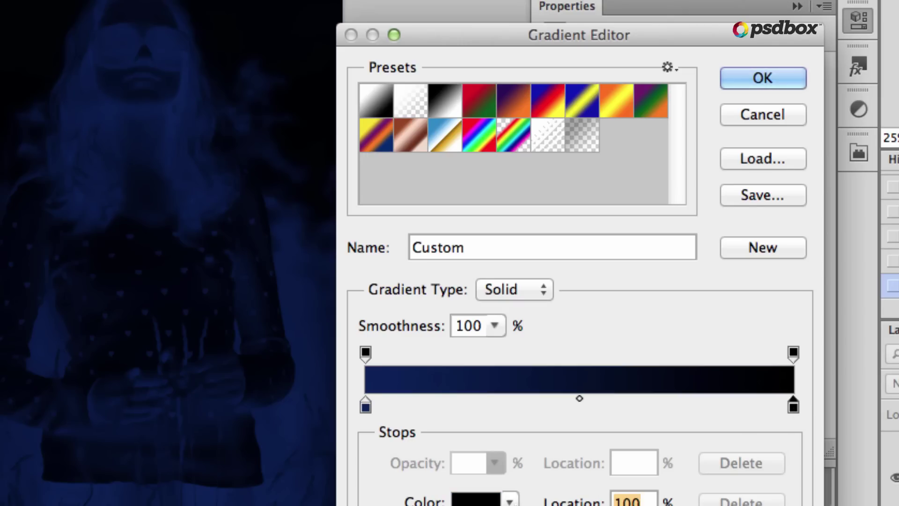
{"action": "double_click", "coordinate": [792, 407]}
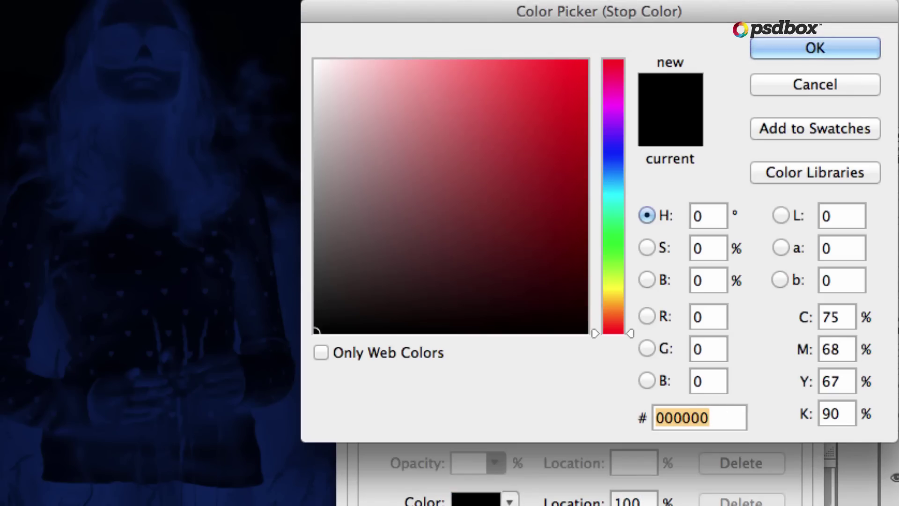
{"action": "type", "text": "f"}
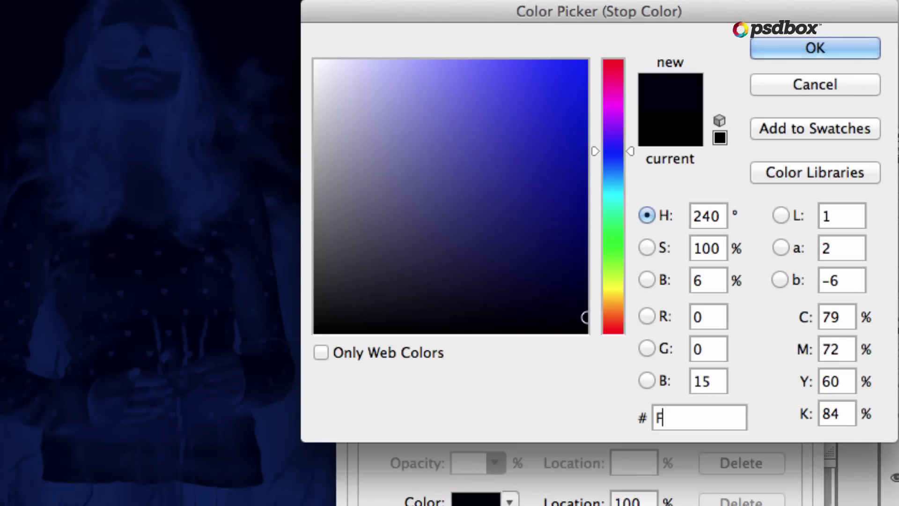
{"action": "type", "text": "aa538"}
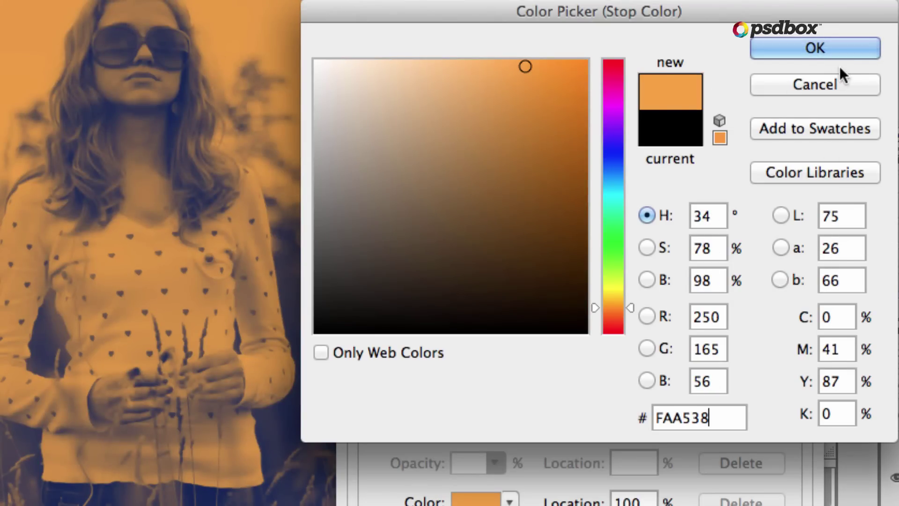
{"action": "left_click", "coordinate": [828, 52]}
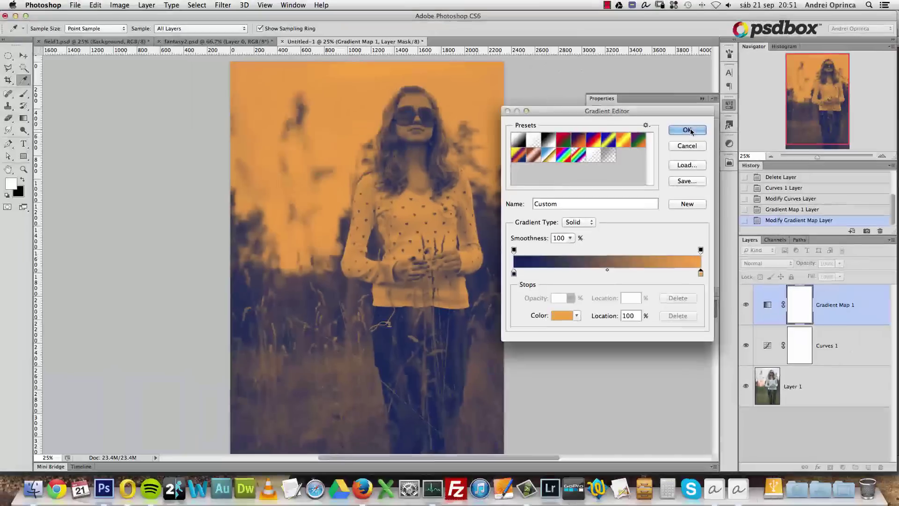
{"action": "left_click", "coordinate": [763, 77]}
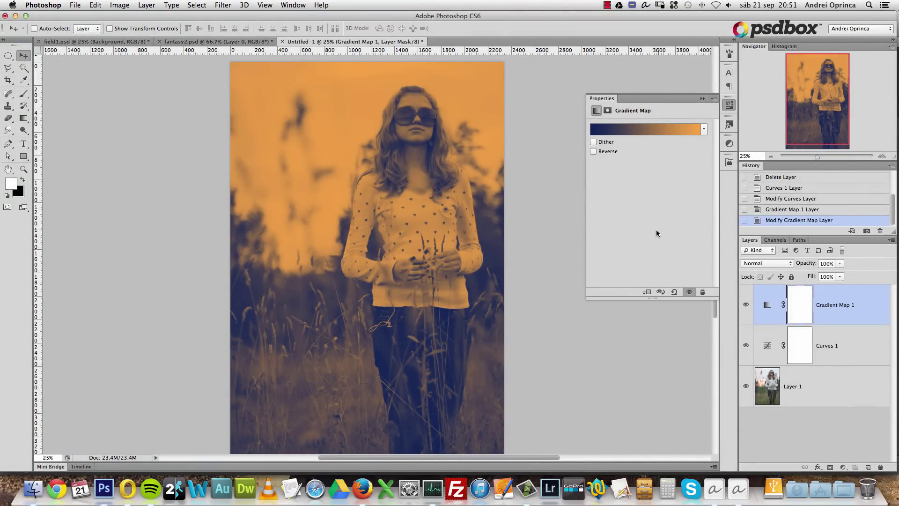
Set the Gradient Map 1 layer's blend mode to Hard Light and its opacity to 11%.
{"action": "left_click", "coordinate": [768, 263]}
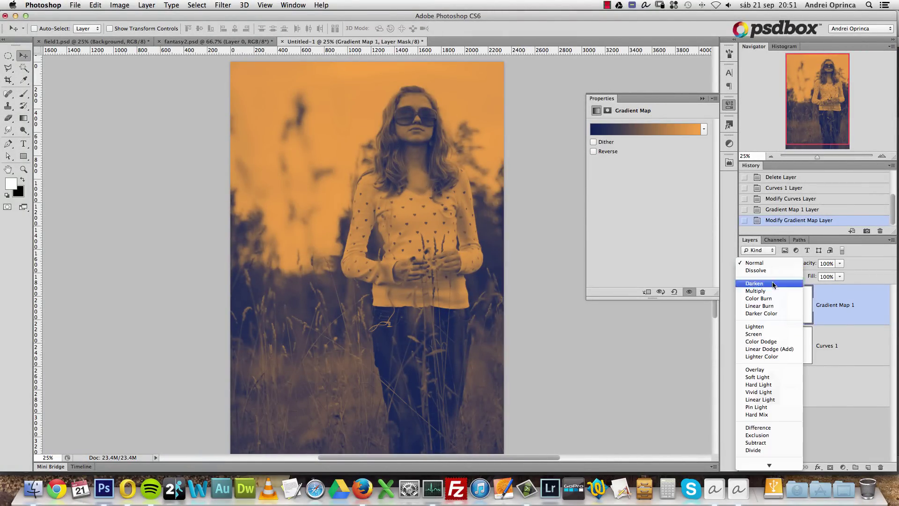
{"action": "left_click", "coordinate": [758, 385]}
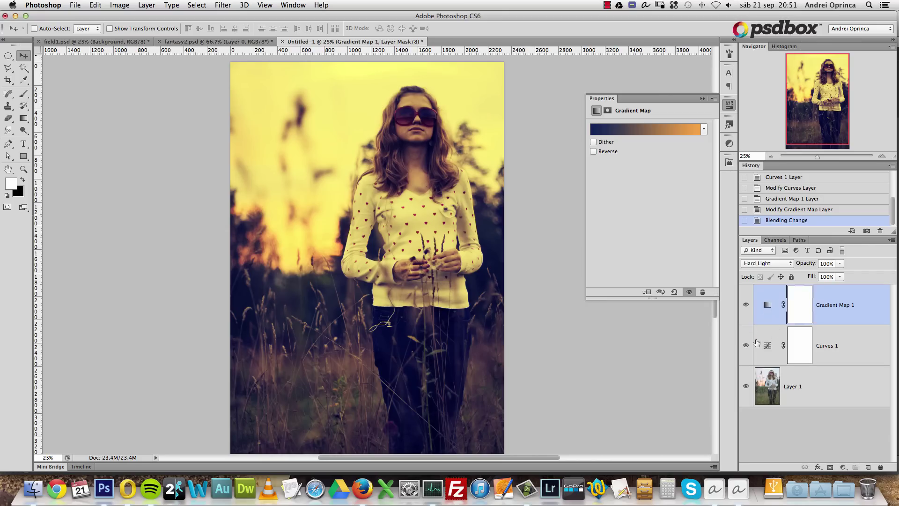
{"action": "left_click", "coordinate": [771, 264]}
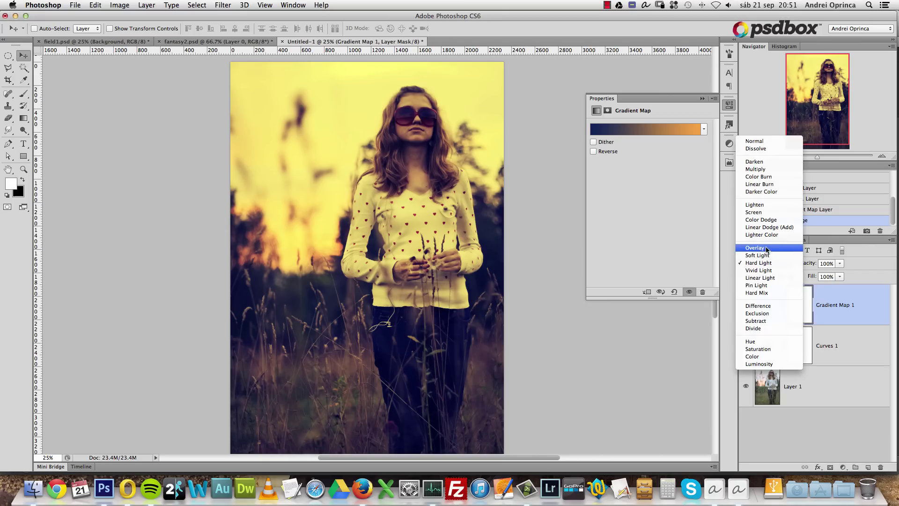
{"action": "left_click", "coordinate": [702, 100]}
{"action": "left_click", "coordinate": [702, 98]}
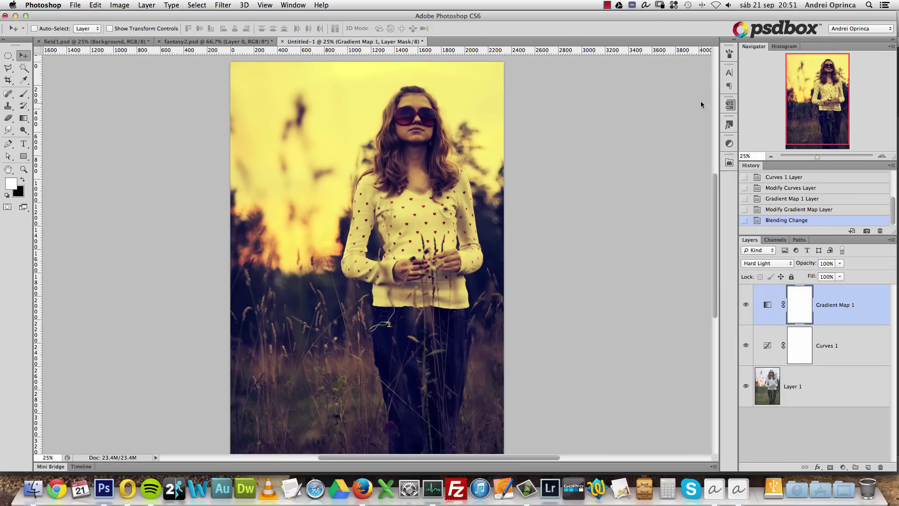
{"action": "left_click", "coordinate": [833, 262]}
{"action": "type", "text": "11"}
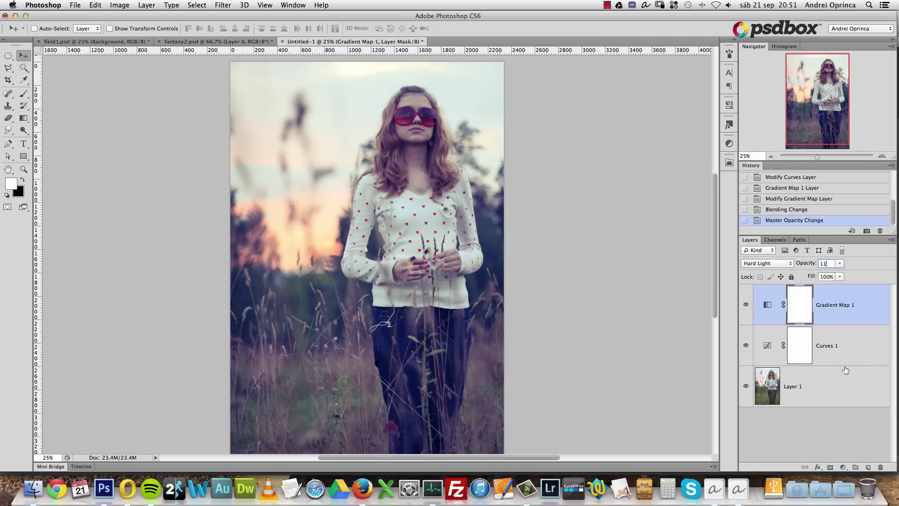
Compare the photo with and without the Gradient Map 1 adjustment, leaving the layer visible.
{"action": "left_click", "coordinate": [775, 305]}
{"action": "left_click", "coordinate": [746, 305]}
{"action": "left_click", "coordinate": [747, 305]}
{"action": "left_click", "coordinate": [747, 304]}
{"action": "left_click", "coordinate": [746, 305]}
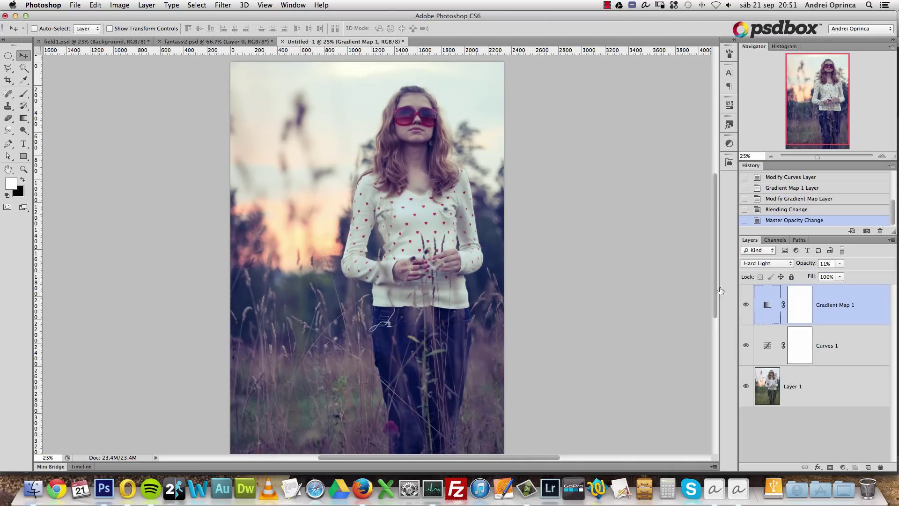
{"action": "left_click", "coordinate": [746, 304]}
{"action": "left_click", "coordinate": [746, 305]}
{"action": "left_click", "coordinate": [747, 305]}
{"action": "left_click", "coordinate": [746, 304]}
{"action": "left_click_drag", "start_coordinate": [814, 113], "coordinate": [790, 168]}
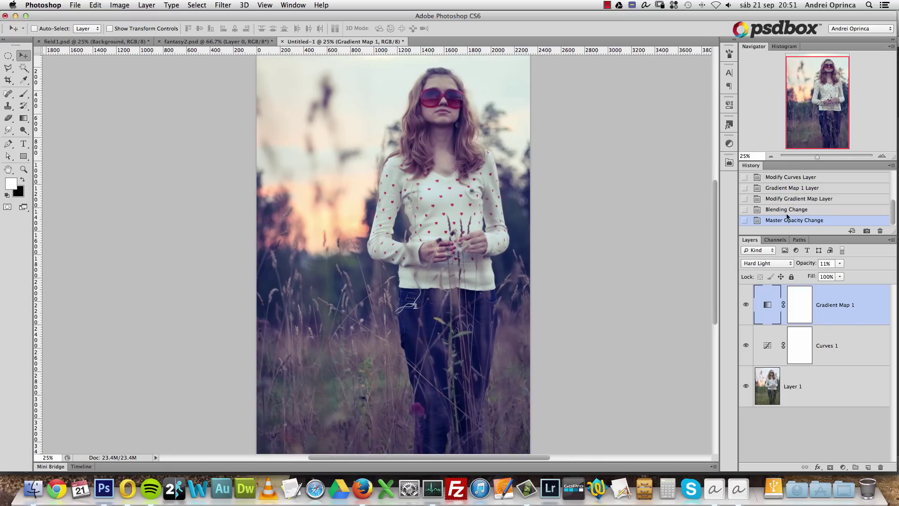
Compare the original Layer 1 alone with the fully adjusted photo, leaving all layers visible.
{"action": "left_click", "coordinate": [804, 396]}
{"action": "left_click", "coordinate": [747, 385], "text": "alt"}
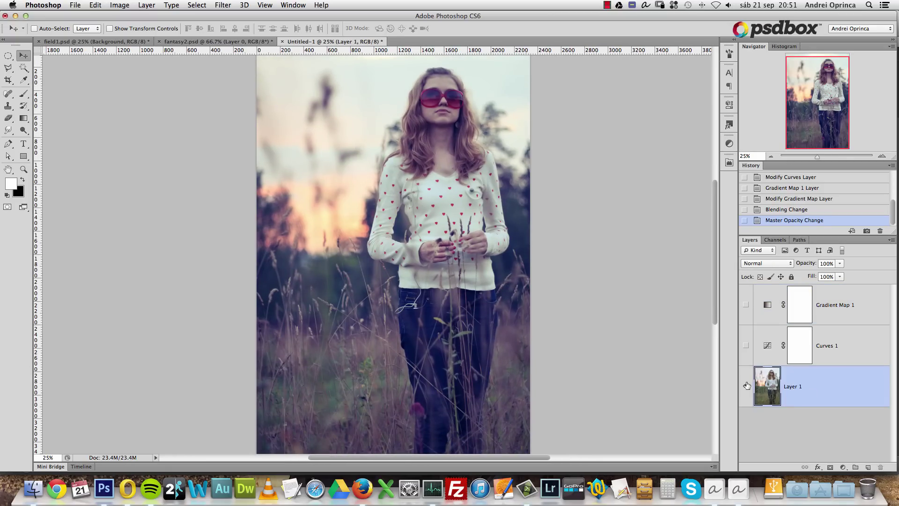
{"action": "left_click", "coordinate": [746, 385], "text": "alt"}
{"action": "left_click_drag", "start_coordinate": [586, 215], "coordinate": [568, 224]}
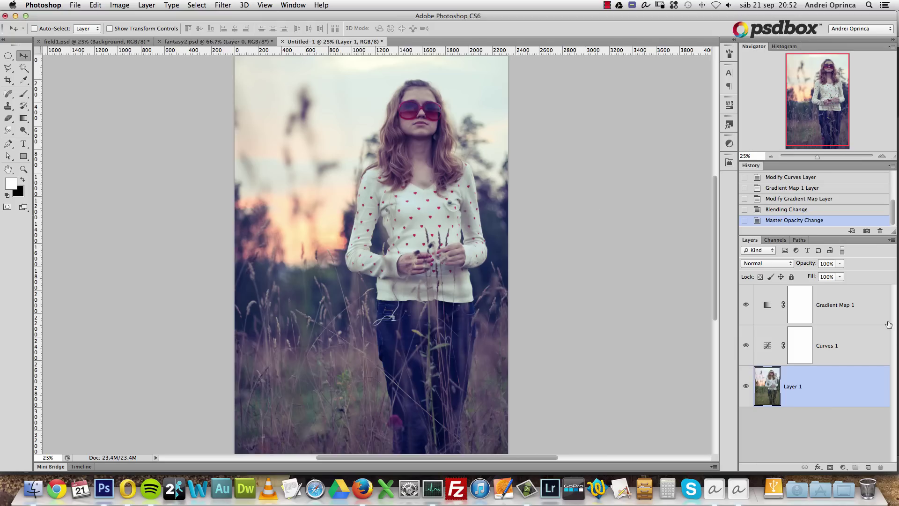
Duplicate the Gradient Map 1 layer and set the copy to Color Dodge at 45% opacity.
{"action": "left_click", "coordinate": [861, 310]}
{"action": "key", "text": "super+j"}
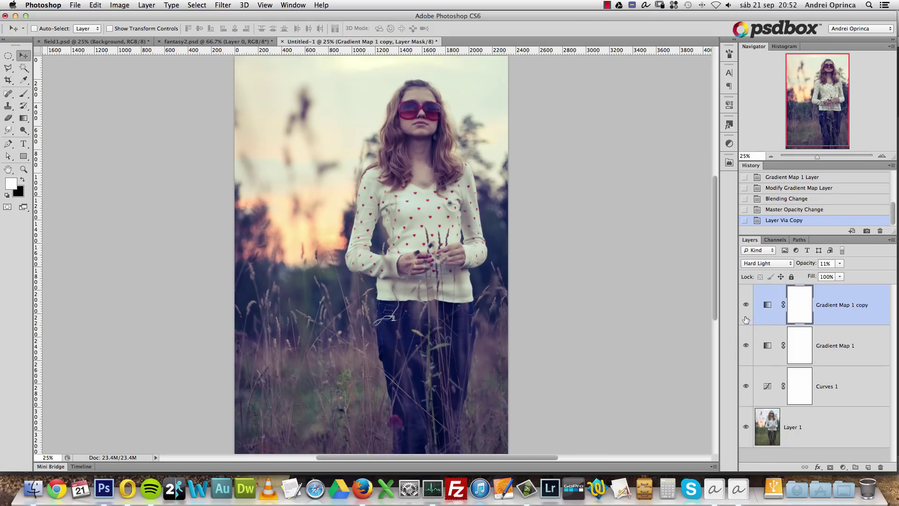
{"action": "left_click", "coordinate": [774, 267]}
{"action": "left_click", "coordinate": [772, 217]}
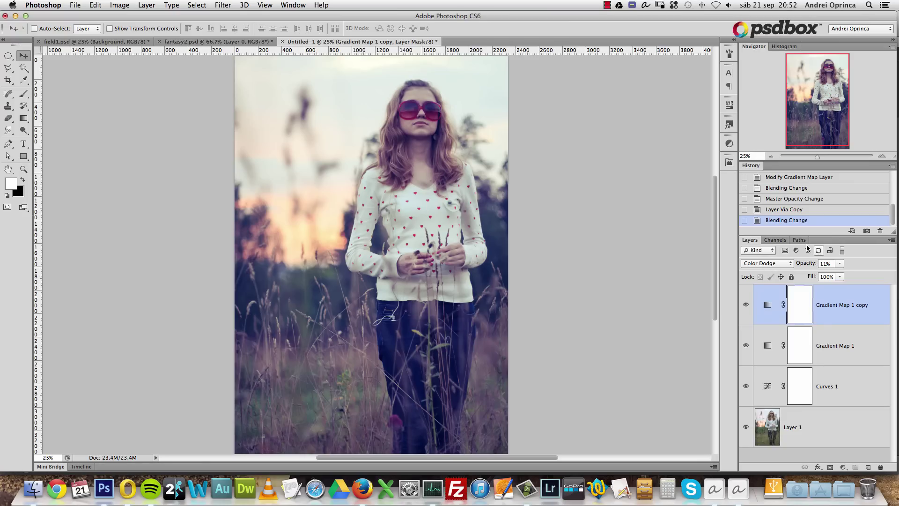
{"action": "left_click", "coordinate": [839, 264]}
{"action": "type", "text": "45"}
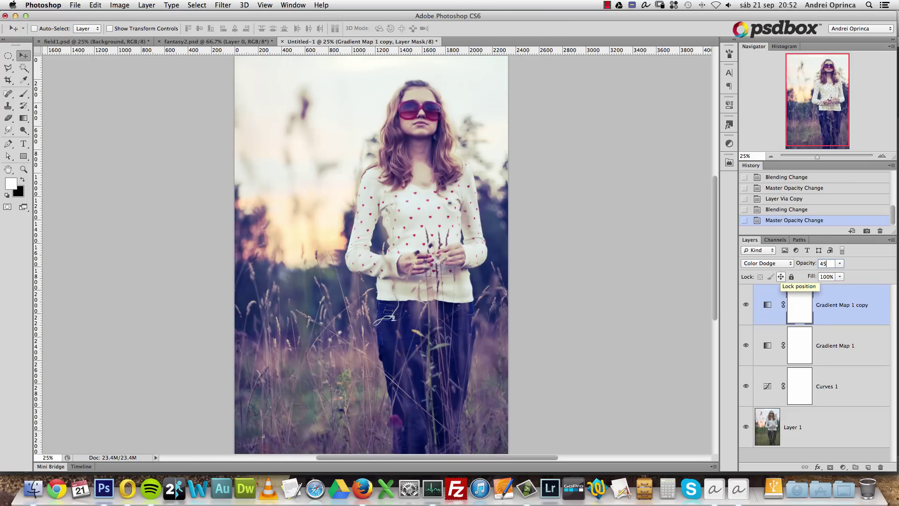
Change the Gradient Map 1 copy layer's blend mode to Screen and confirm its opacity at 45%.
{"action": "left_click", "coordinate": [784, 264]}
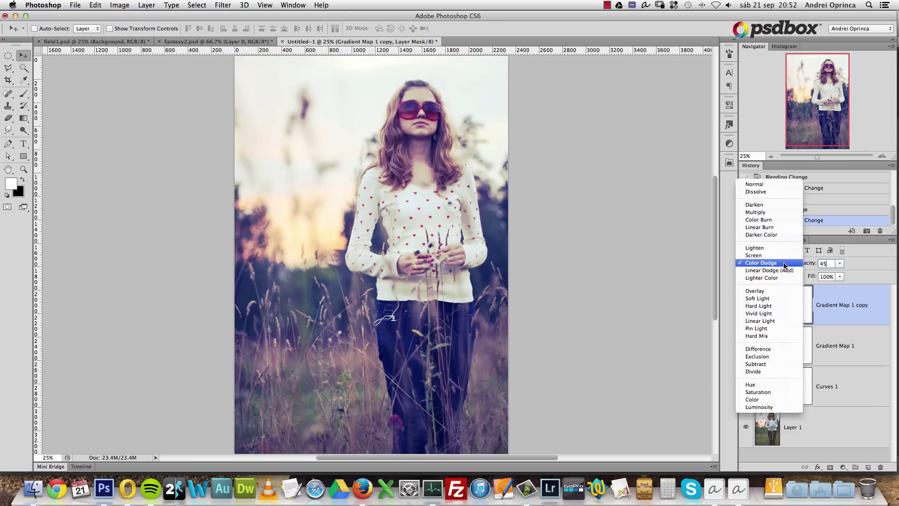
{"action": "left_click", "coordinate": [755, 255]}
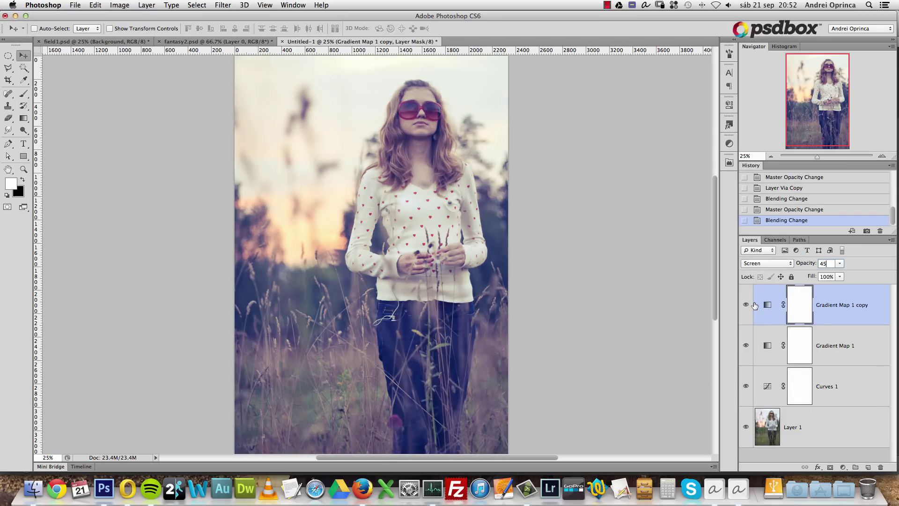
{"action": "left_click_drag", "start_coordinate": [361, 312], "coordinate": [564, 302]}
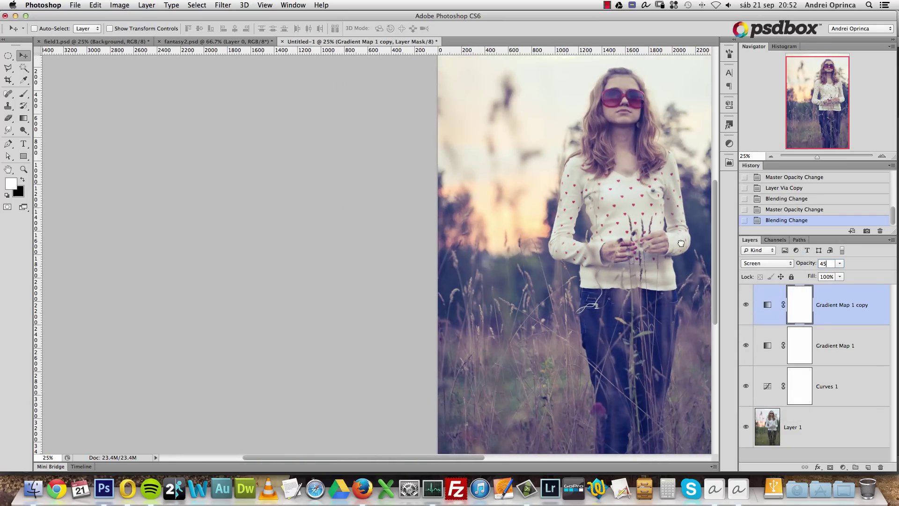
{"action": "scroll", "coordinate": [538, 236], "scroll_direction": "right", "scroll_amount": 4}
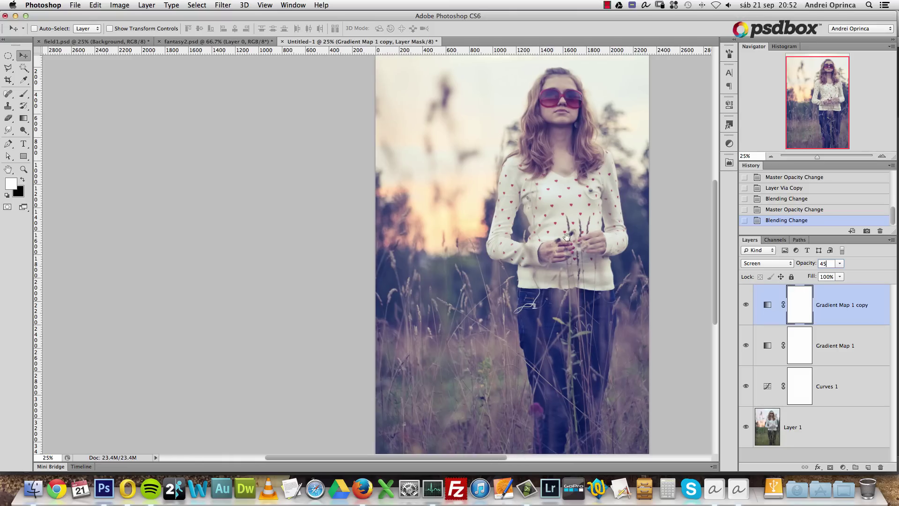
{"action": "type", "text": "45"}
{"action": "key", "text": "Return"}
{"action": "scroll", "coordinate": [580, 236], "scroll_direction": "right", "scroll_amount": 5}
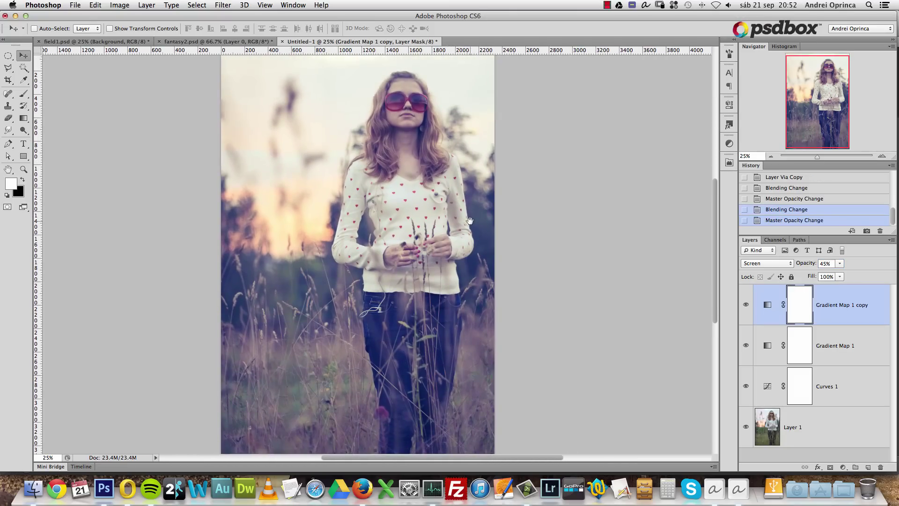
{"action": "scroll", "coordinate": [632, 258], "scroll_direction": "left", "scroll_amount": 1}
Compare the photo with and without the Gradient Map 1 copy layer, leaving it visible.
{"action": "left_click", "coordinate": [747, 304]}
{"action": "left_click", "coordinate": [747, 304]}
{"action": "left_click", "coordinate": [747, 305]}
{"action": "left_click", "coordinate": [748, 305]}
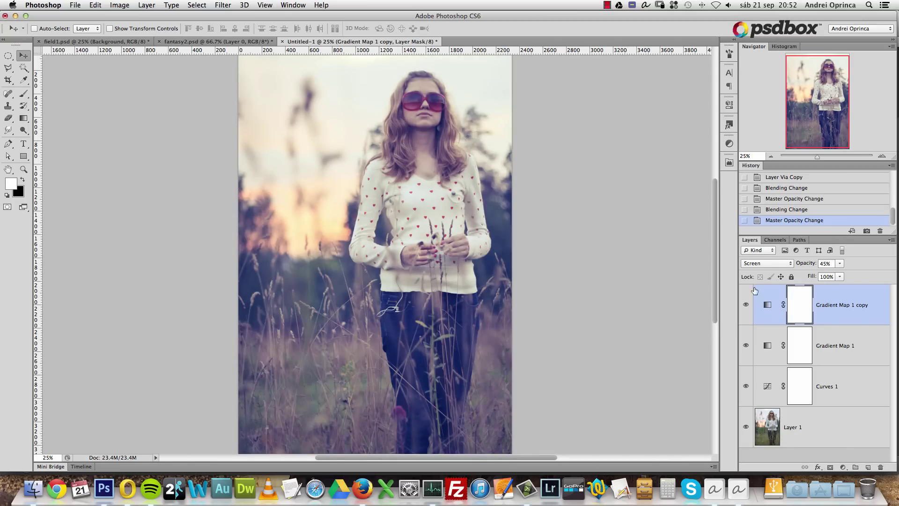
{"action": "left_click", "coordinate": [745, 305]}
{"action": "left_click", "coordinate": [746, 305]}
{"action": "left_click", "coordinate": [746, 305]}
{"action": "left_click", "coordinate": [745, 306]}
Add a Color Balance adjustment layer above Gradient Map 1 copy.
{"action": "left_click", "coordinate": [843, 466]}
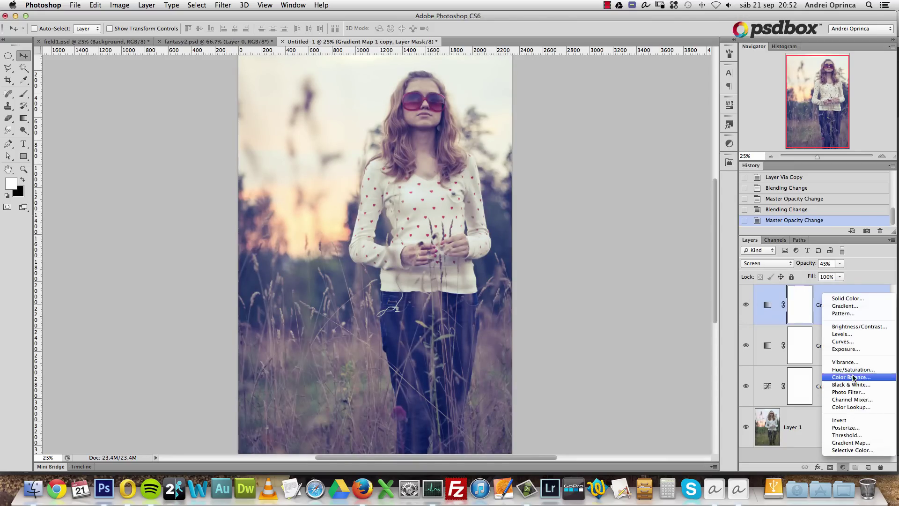
{"action": "left_click", "coordinate": [849, 377]}
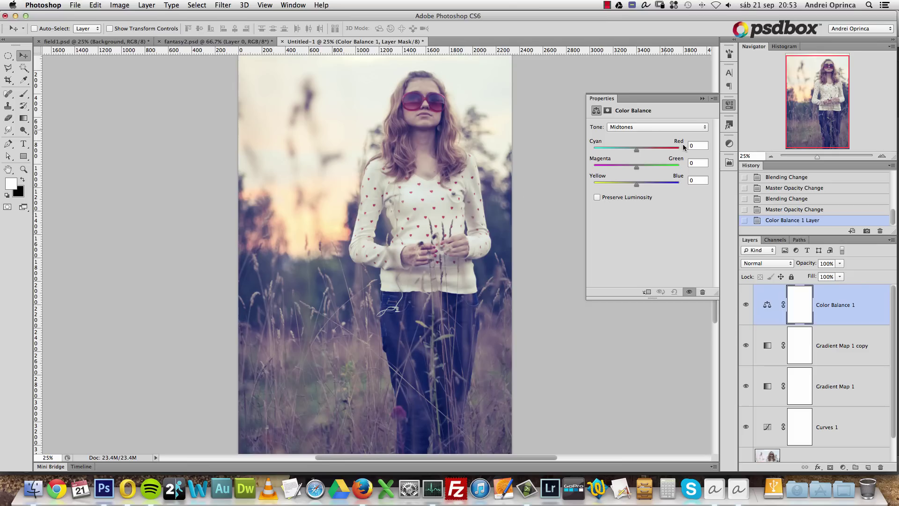
{"action": "left_click", "coordinate": [843, 467]}
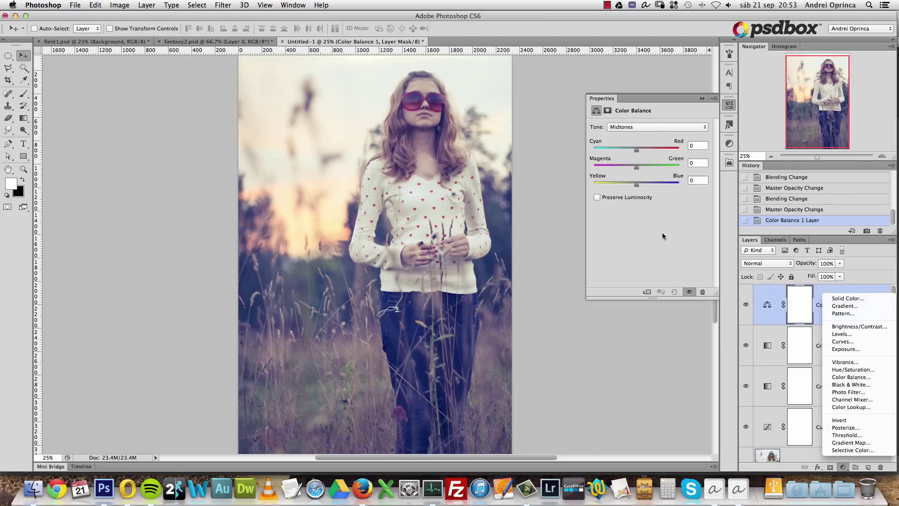
{"action": "left_click", "coordinate": [664, 248]}
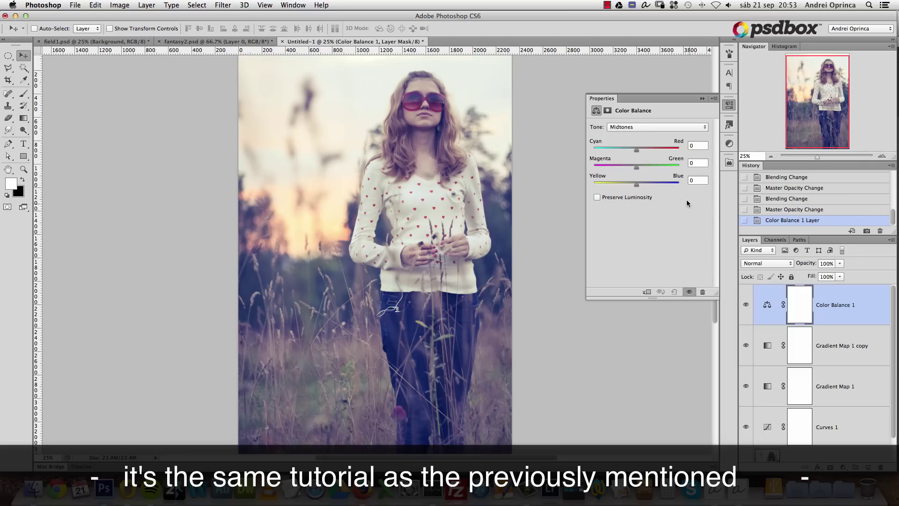
Set the Color Balance shadows to -3 for Cyan/Red and 77 for Yellow/Blue, with Preserve Luminosity off.
{"action": "left_click", "coordinate": [641, 130]}
{"action": "left_click", "coordinate": [639, 120]}
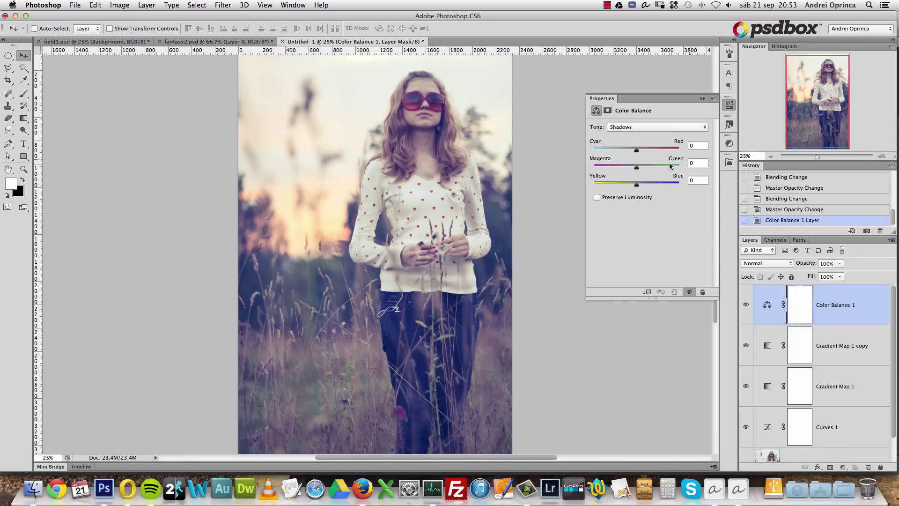
{"action": "left_click", "coordinate": [697, 145]}
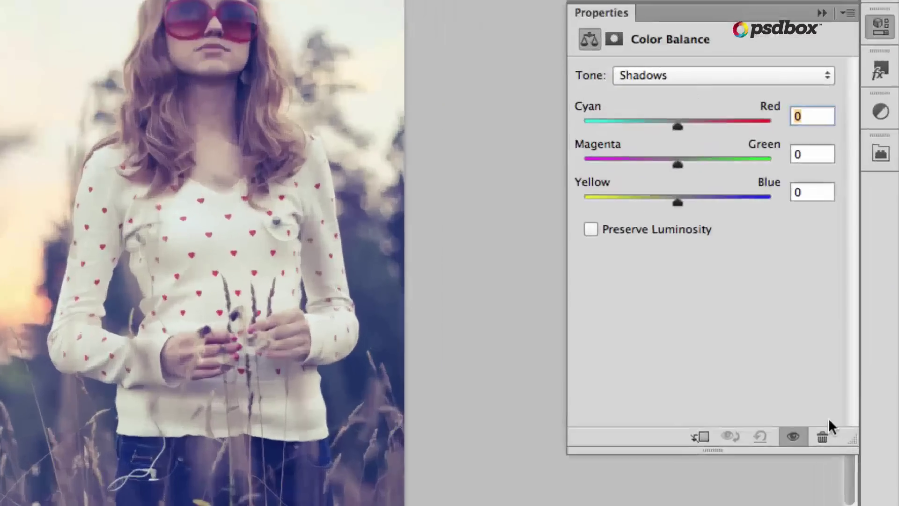
{"action": "type", "text": "-3"}
{"action": "left_click", "coordinate": [811, 192]}
{"action": "type", "text": "77"}
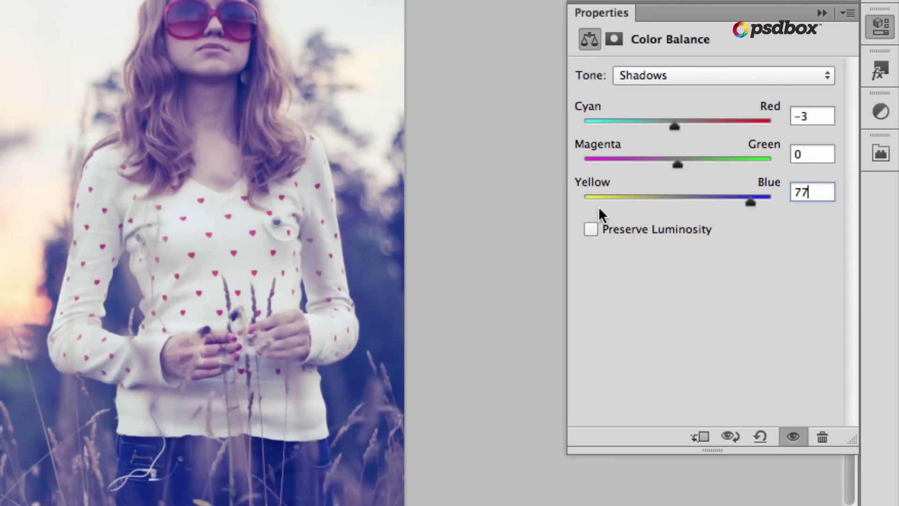
{"action": "left_click", "coordinate": [591, 229]}
Set the Color Balance midtones to -9 for Cyan/Red and -4 for Magenta/Green.
{"action": "left_click", "coordinate": [653, 71]}
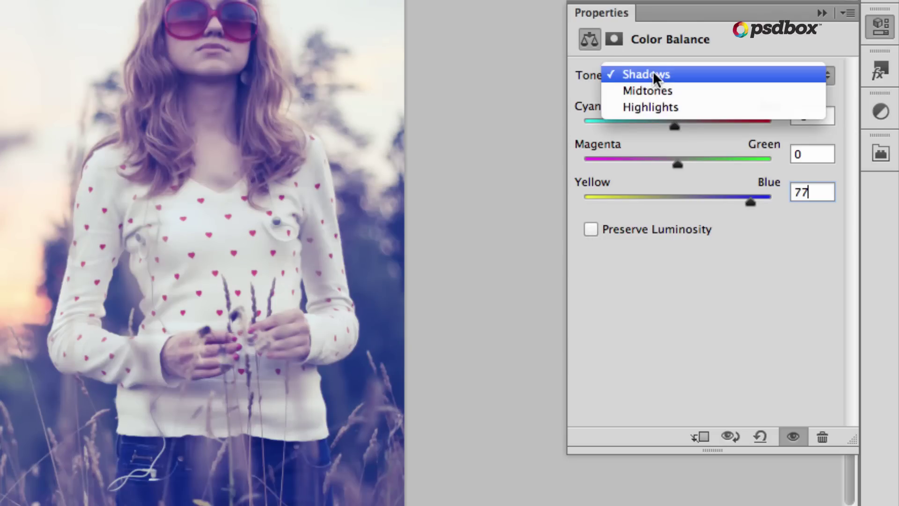
{"action": "left_click", "coordinate": [639, 92]}
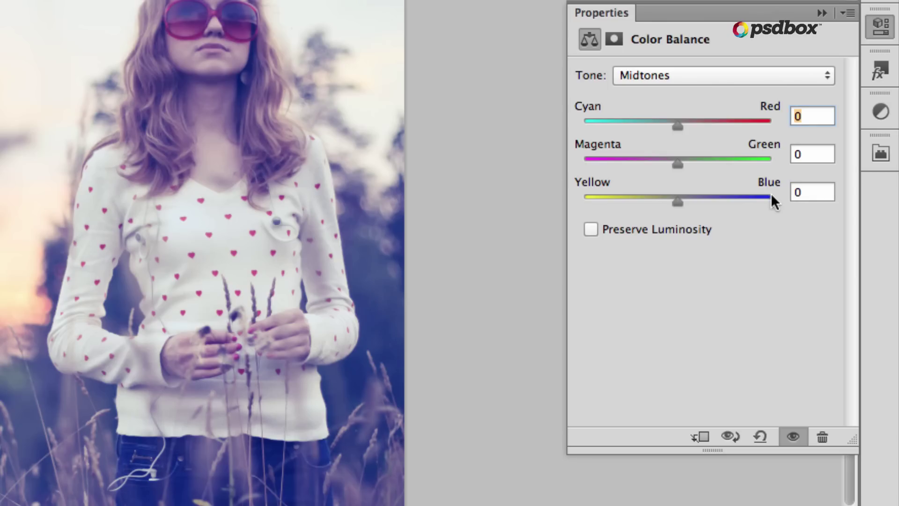
{"action": "type", "text": "9"}
{"action": "key", "text": "Tab"}
{"action": "type", "text": "-4"}
{"action": "key", "text": "Tab"}
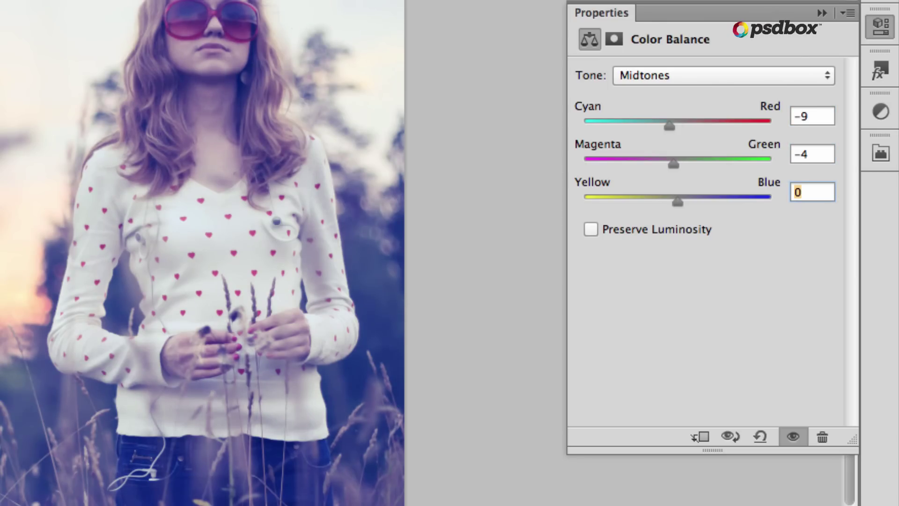
Set the Color Balance highlights to 7 for Cyan/Red and -47 for Yellow/Blue.
{"action": "left_click", "coordinate": [729, 74]}
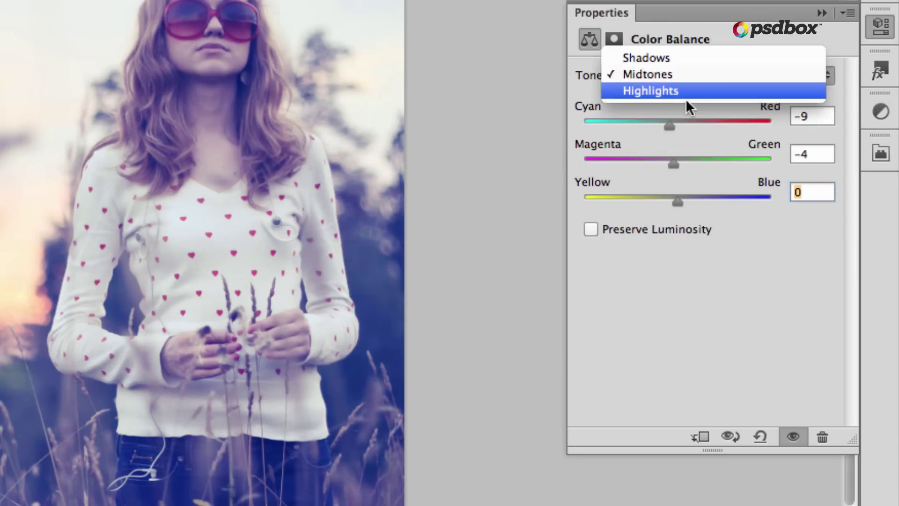
{"action": "left_click", "coordinate": [698, 95]}
{"action": "key", "text": "Tab"}
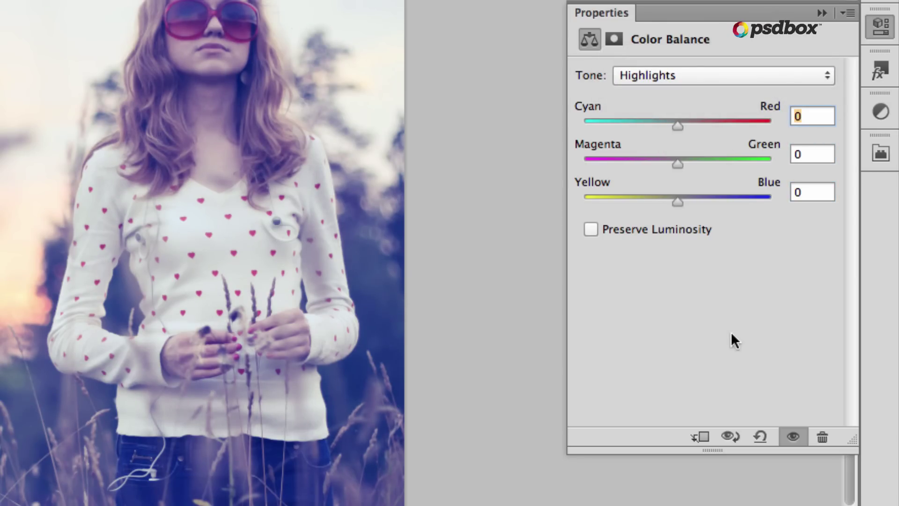
{"action": "key", "text": "Tab"}
{"action": "key", "text": "Tab"}
{"action": "type", "text": "-47"}
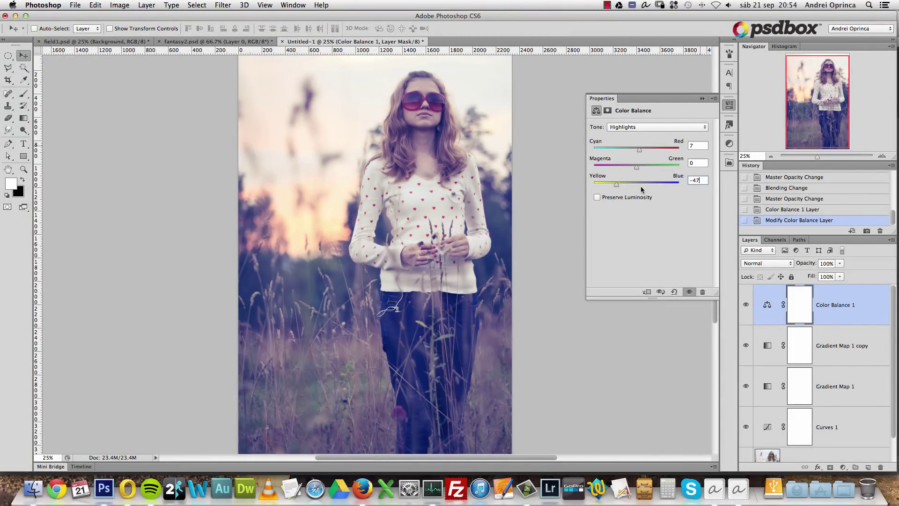
Compare the photo with Preserve Luminosity on and off, leave it off, and close the Color Balance settings.
{"action": "left_click", "coordinate": [597, 197]}
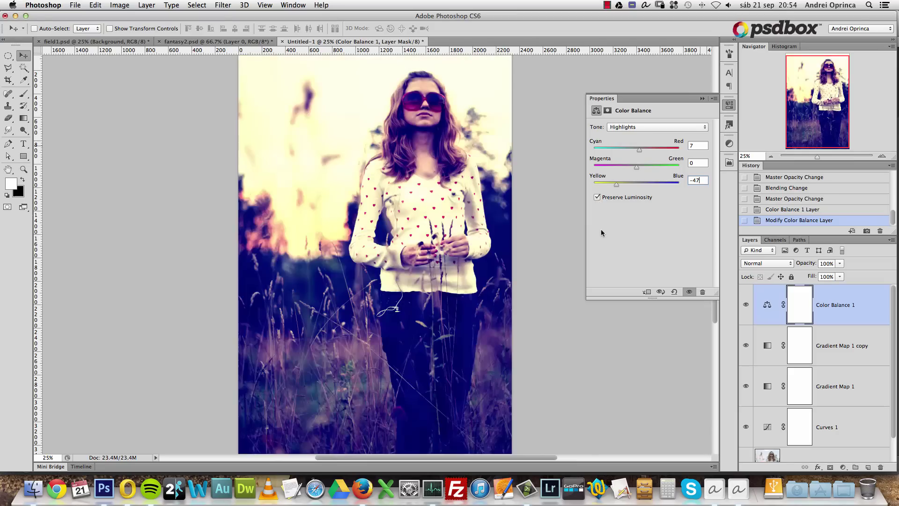
{"action": "left_click", "coordinate": [597, 197]}
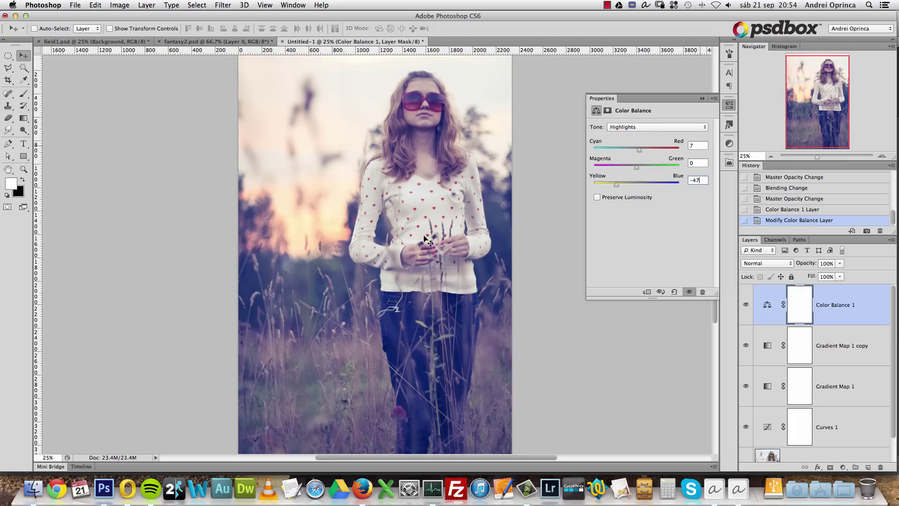
{"action": "left_click", "coordinate": [702, 100]}
Compare the photo with and without the Color Balance 1 adjustment, leaving the layer visible.
{"action": "left_click", "coordinate": [746, 305]}
{"action": "left_click", "coordinate": [746, 304]}
{"action": "left_click", "coordinate": [745, 305]}
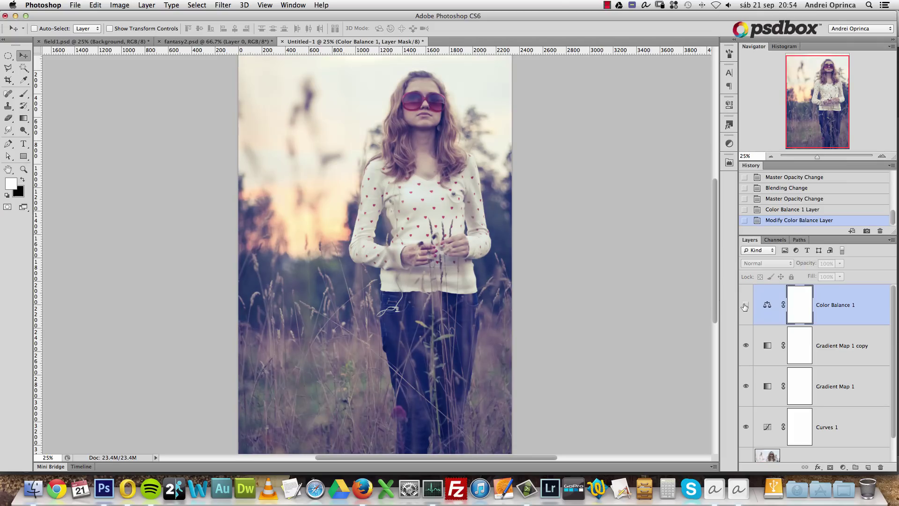
{"action": "left_click", "coordinate": [746, 304]}
{"action": "key", "text": "super+minus"}
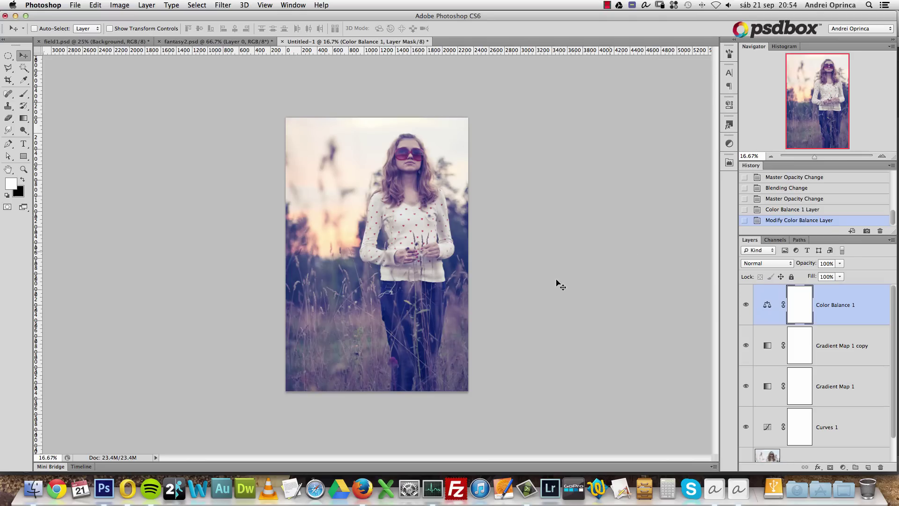
{"action": "key", "text": "super+plus"}
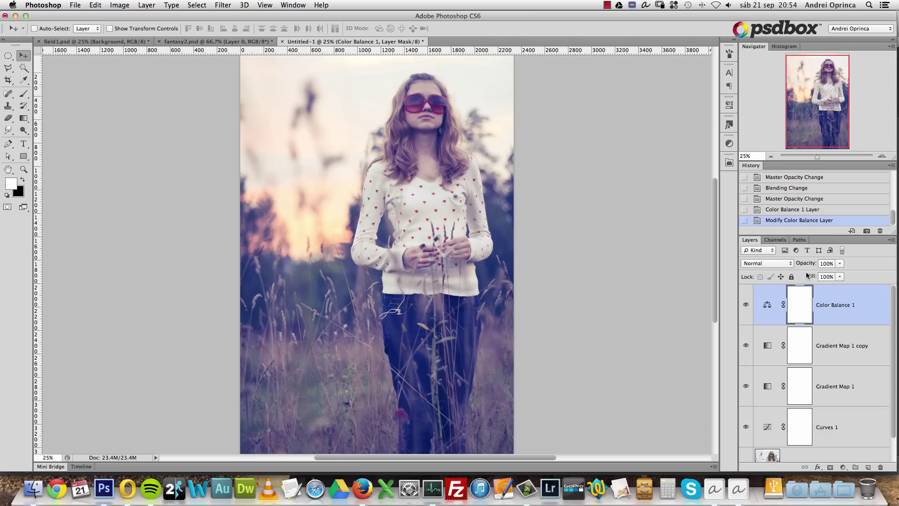
Create a new layer named LIGHT above Color Balance 1 and set its blend mode to Screen.
{"action": "left_click", "coordinate": [766, 306]}
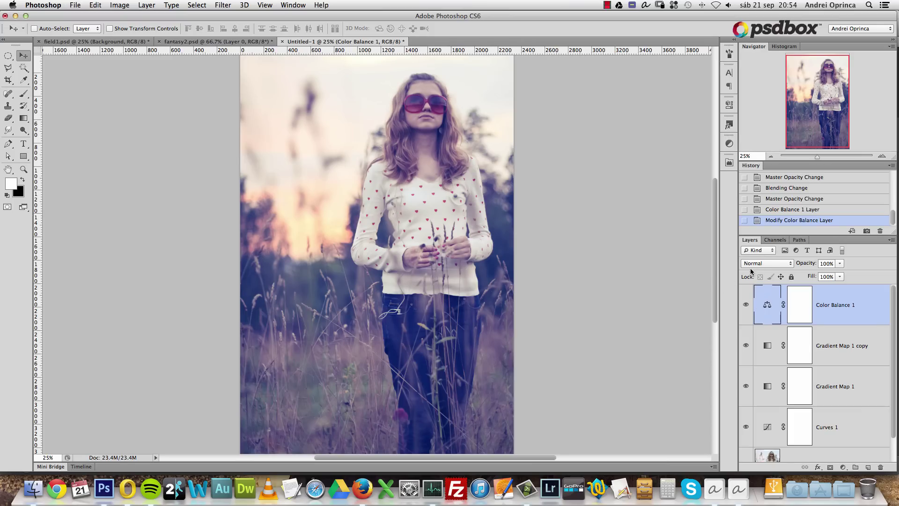
{"action": "left_click", "coordinate": [868, 467]}
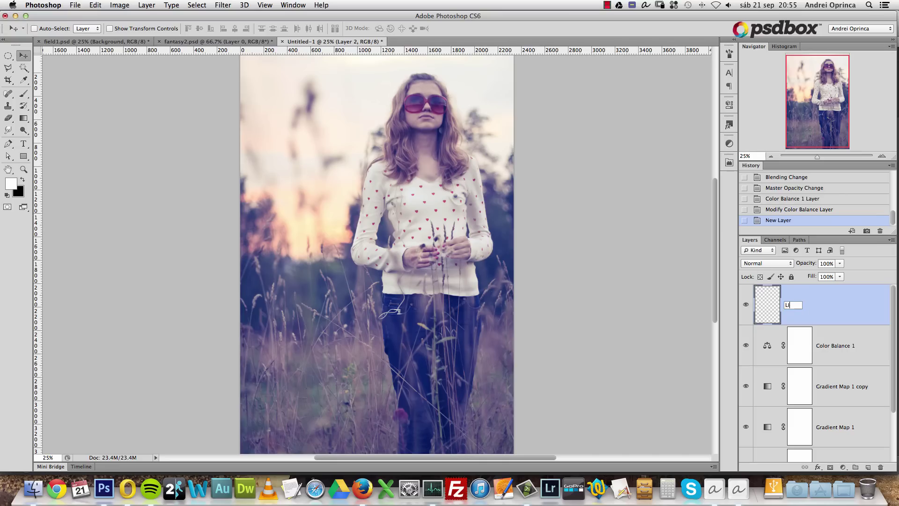
{"action": "key", "text": "Return"}
{"action": "left_click", "coordinate": [774, 263]}
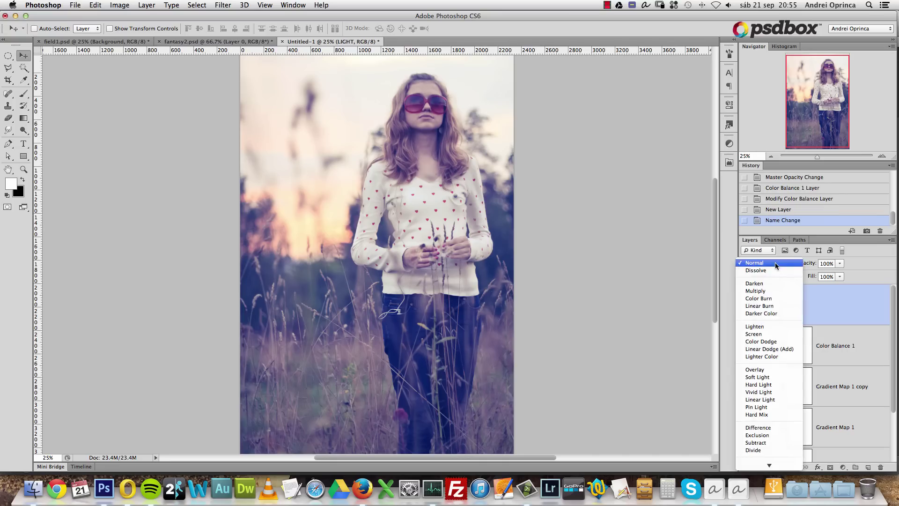
{"action": "left_click", "coordinate": [759, 334]}
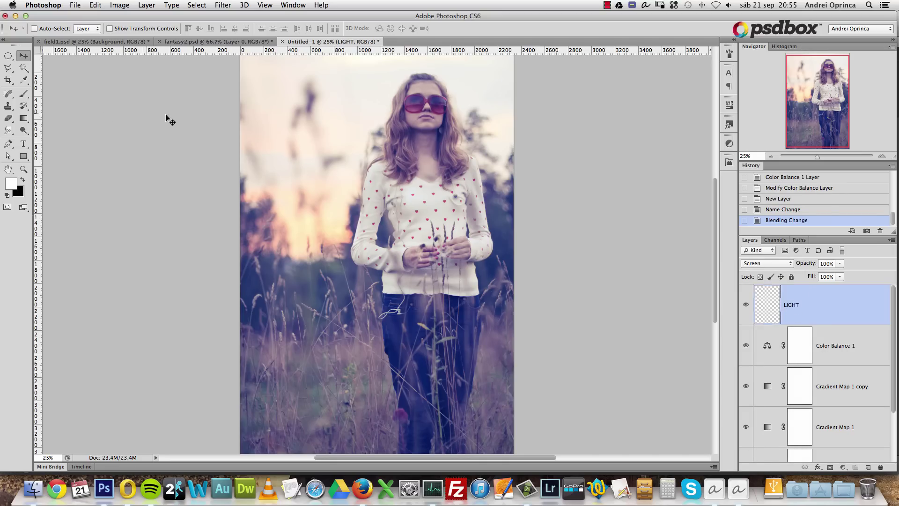
Activate the Brush tool and set the foreground colour to the reddish orange be4d10.
{"action": "left_click", "coordinate": [26, 95]}
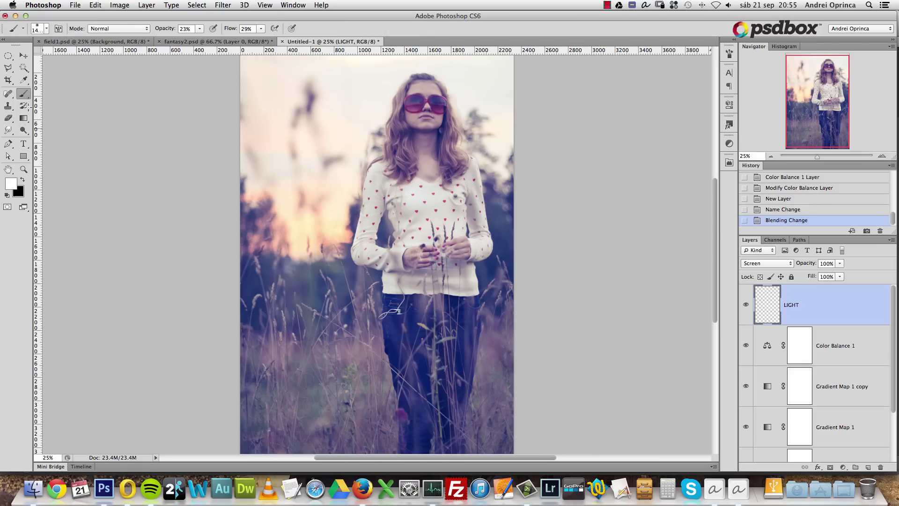
{"action": "left_click", "coordinate": [10, 186]}
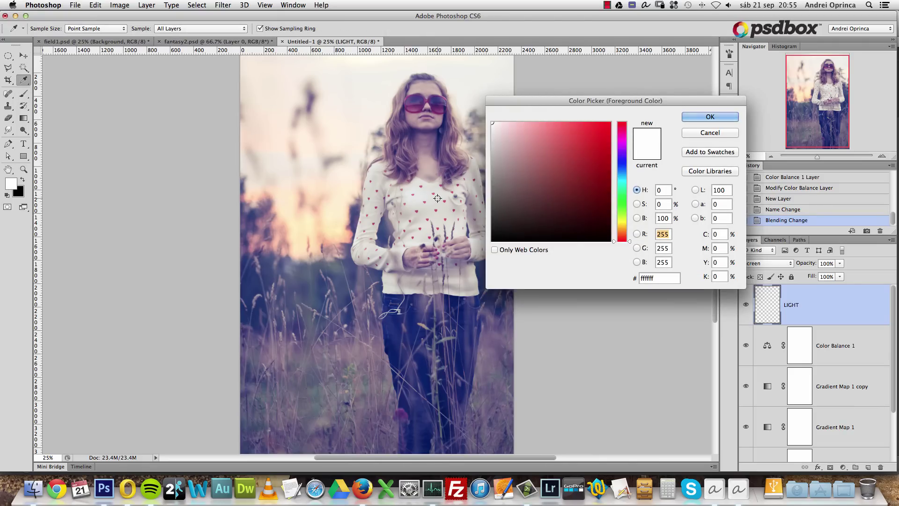
{"action": "left_click", "coordinate": [623, 232]}
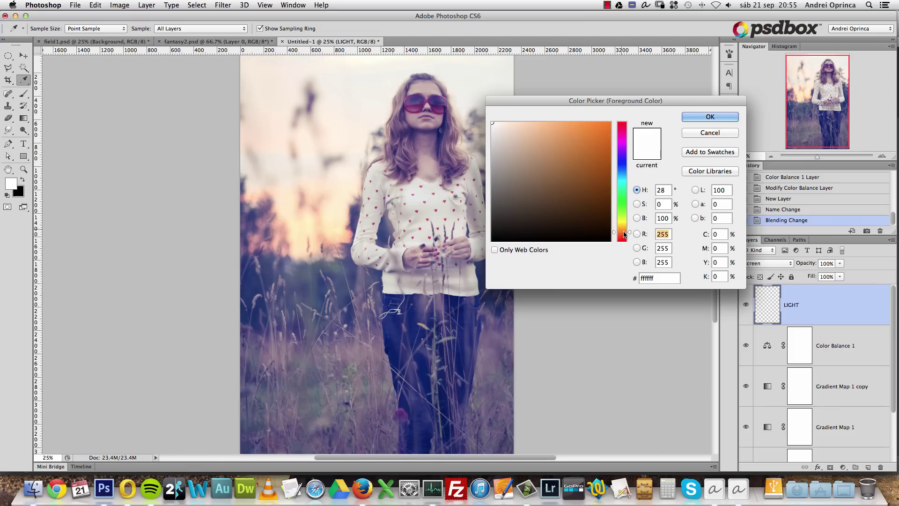
{"action": "left_click_drag", "start_coordinate": [642, 103], "coordinate": [624, 116]}
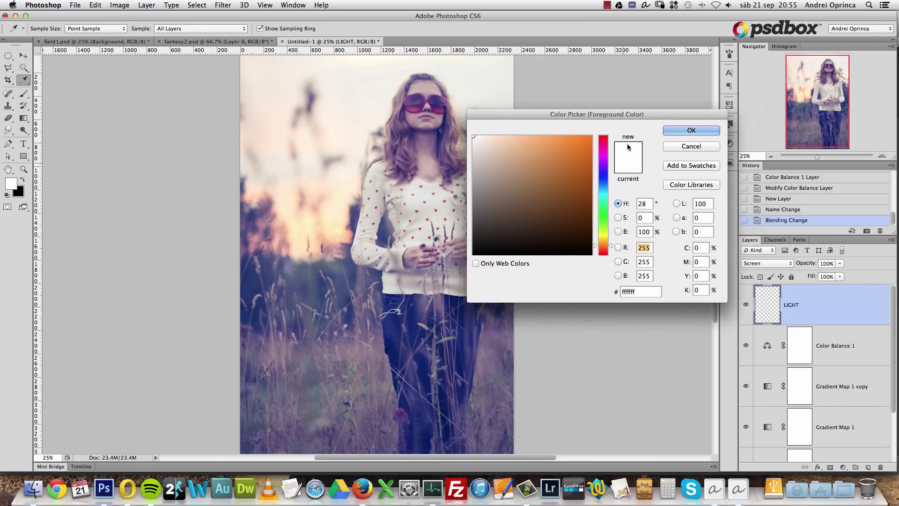
{"action": "left_click_drag", "start_coordinate": [534, 195], "coordinate": [535, 217]}
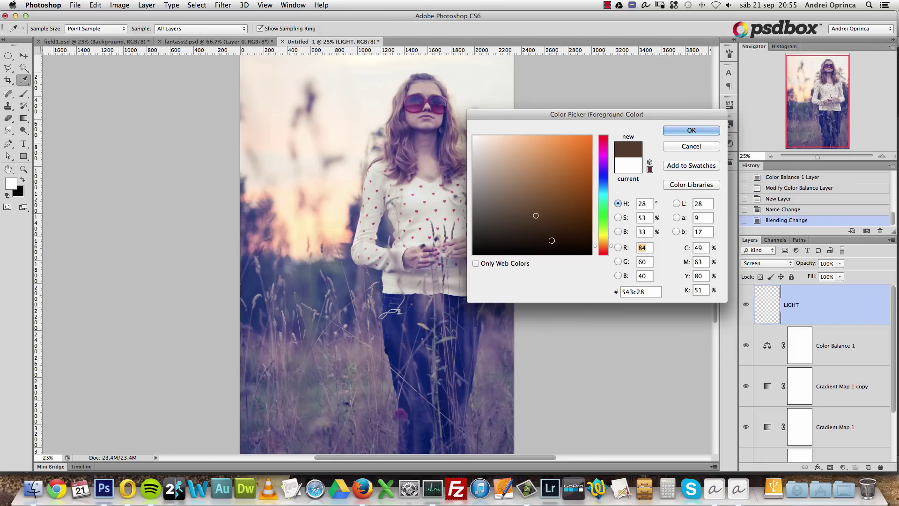
{"action": "left_click_drag", "start_coordinate": [538, 233], "coordinate": [537, 254]}
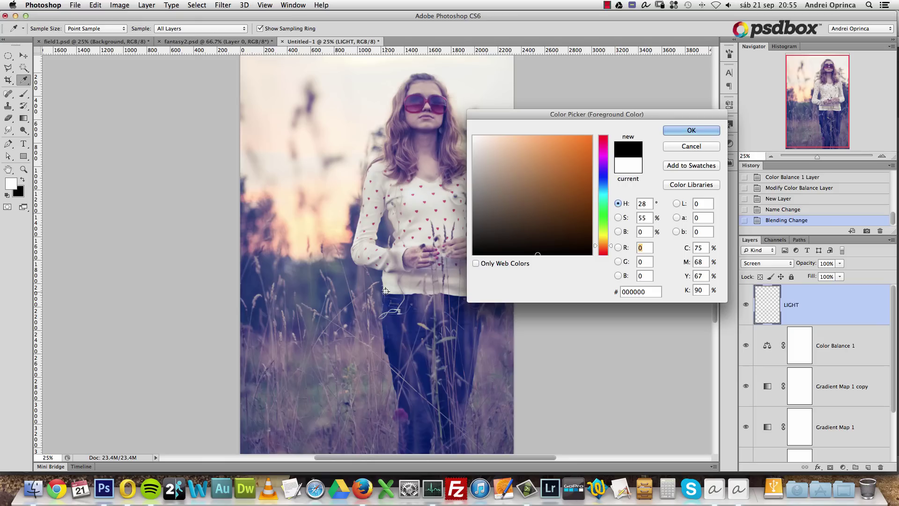
{"action": "mouse_move", "coordinate": [569, 183]}
{"action": "left_mouse_down"}
{"action": "mouse_move", "coordinate": [585, 178]}
{"action": "mouse_move", "coordinate": [581, 166]}
{"action": "left_mouse_up"}
{"action": "left_click", "coordinate": [604, 248]}
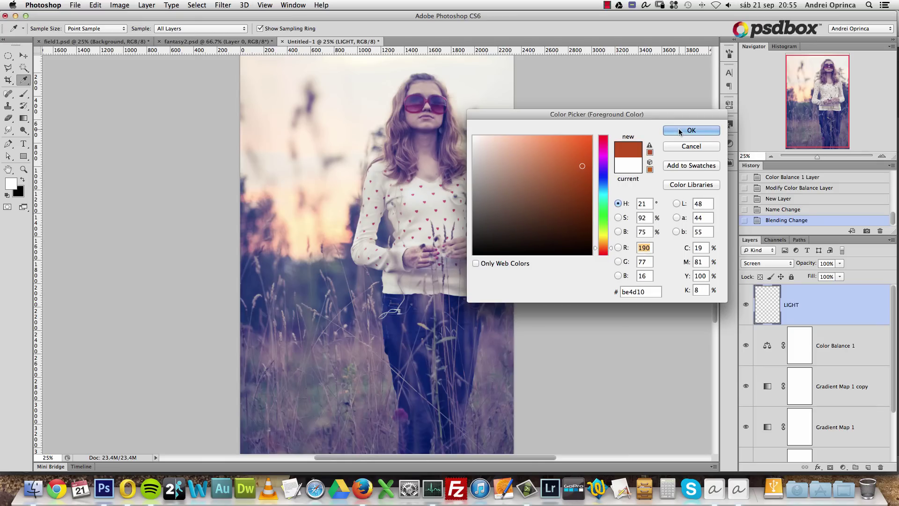
{"action": "left_click", "coordinate": [679, 128]}
Set the brush opacity and flow to 100% and enlarge the soft round brush until it spans the bright sunset area.
{"action": "key", "text": "b"}
{"action": "left_click", "coordinate": [260, 28]}
{"action": "left_click_drag", "start_coordinate": [200, 29], "coordinate": [202, 42]}
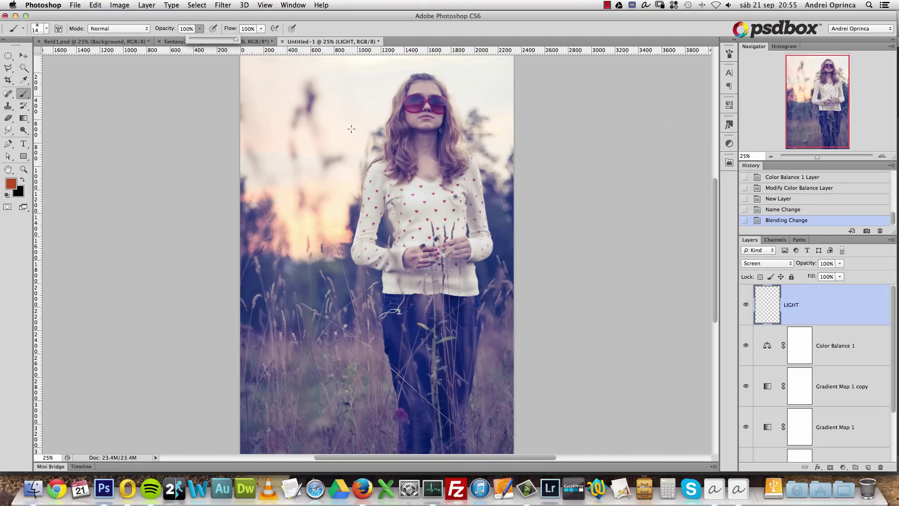
{"action": "right_click", "coordinate": [355, 130]}
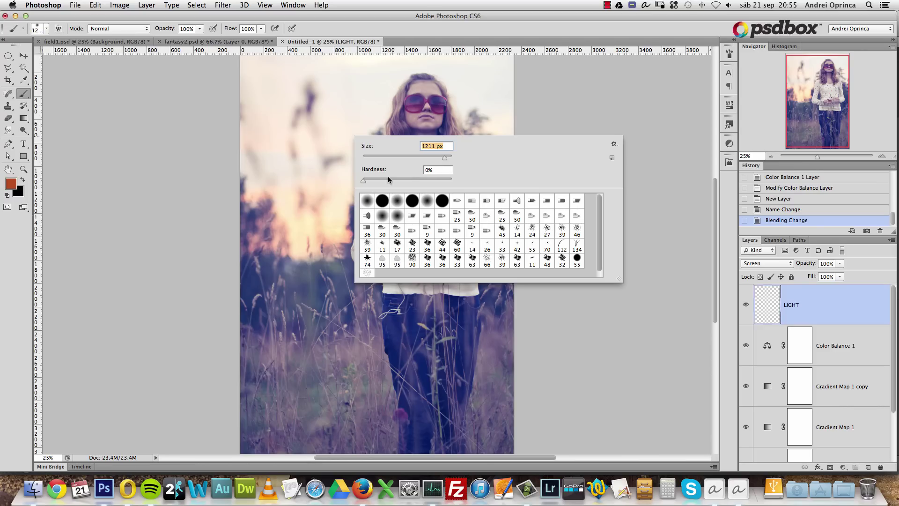
{"action": "left_click", "coordinate": [812, 321]}
{"action": "key", "text": "bracketright"}
{"action": "key", "text": "bracketright"}
{"action": "key", "text": "bracketright"}
{"action": "key", "text": "bracketright"}
{"action": "key", "text": "bracketright"}
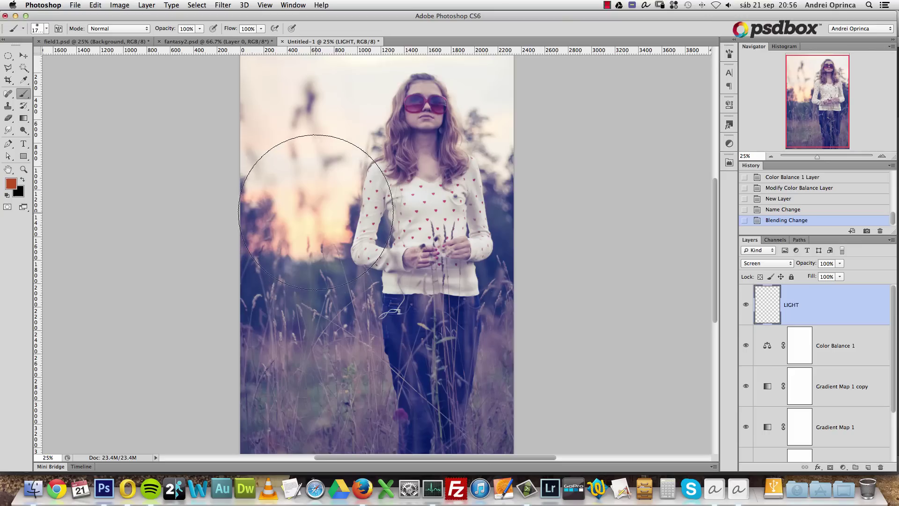
Try a single glow dab over the sunset, undo it, and set the foreground colour to the orange d56e00.
{"action": "left_click", "coordinate": [323, 213]}
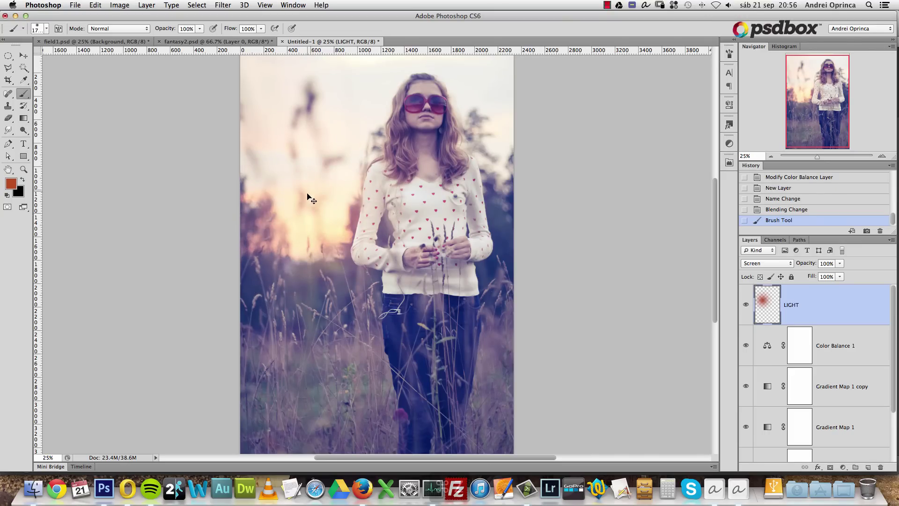
{"action": "key", "text": "ctrl+z"}
{"action": "left_click", "coordinate": [11, 182]}
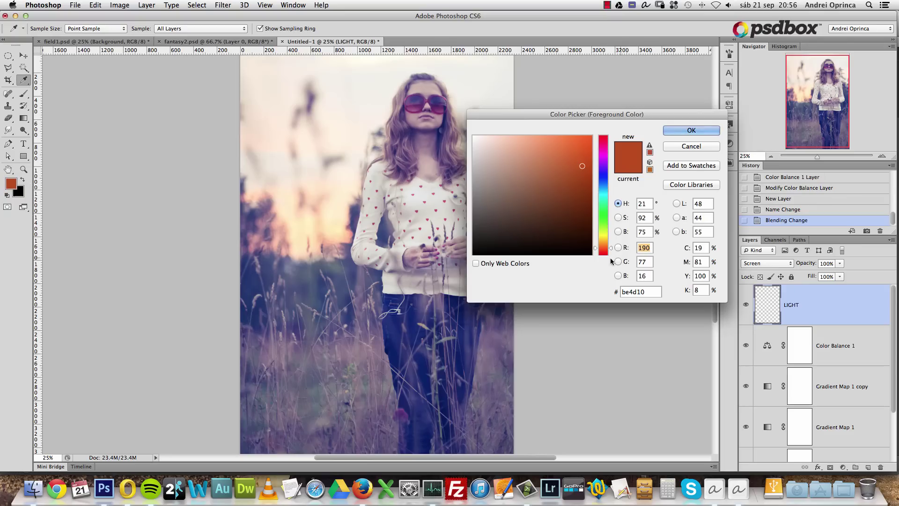
{"action": "left_click_drag", "start_coordinate": [610, 252], "coordinate": [606, 248]}
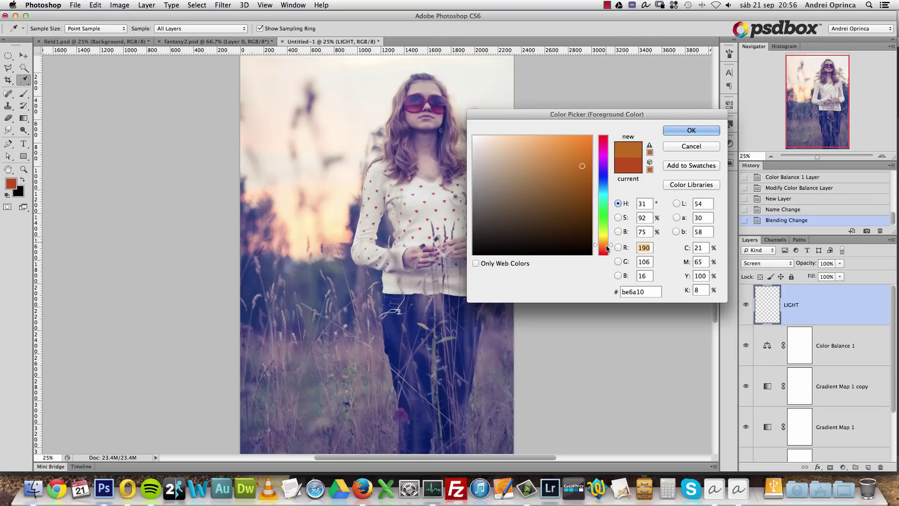
{"action": "left_click_drag", "start_coordinate": [589, 166], "coordinate": [591, 158]}
{"action": "left_click", "coordinate": [691, 131]}
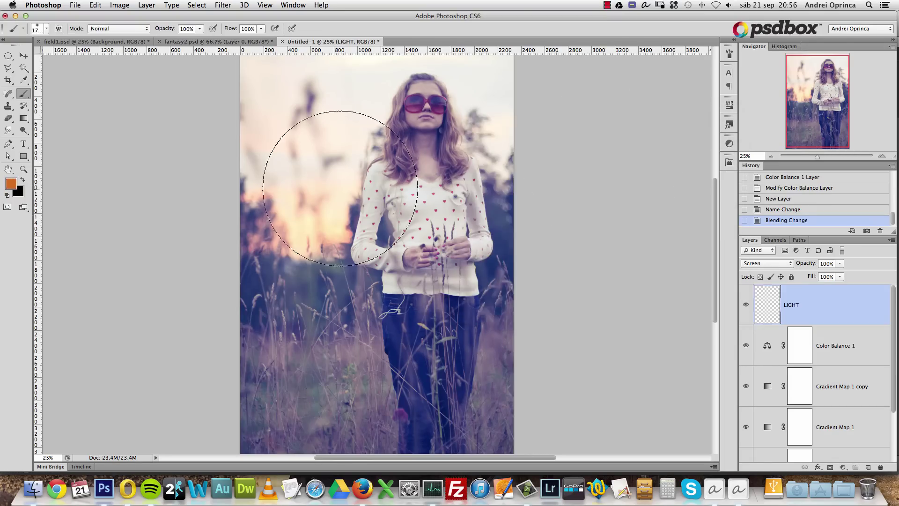
Paint an orange glow over the sunset and the sky above it on the LIGHT layer.
{"action": "left_click", "coordinate": [310, 187]}
{"action": "left_click", "coordinate": [311, 234]}
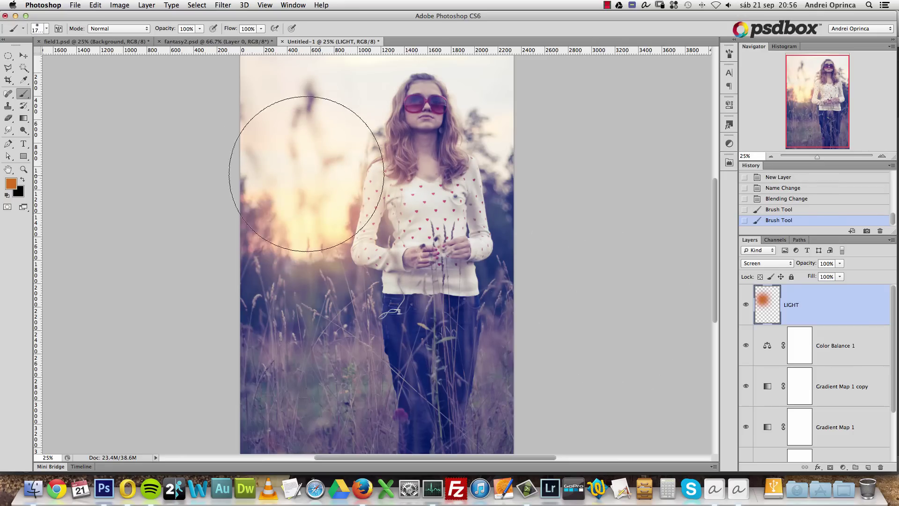
{"action": "left_click_drag", "start_coordinate": [305, 125], "coordinate": [311, 211]}
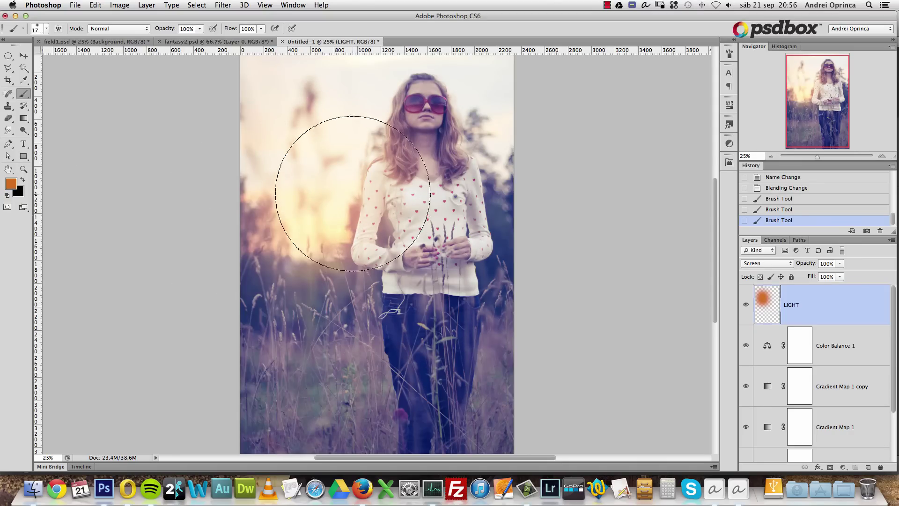
Set the foreground colour to the lighter orange fbb249.
{"action": "left_click", "coordinate": [11, 184]}
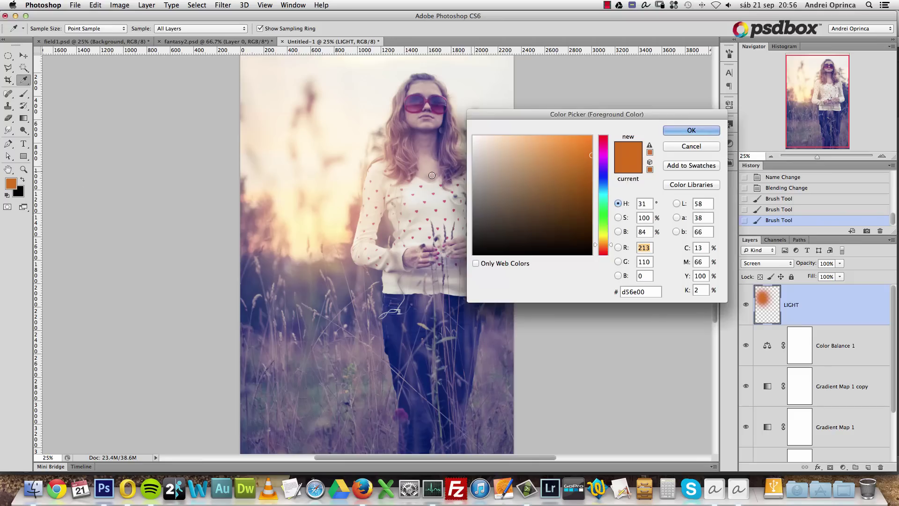
{"action": "left_click", "coordinate": [607, 243]}
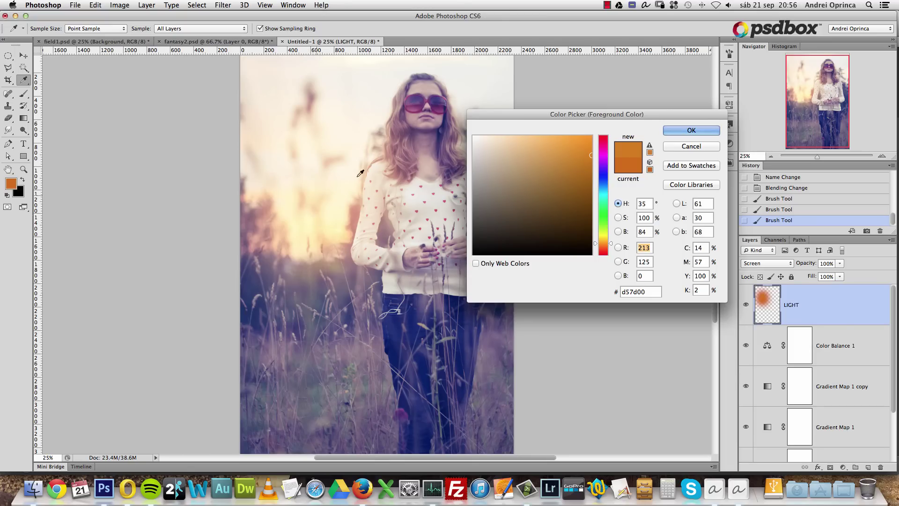
{"action": "left_click", "coordinate": [573, 141]}
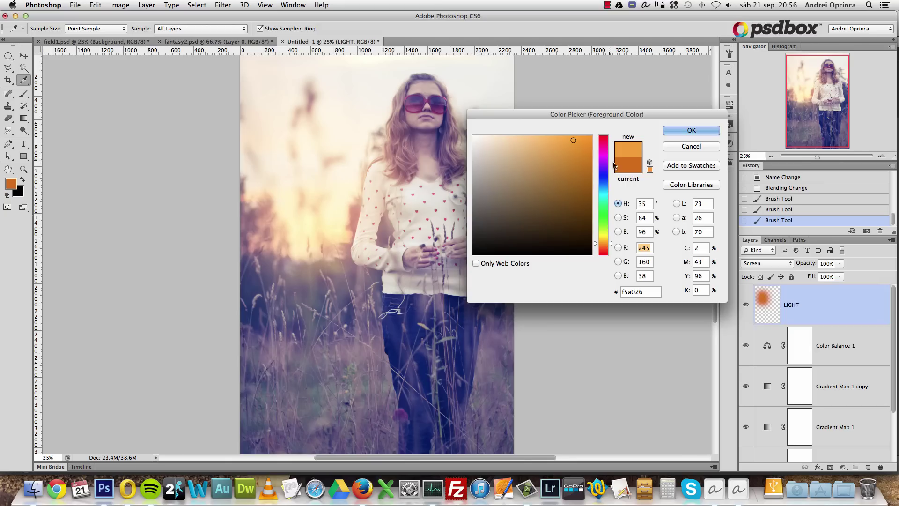
{"action": "left_click", "coordinate": [557, 137]}
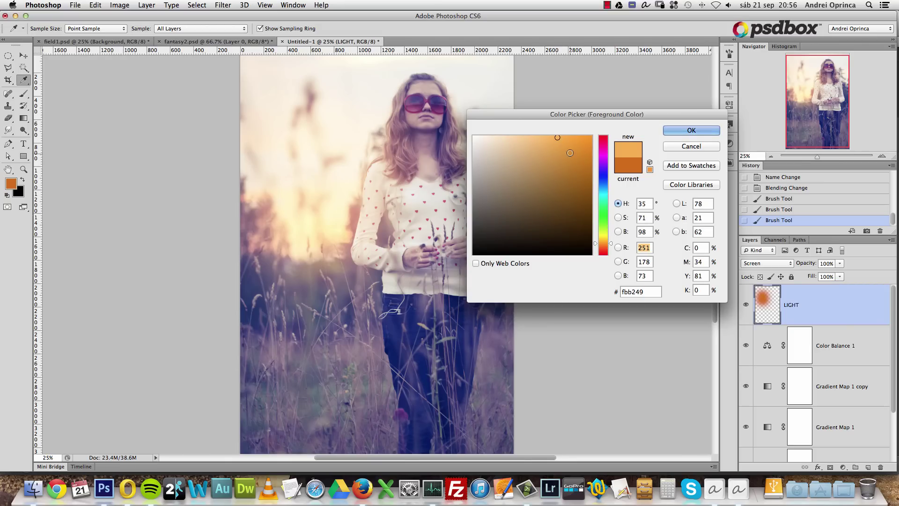
{"action": "left_click", "coordinate": [696, 131]}
Reduce the brush size and dab the lighter orange into the centre of the glow on the LIGHT layer.
{"action": "key", "text": "bracketleft"}
{"action": "key", "text": "bracketleft"}
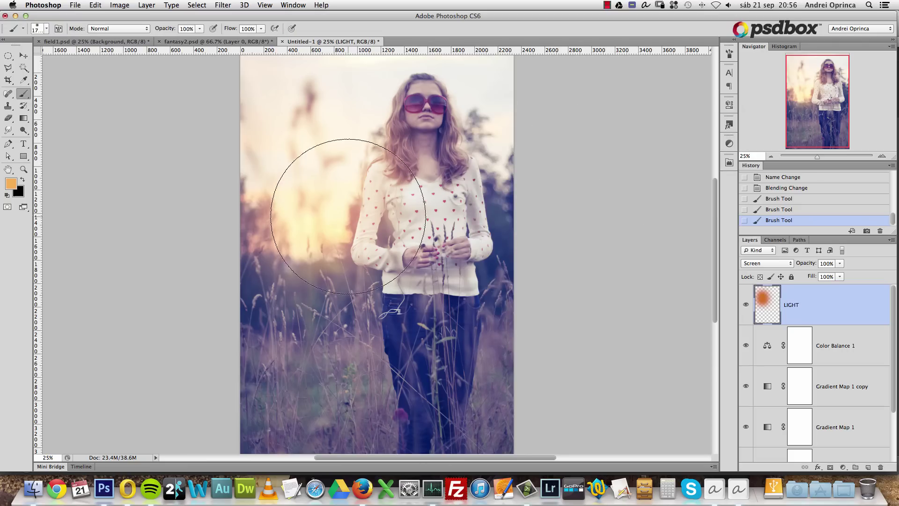
{"action": "key", "text": "bracketleft"}
{"action": "key", "text": "bracketleft"}
{"action": "key", "text": "bracketleft"}
{"action": "key", "text": "bracketleft"}
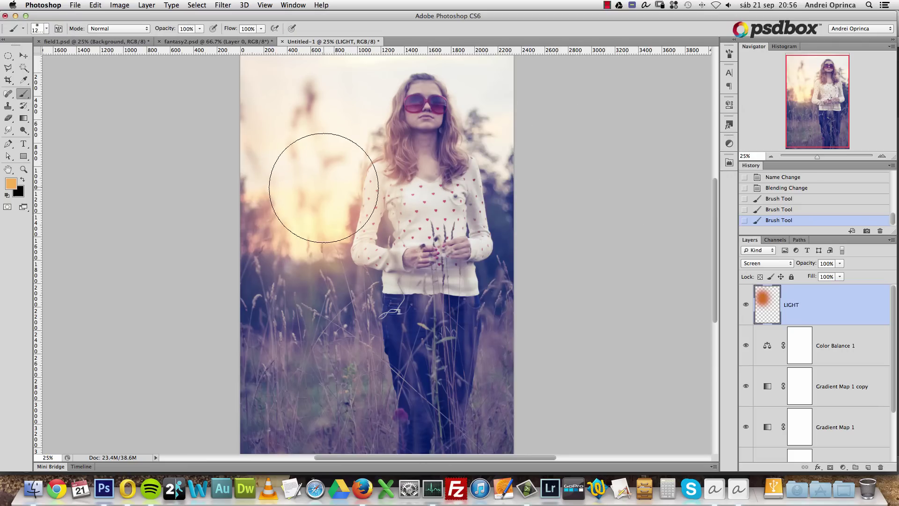
{"action": "left_click", "coordinate": [326, 174]}
{"action": "left_click", "coordinate": [327, 175]}
{"action": "key", "text": "bracketright"}
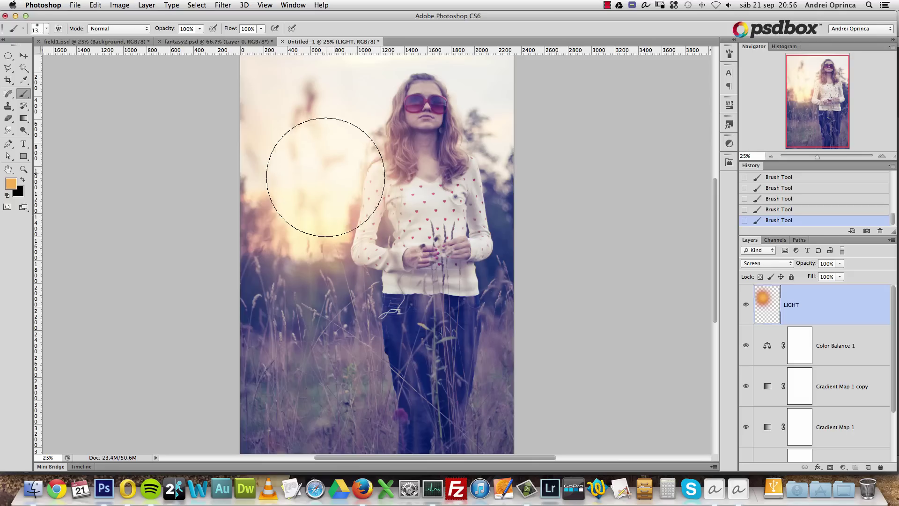
Compare the photo with and without the LIGHT layer, leaving the layer visible.
{"action": "left_click", "coordinate": [749, 304]}
{"action": "left_click", "coordinate": [747, 306]}
{"action": "left_click", "coordinate": [746, 306]}
{"action": "left_click", "coordinate": [745, 304]}
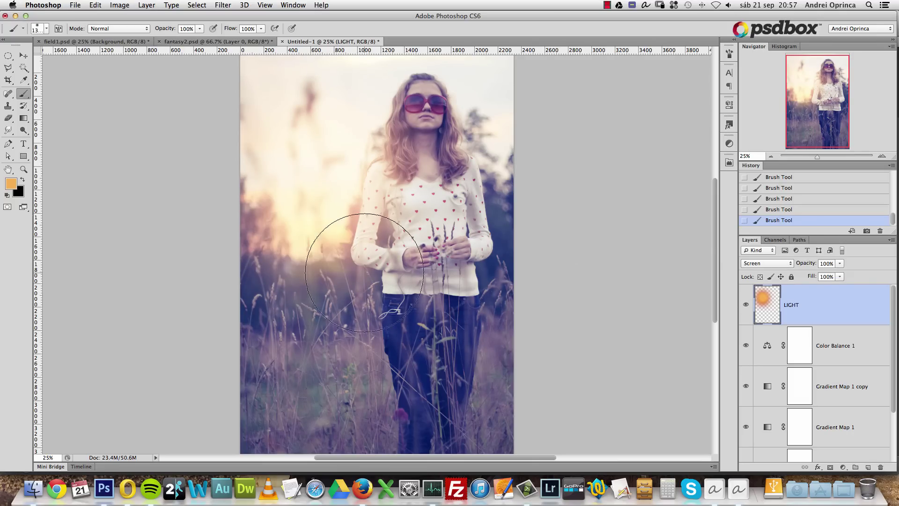
Enlarge the brush well beyond the existing glow and paint a wider light orange glow around the sunset on the LIGHT layer.
{"action": "key", "text": "super+minus"}
{"action": "key", "text": "bracketright"}
{"action": "key", "text": "bracketright"}
{"action": "key", "text": "bracketright"}
{"action": "key", "text": "bracketright"}
{"action": "key", "text": "bracketright"}
{"action": "left_click", "coordinate": [344, 205]}
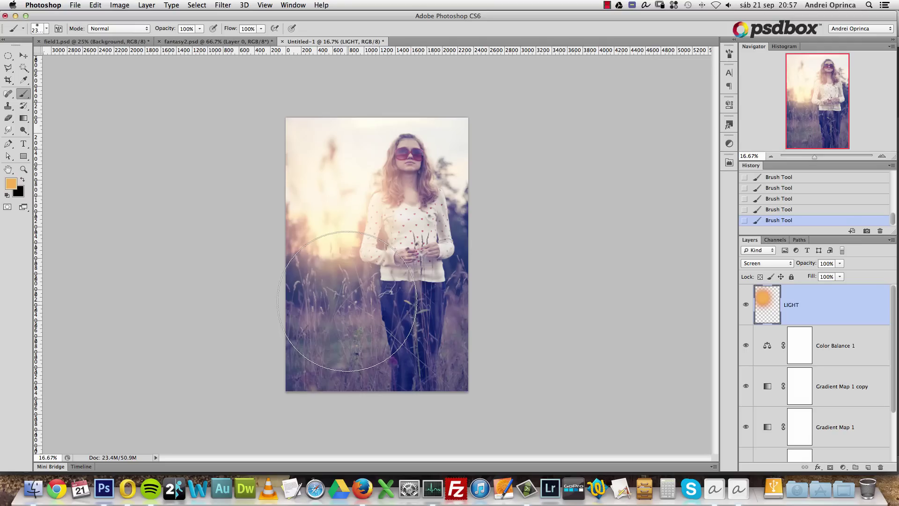
{"action": "left_click", "coordinate": [345, 239]}
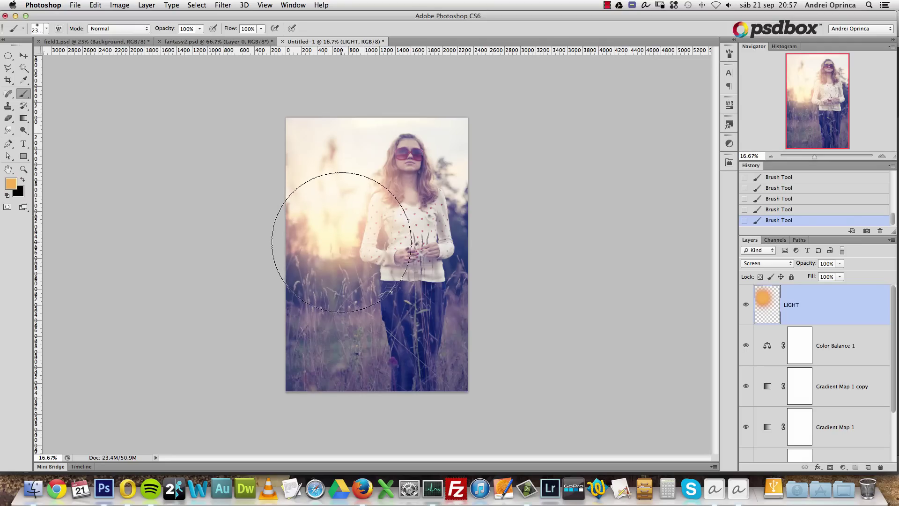
{"action": "left_click", "coordinate": [347, 221], "text": "alt"}
{"action": "left_click", "coordinate": [346, 220]}
Create a new layer above LIGHT and fill it with black.
{"action": "left_click", "coordinate": [870, 466]}
{"action": "left_click", "coordinate": [20, 181]}
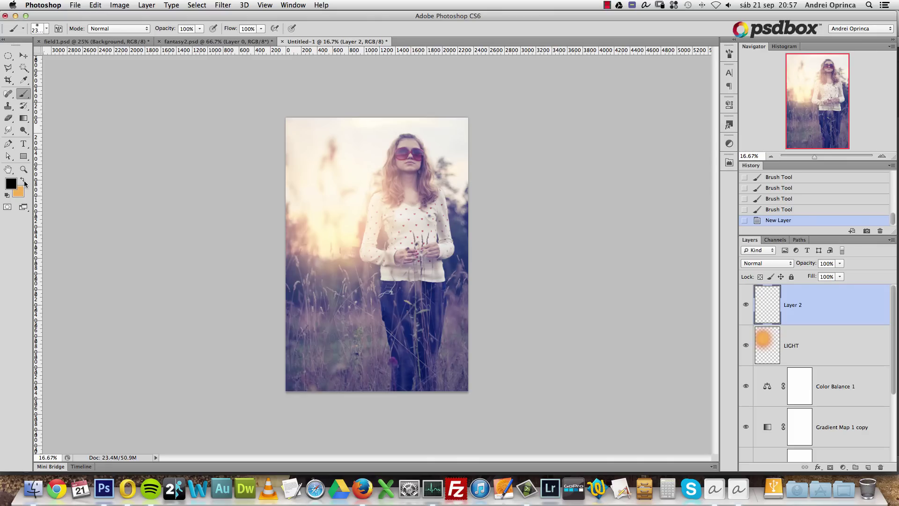
{"action": "key", "text": "alt+BackSpace"}
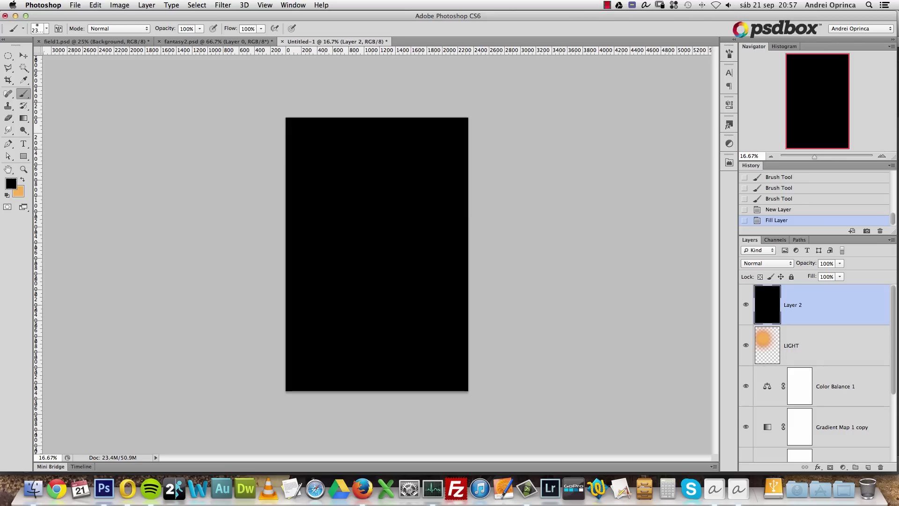
Apply a heavy Add Noise filter to the black layer with Uniform distribution and Monochromatic enabled.
{"action": "left_click", "coordinate": [222, 6]}
{"action": "mouse_move", "coordinate": [274, 133]}
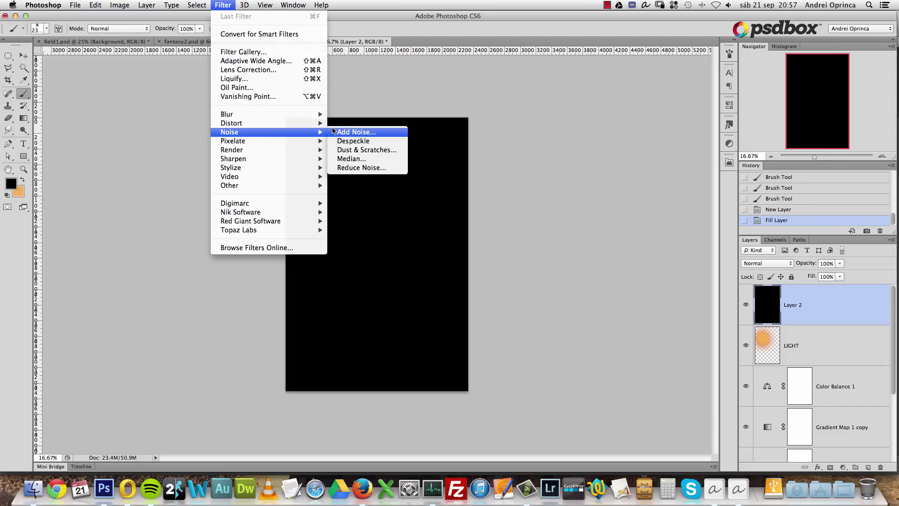
{"action": "left_click", "coordinate": [349, 132]}
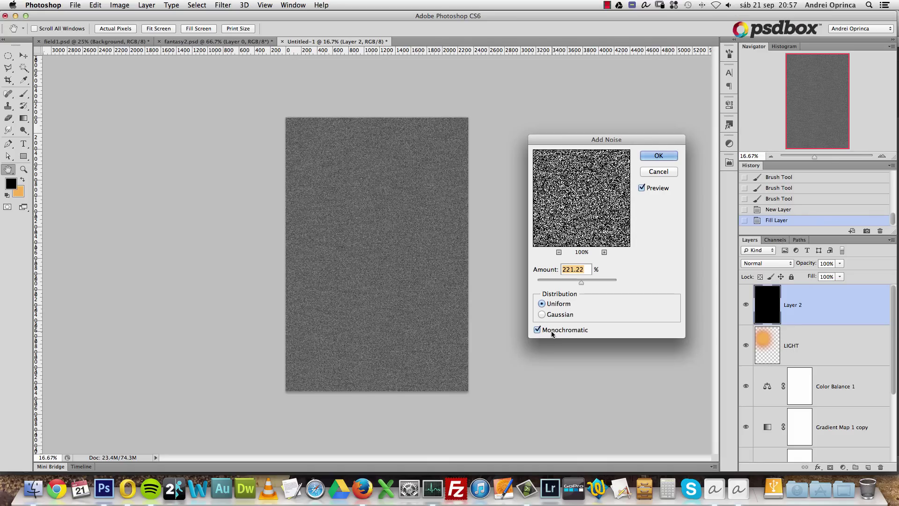
{"action": "left_click_drag", "start_coordinate": [581, 283], "coordinate": [584, 285]}
{"action": "left_click", "coordinate": [659, 156]}
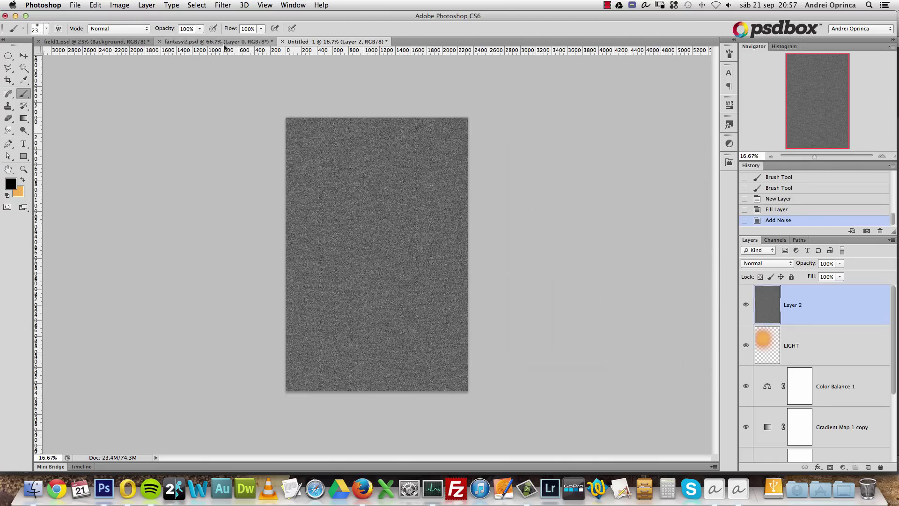
{"action": "left_click", "coordinate": [223, 6]}
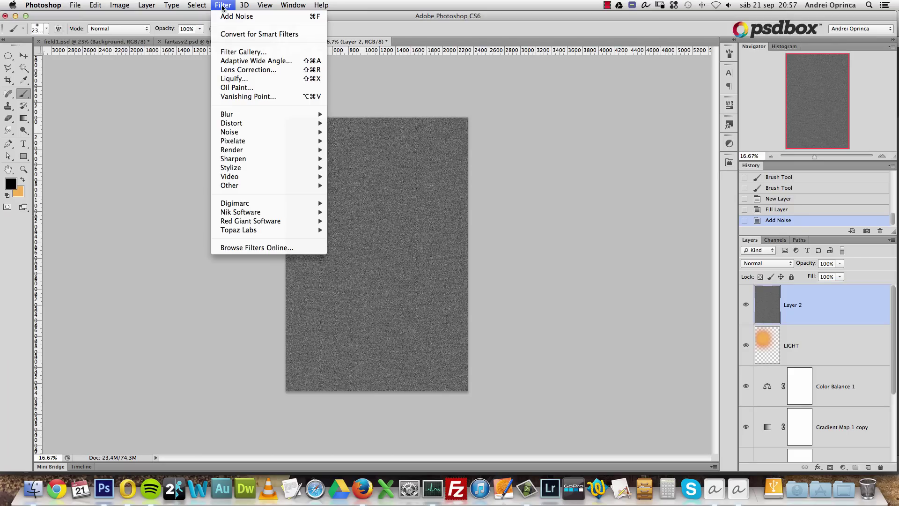
{"action": "left_click", "coordinate": [262, 53]}
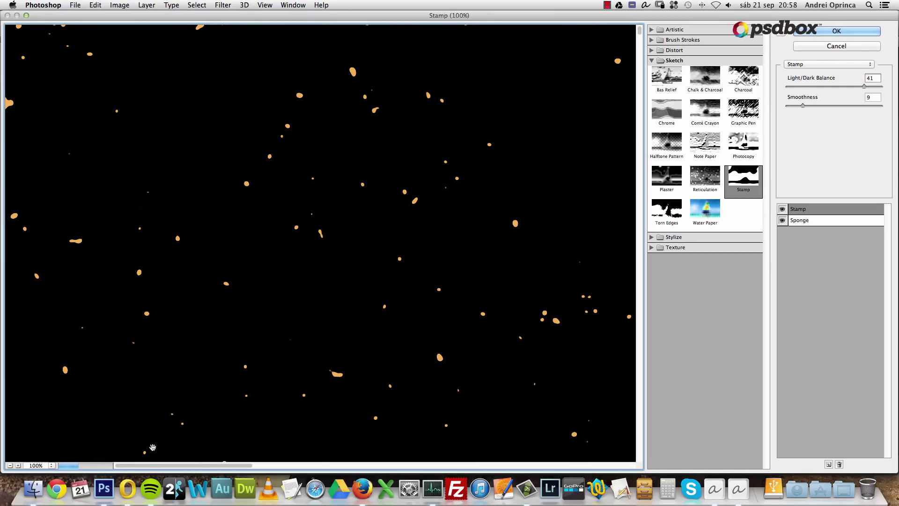
{"action": "left_click", "coordinate": [9, 465]}
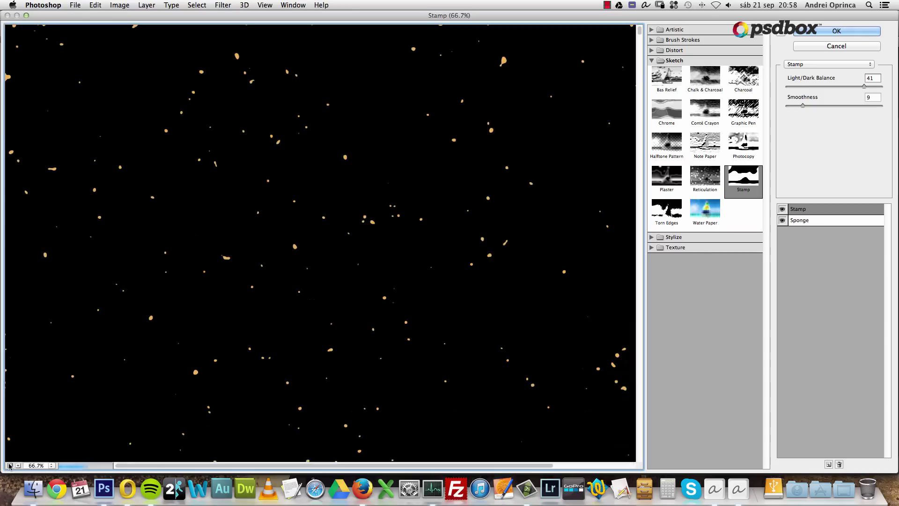
{"action": "left_click", "coordinate": [10, 465]}
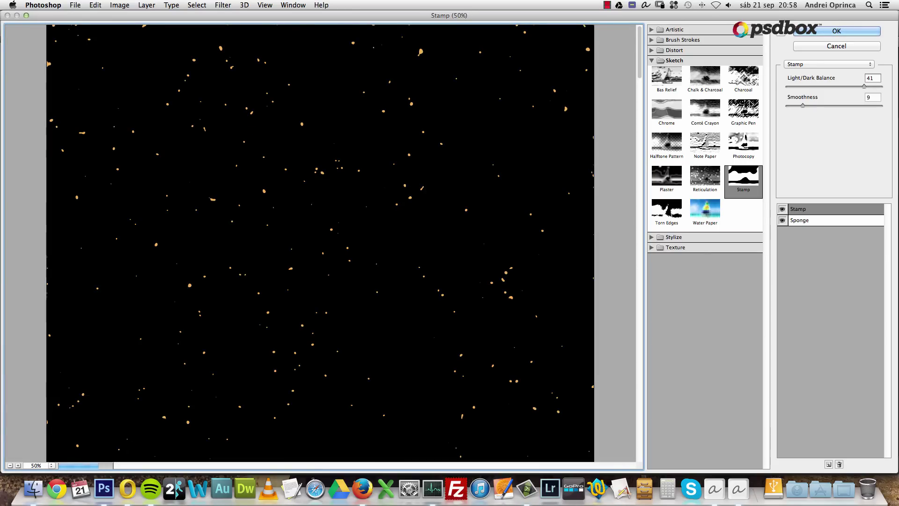
{"action": "left_click", "coordinate": [817, 49]}
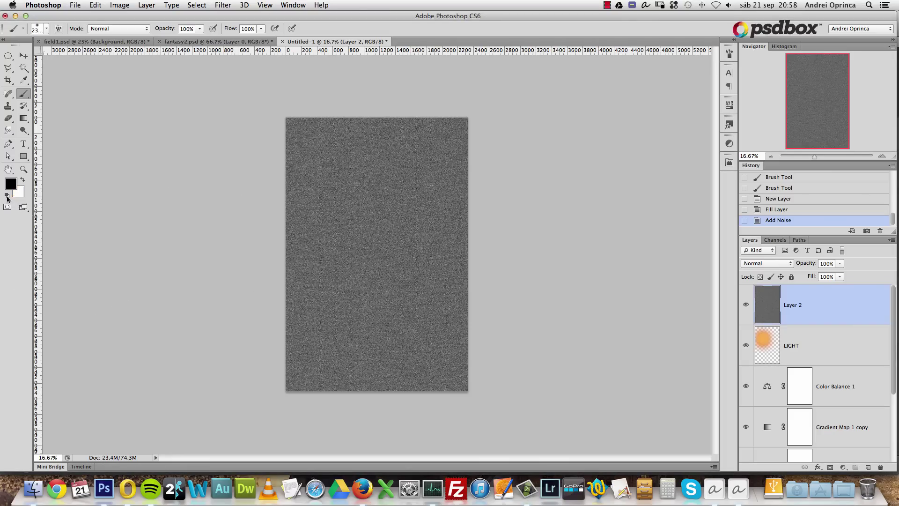
Reset the colours to black and white, open the noise layer in the Filter Gallery and remove the Stamp effect, keeping only Sponge.
{"action": "left_click", "coordinate": [222, 6]}
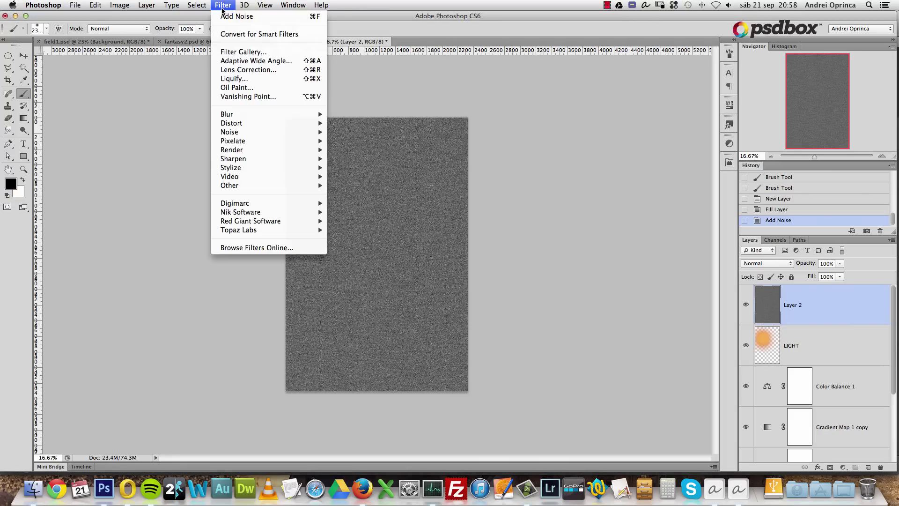
{"action": "left_click", "coordinate": [239, 52]}
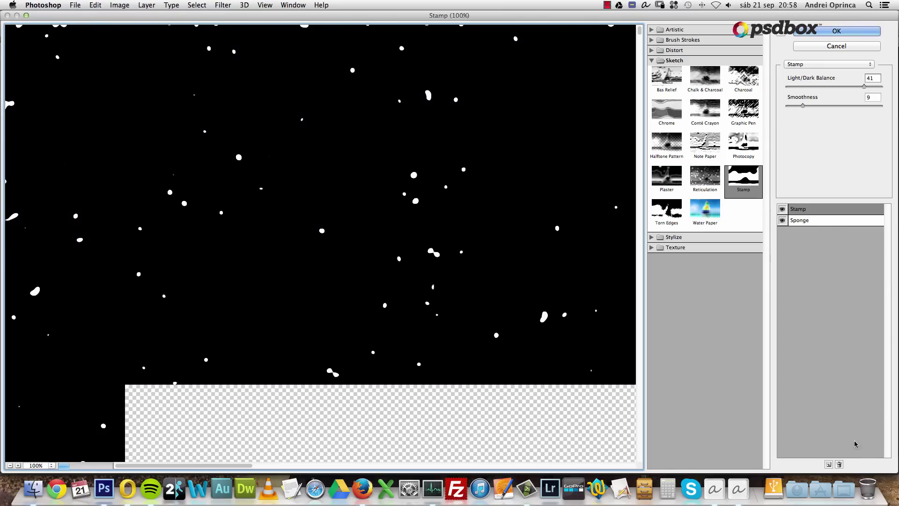
{"action": "left_click", "coordinate": [839, 464]}
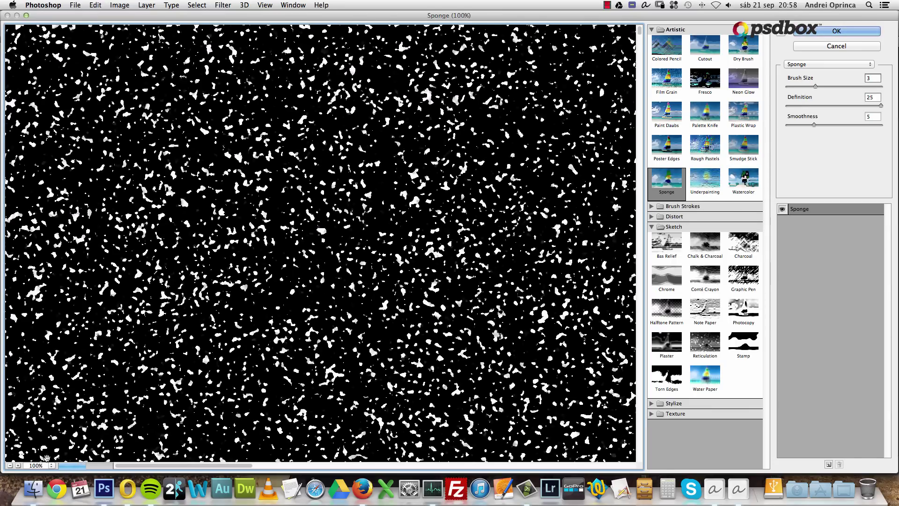
{"action": "left_click", "coordinate": [9, 465]}
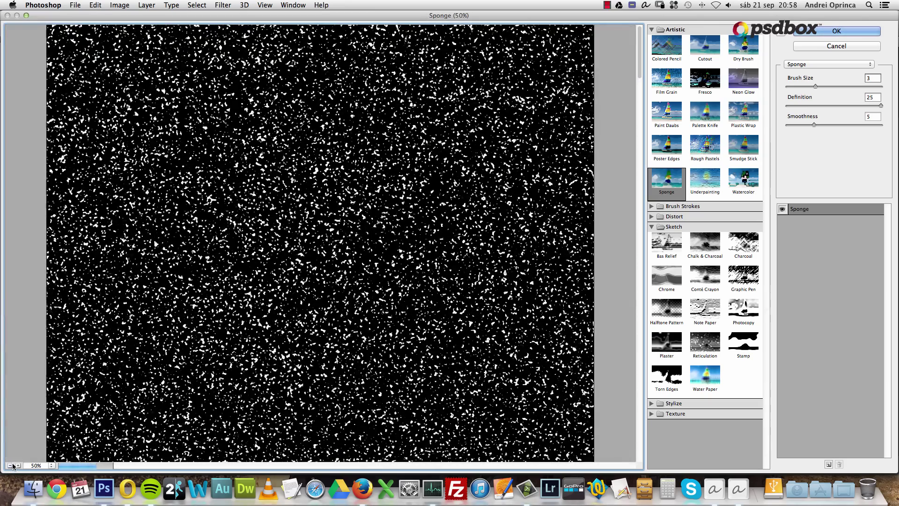
{"action": "left_click", "coordinate": [681, 31]}
{"action": "left_click", "coordinate": [681, 31]}
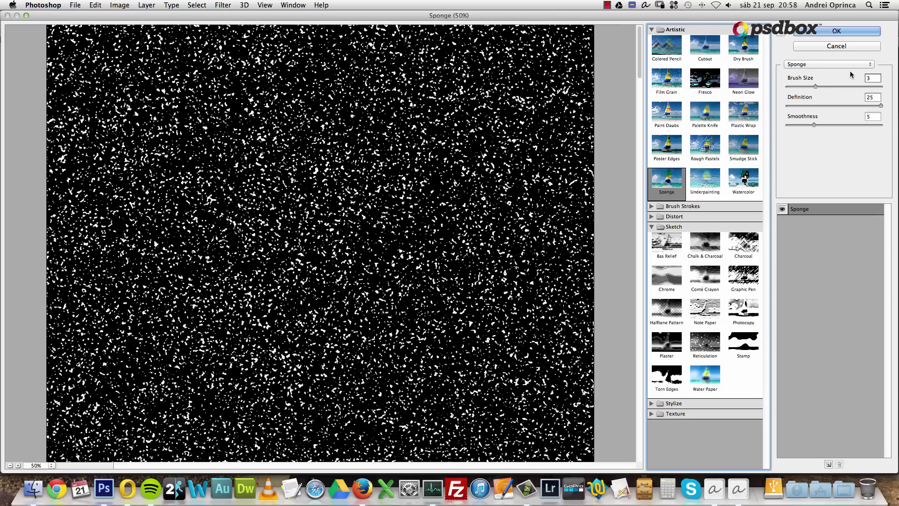
Set the Sponge effect to Brush Size 4, Definition 25 and Smoothness 6.
{"action": "left_click_drag", "start_coordinate": [819, 87], "coordinate": [822, 87]}
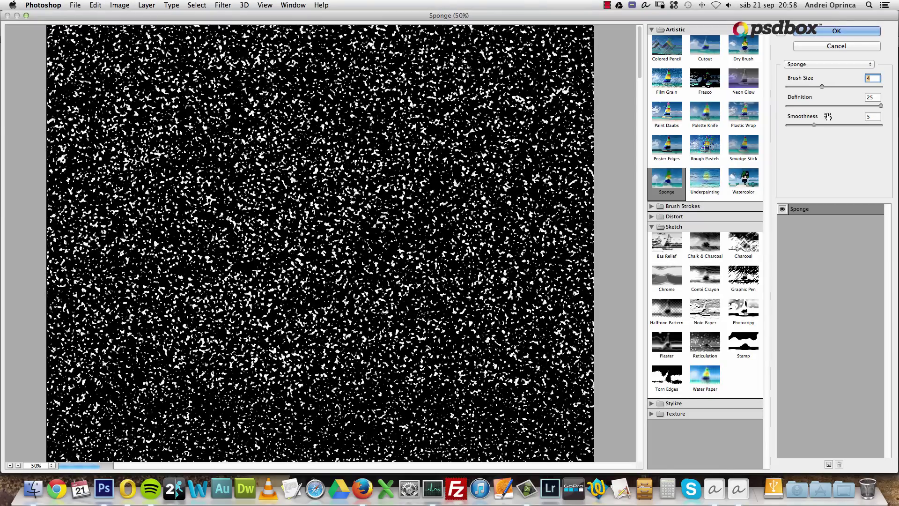
{"action": "left_click_drag", "start_coordinate": [881, 108], "coordinate": [822, 106]}
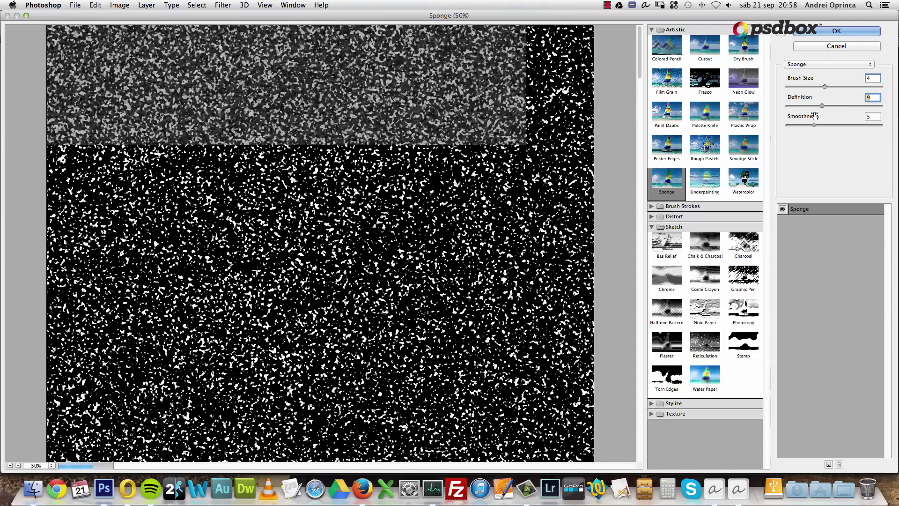
{"action": "left_click_drag", "start_coordinate": [822, 106], "coordinate": [880, 106]}
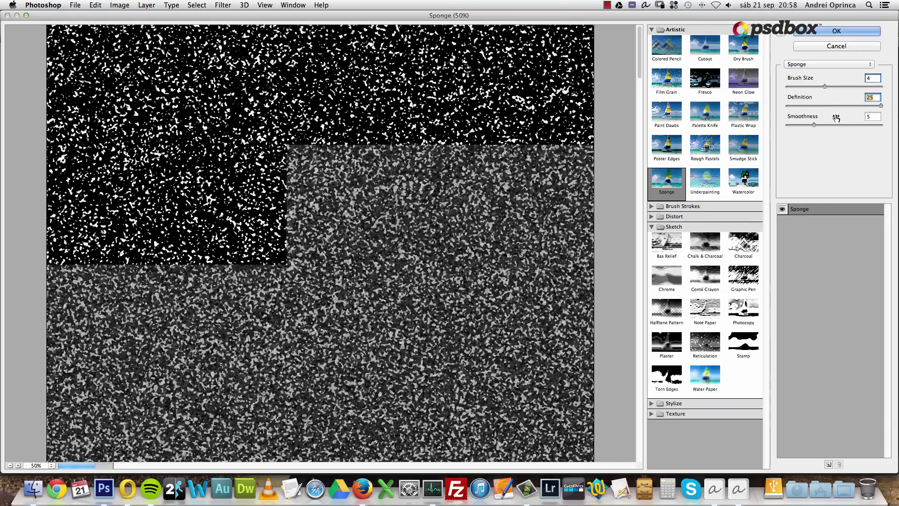
{"action": "mouse_move", "coordinate": [813, 125]}
{"action": "left_mouse_down"}
{"action": "mouse_move", "coordinate": [836, 125]}
{"action": "mouse_move", "coordinate": [816, 124]}
{"action": "left_mouse_up"}
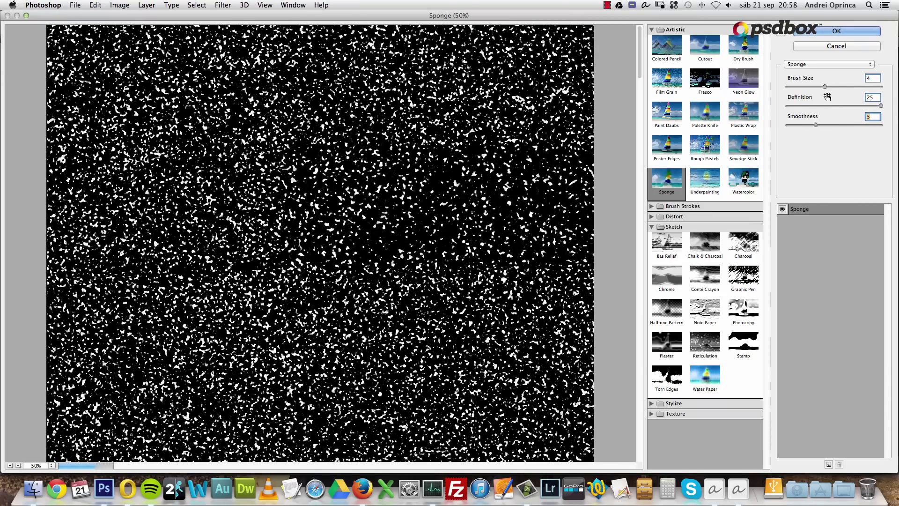
{"action": "left_click_drag", "start_coordinate": [816, 124], "coordinate": [821, 125]}
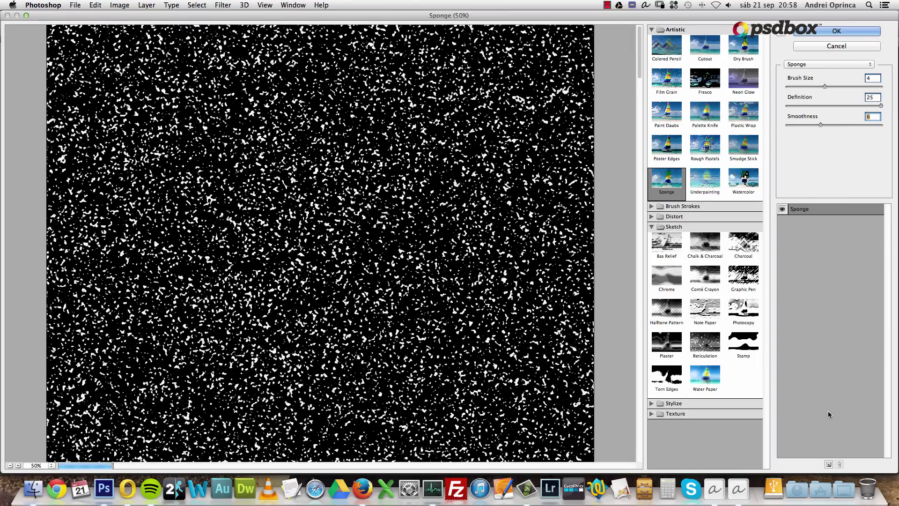
Add a second effect layer above Sponge and change it to the Stamp effect from the Sketch group.
{"action": "left_click", "coordinate": [828, 464]}
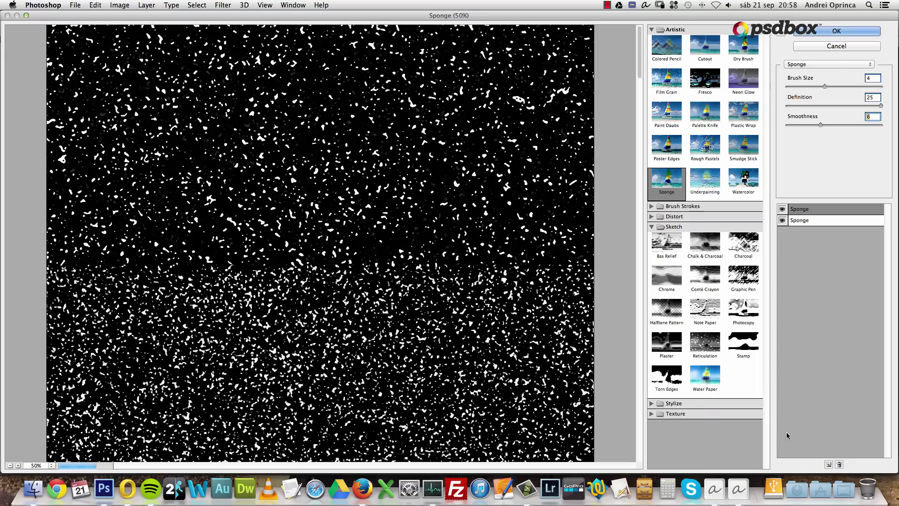
{"action": "left_click", "coordinate": [813, 213]}
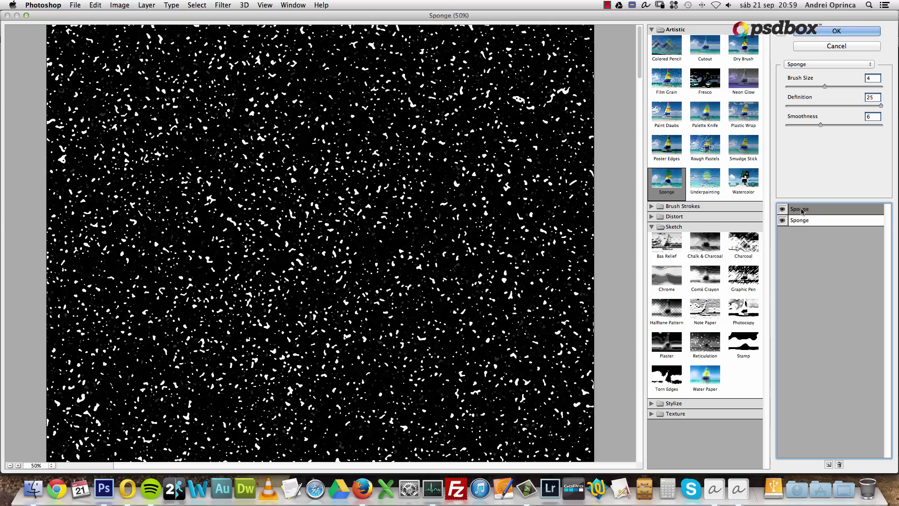
{"action": "left_click", "coordinate": [652, 29]}
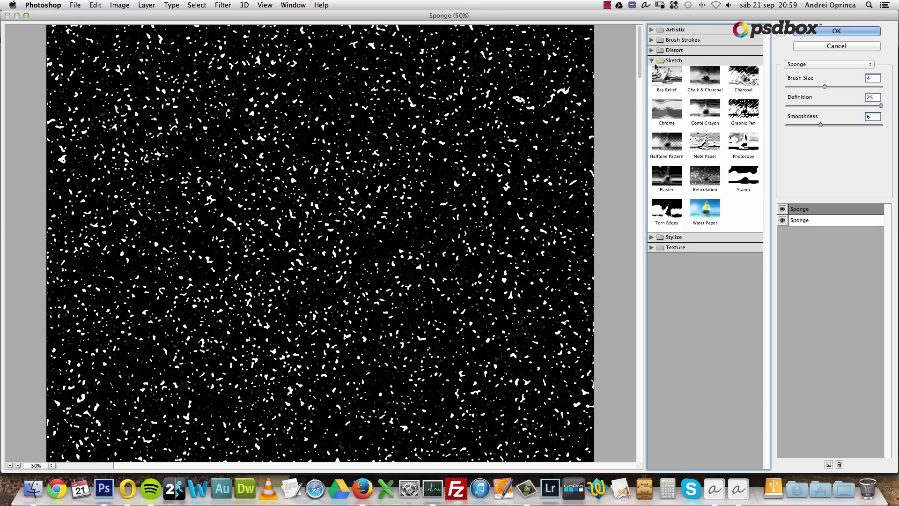
{"action": "left_click", "coordinate": [746, 180]}
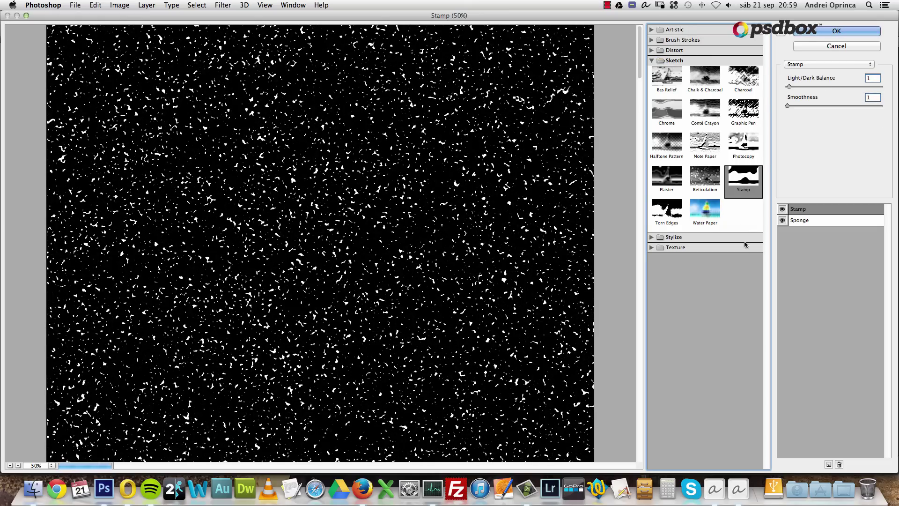
Tune the Stamp effect to Light/Dark Balance 26 and Smoothness 17, and apply the filters to the noise layer.
{"action": "left_click_drag", "start_coordinate": [791, 89], "coordinate": [802, 88]}
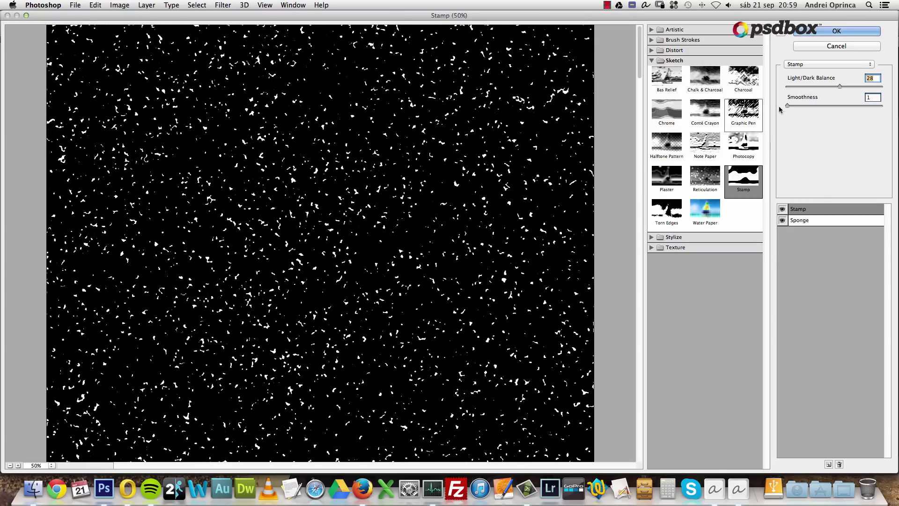
{"action": "left_click_drag", "start_coordinate": [790, 107], "coordinate": [800, 106]}
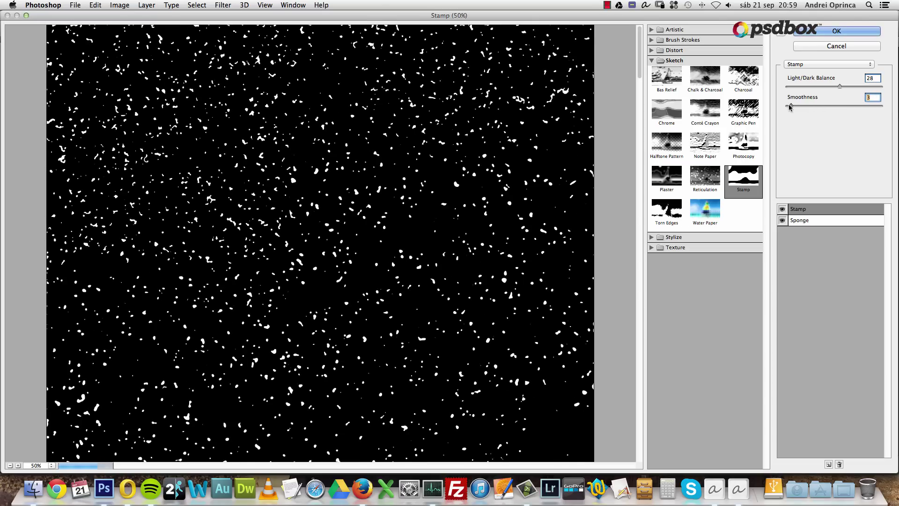
{"action": "left_click_drag", "start_coordinate": [800, 106], "coordinate": [801, 108]}
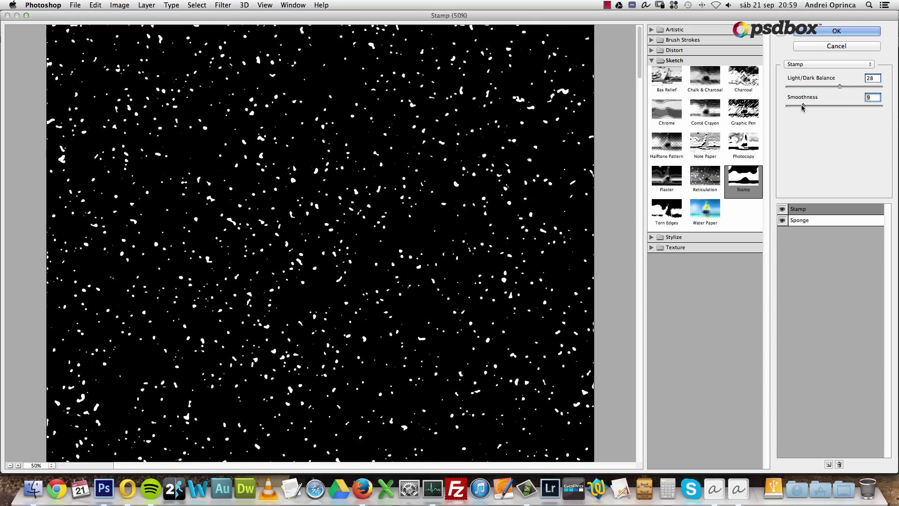
{"action": "left_click_drag", "start_coordinate": [843, 83], "coordinate": [869, 87]}
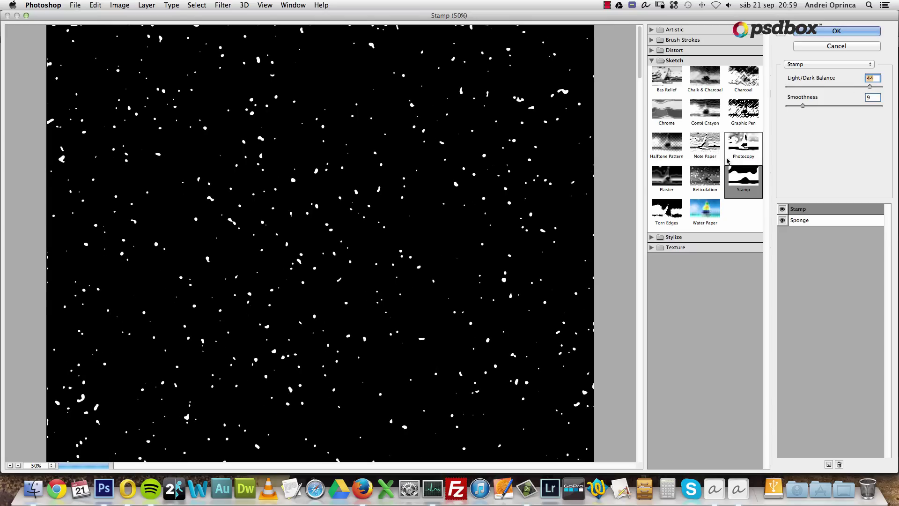
{"action": "left_click", "coordinate": [809, 106]}
{"action": "mouse_move", "coordinate": [811, 107]}
{"action": "left_mouse_down"}
{"action": "mouse_move", "coordinate": [822, 106]}
{"action": "mouse_move", "coordinate": [815, 106]}
{"action": "left_mouse_up"}
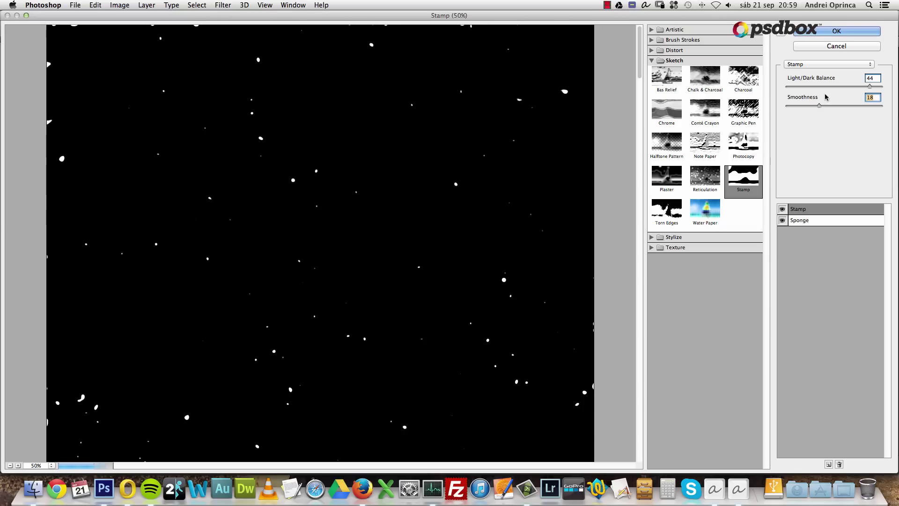
{"action": "left_click_drag", "start_coordinate": [866, 84], "coordinate": [859, 89]}
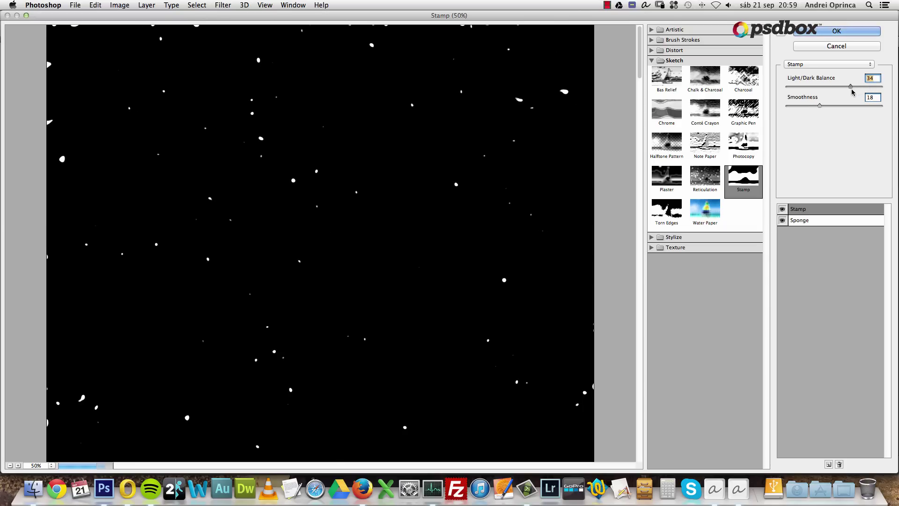
{"action": "left_click_drag", "start_coordinate": [842, 90], "coordinate": [835, 92]}
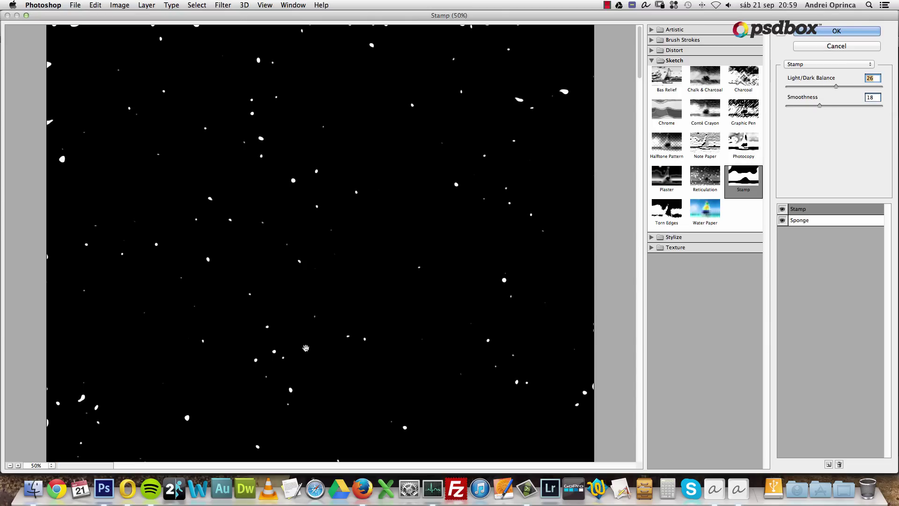
{"action": "left_click_drag", "start_coordinate": [824, 106], "coordinate": [819, 107]}
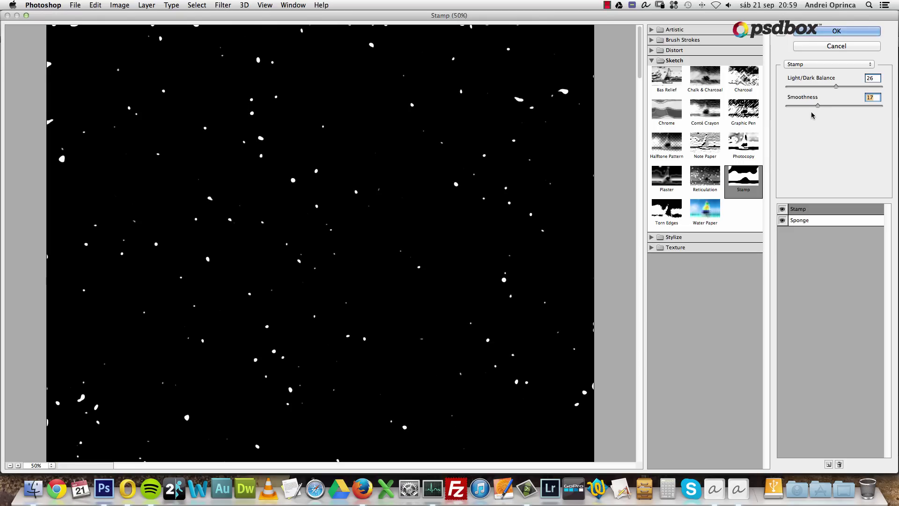
{"action": "left_click", "coordinate": [825, 34]}
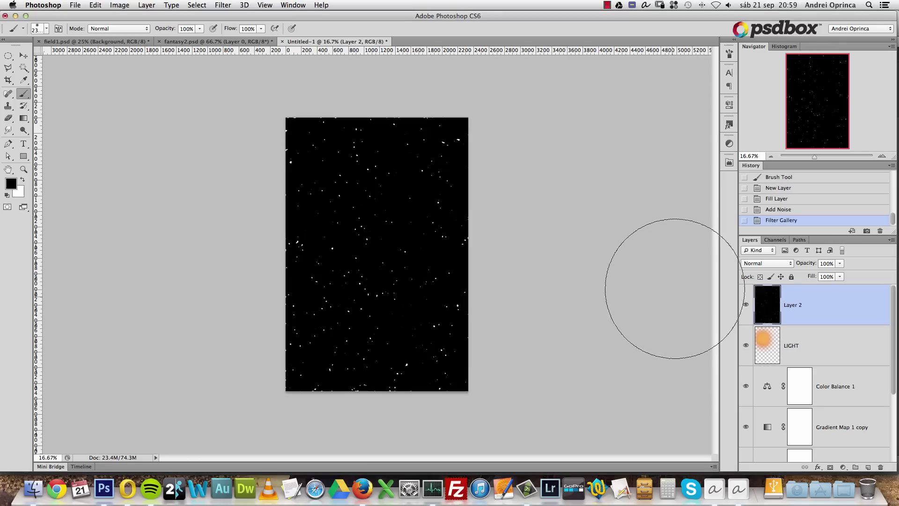
Set the speckle layer's blending mode to Screen and switch to the Move tool.
{"action": "left_click", "coordinate": [769, 265]}
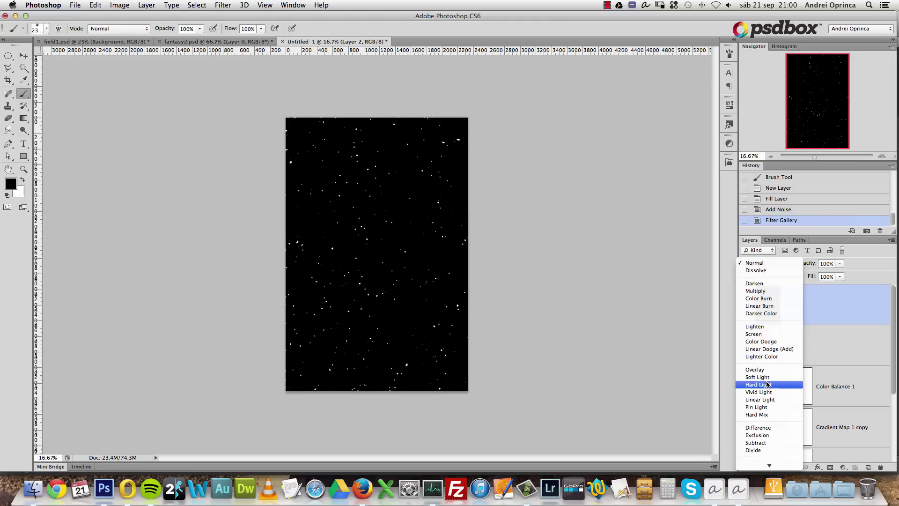
{"action": "left_click", "coordinate": [762, 336]}
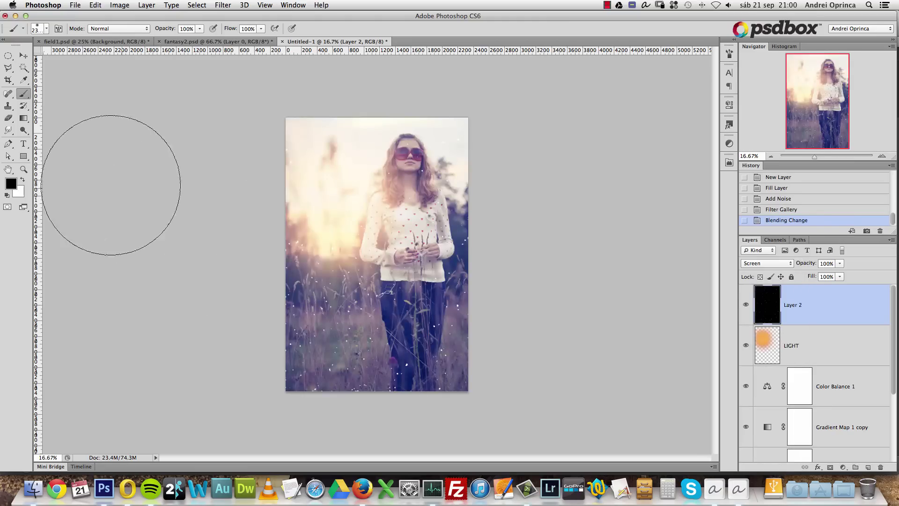
{"action": "left_click", "coordinate": [24, 56]}
Zoom in on the photo and soften the speckle layer with a small-radius Gaussian Blur.
{"action": "left_click", "coordinate": [882, 156]}
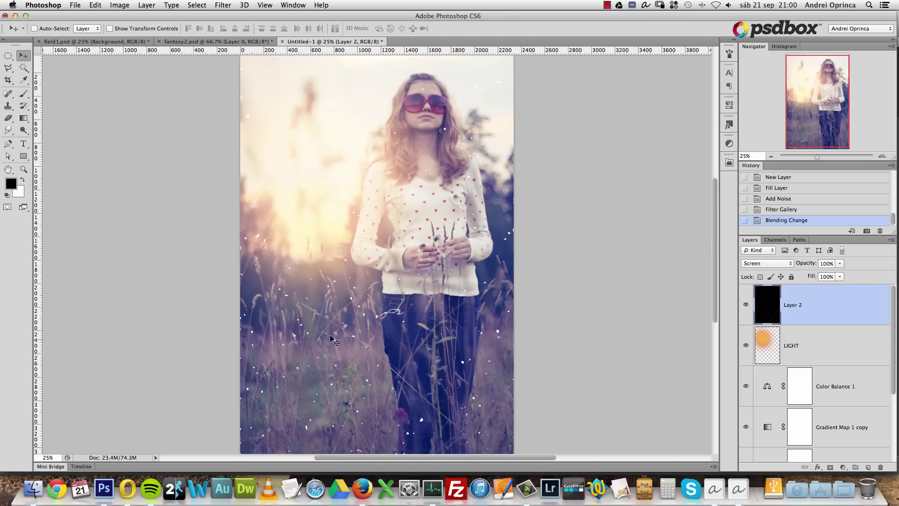
{"action": "left_click", "coordinate": [883, 158]}
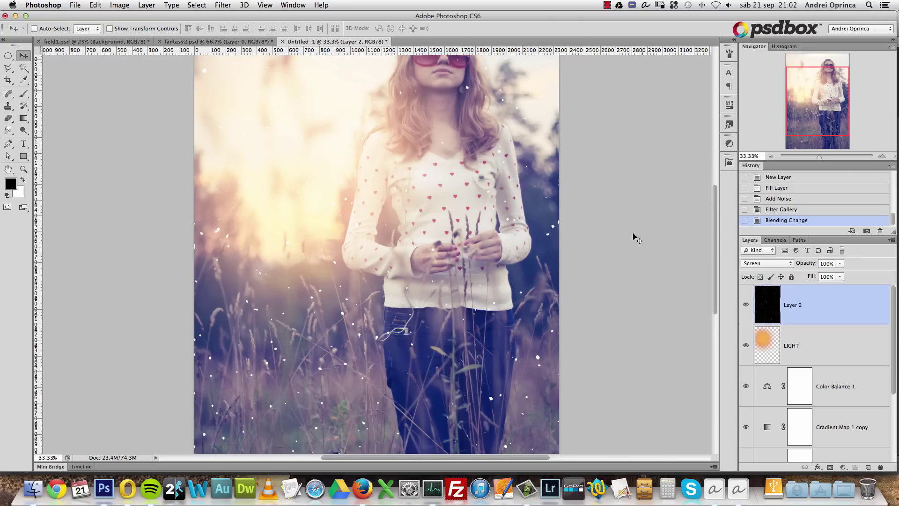
{"action": "left_click", "coordinate": [881, 156]}
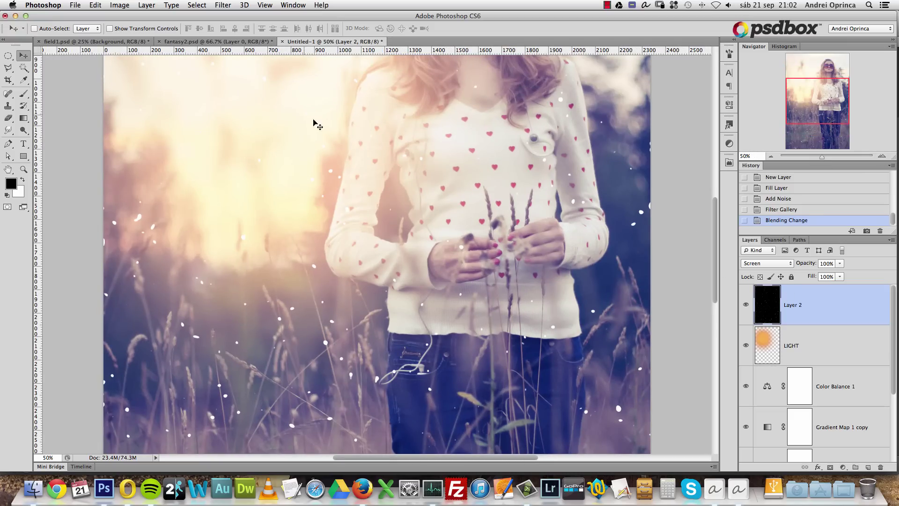
{"action": "left_click", "coordinate": [223, 5]}
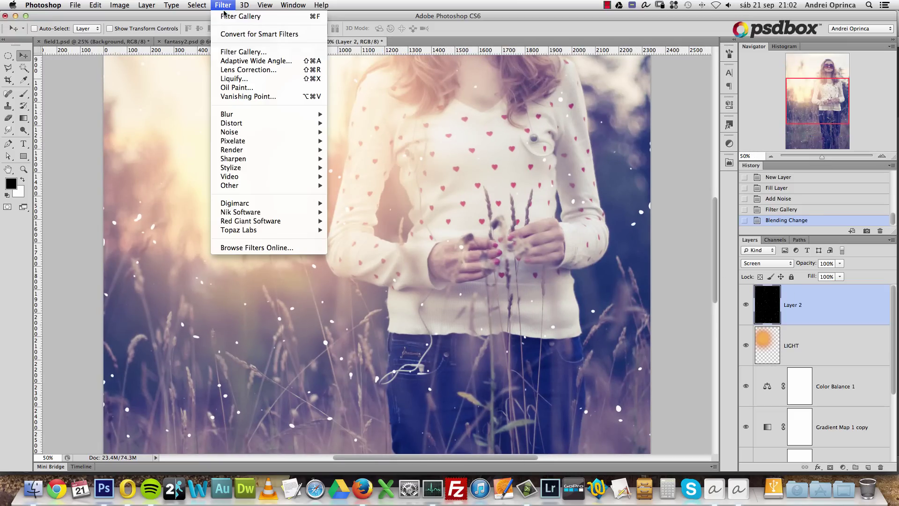
{"action": "mouse_move", "coordinate": [263, 117]}
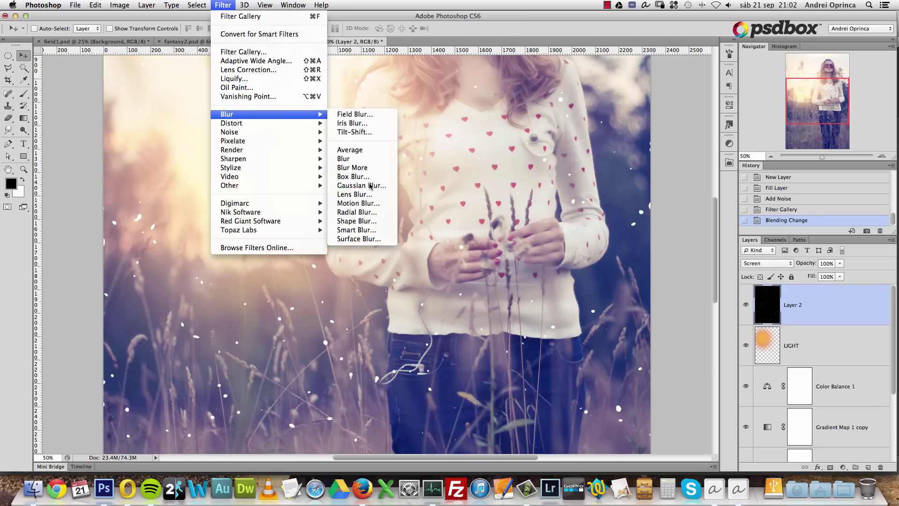
{"action": "left_click", "coordinate": [370, 185]}
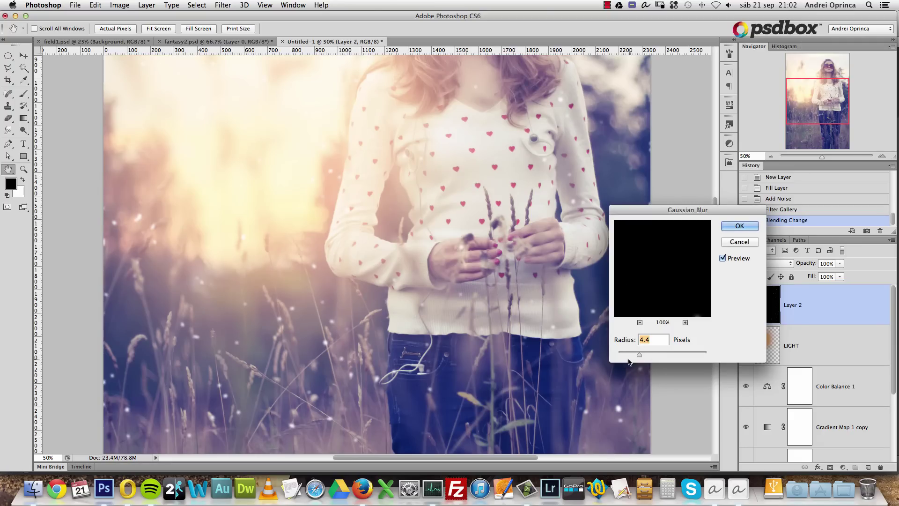
{"action": "left_click_drag", "start_coordinate": [639, 355], "coordinate": [643, 357]}
{"action": "left_click", "coordinate": [737, 228]}
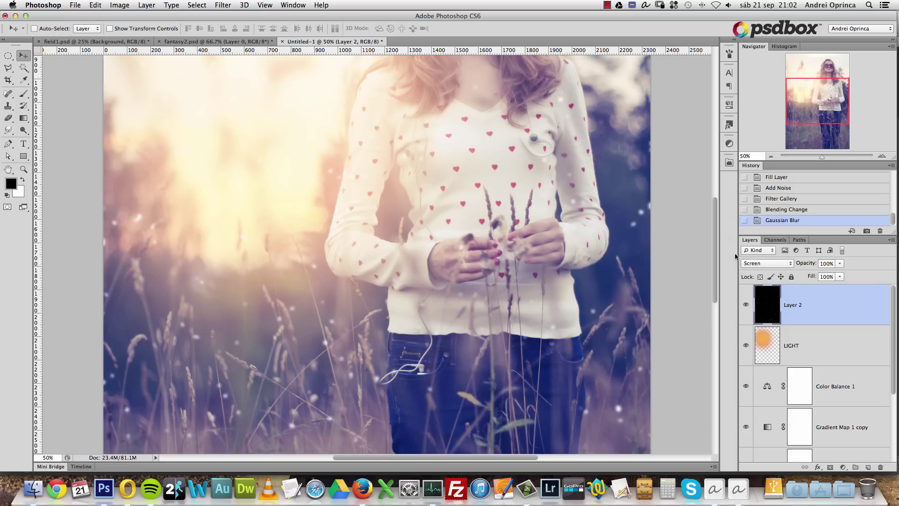
Tint the speckle layer orange using Hue/Saturation with Colorize enabled, Hue 27 and Saturation 61.
{"action": "left_click_drag", "start_coordinate": [821, 112], "coordinate": [815, 82]}
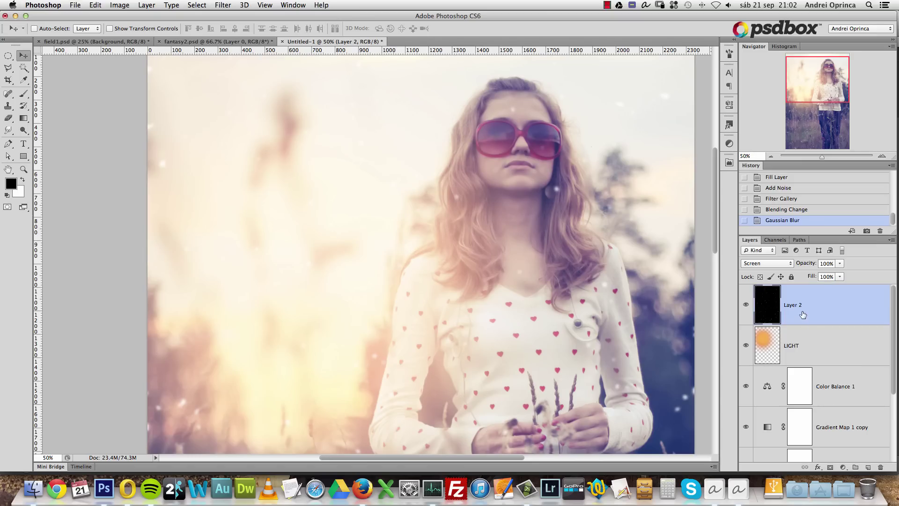
{"action": "left_click_drag", "start_coordinate": [827, 85], "coordinate": [827, 98]}
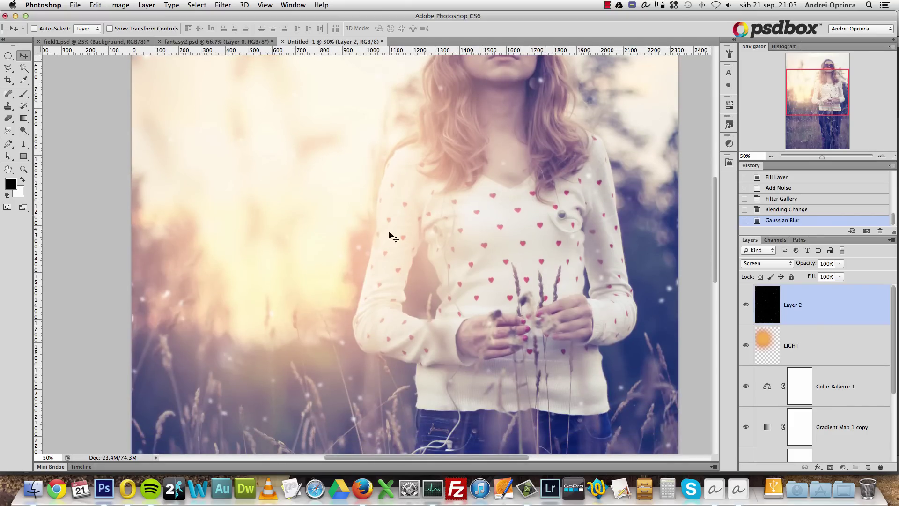
{"action": "key", "text": "super+u"}
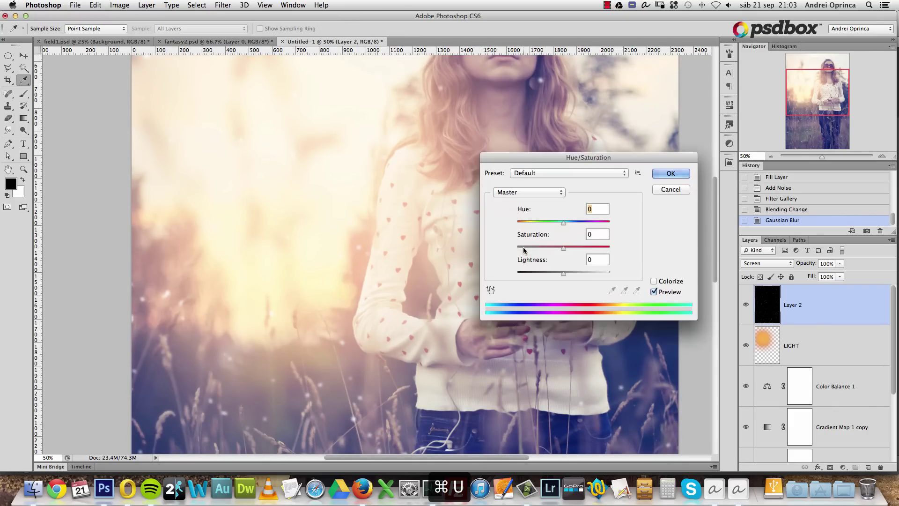
{"action": "left_click_drag", "start_coordinate": [588, 157], "coordinate": [656, 161]}
{"action": "left_click", "coordinate": [721, 284]}
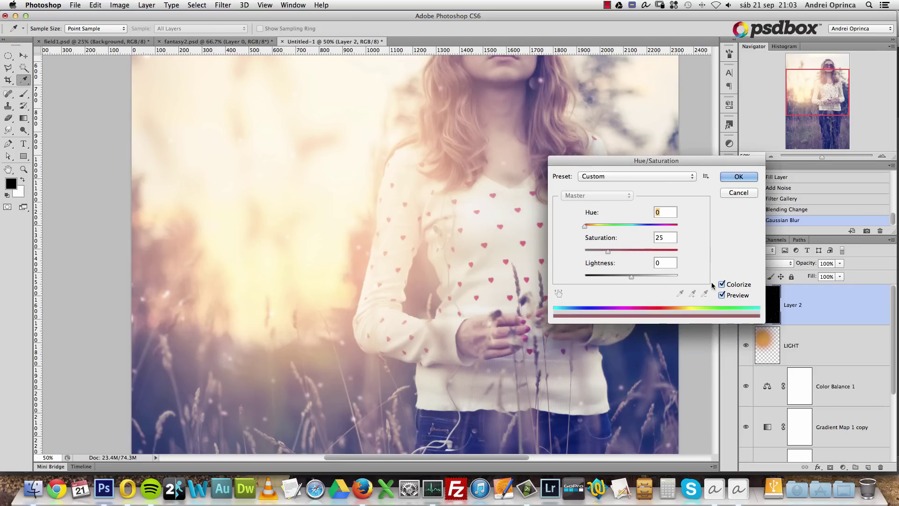
{"action": "left_click_drag", "start_coordinate": [648, 164], "coordinate": [721, 169]}
{"action": "left_click_drag", "start_coordinate": [682, 255], "coordinate": [713, 256]}
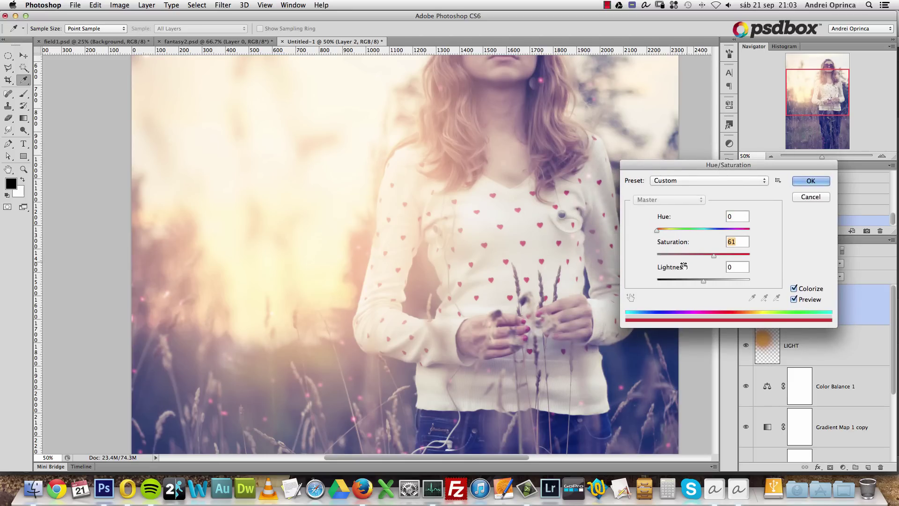
{"action": "left_click_drag", "start_coordinate": [657, 231], "coordinate": [664, 234]}
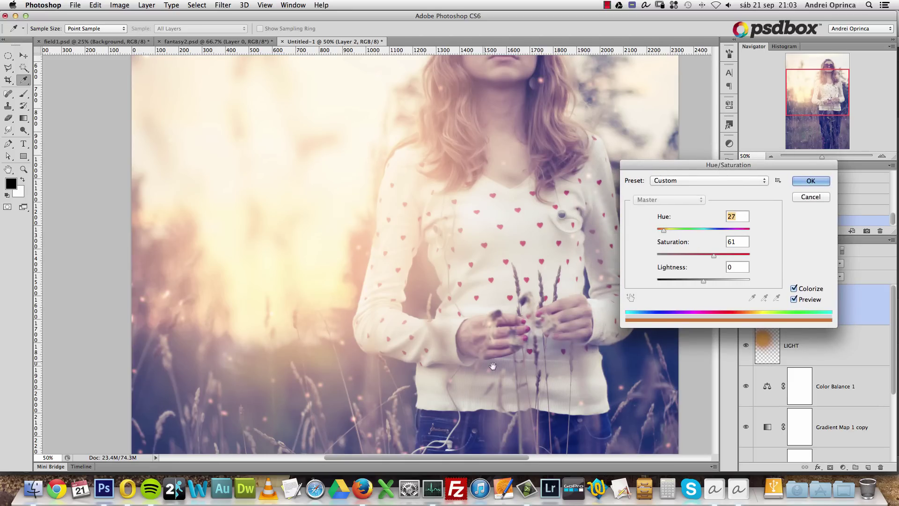
Raise the tint's Lightness slightly while checking different areas of the photo, and apply the Hue/Saturation adjustment to the speckle layer.
{"action": "scroll", "coordinate": [475, 367], "scroll_direction": "down", "scroll_amount": 5}
{"action": "scroll", "coordinate": [475, 368], "scroll_direction": "right", "scroll_amount": 4}
{"action": "left_click_drag", "start_coordinate": [576, 278], "coordinate": [618, 258]}
{"action": "left_click_drag", "start_coordinate": [704, 281], "coordinate": [707, 280]}
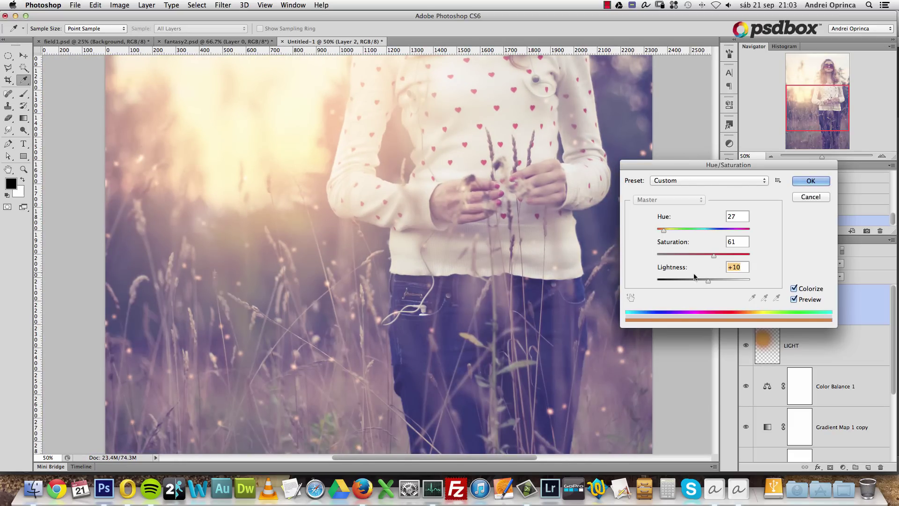
{"action": "left_click_drag", "start_coordinate": [578, 190], "coordinate": [643, 282]}
{"action": "left_click_drag", "start_coordinate": [708, 281], "coordinate": [712, 279]}
{"action": "left_click_drag", "start_coordinate": [760, 164], "coordinate": [759, 166]}
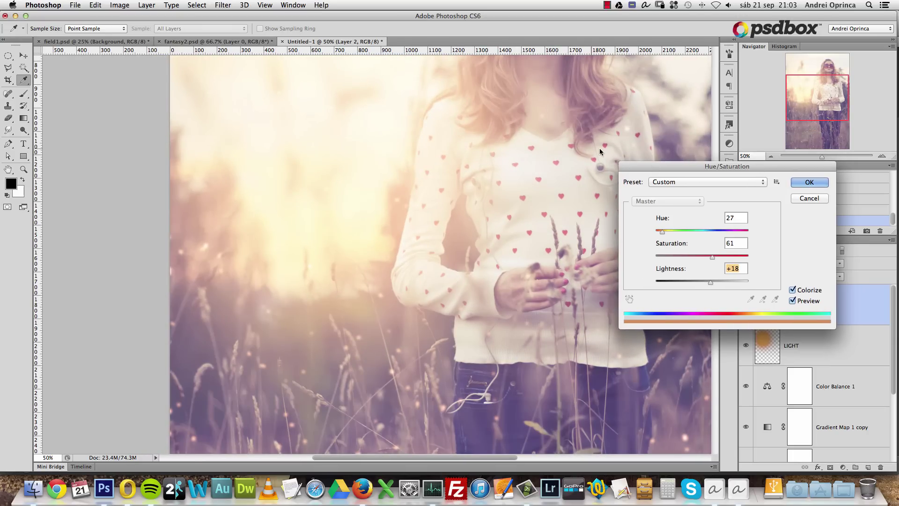
{"action": "left_click_drag", "start_coordinate": [554, 145], "coordinate": [542, 225]}
{"action": "left_click_drag", "start_coordinate": [711, 282], "coordinate": [707, 282]}
{"action": "left_click", "coordinate": [797, 182]}
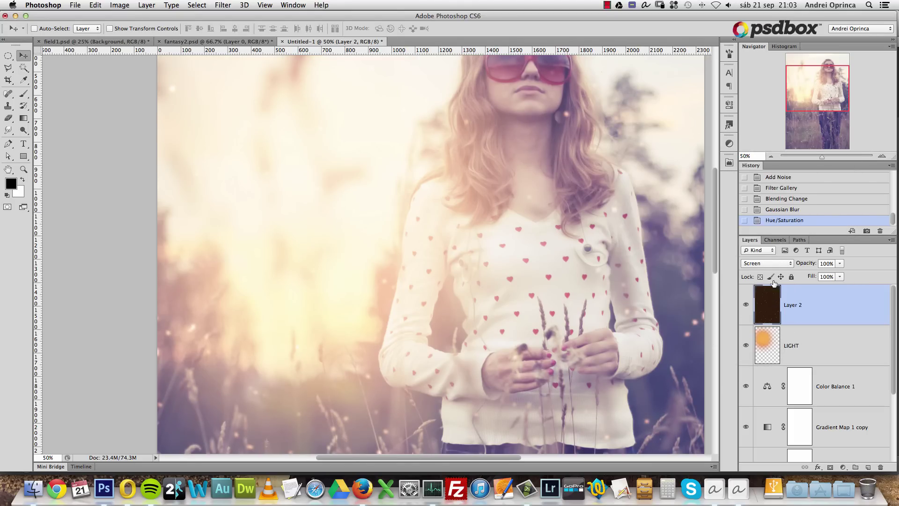
Switch the speckle layer to Normal blending to inspect the tinted texture, and return it to Screen.
{"action": "left_click", "coordinate": [764, 263]}
{"action": "left_click", "coordinate": [756, 197]}
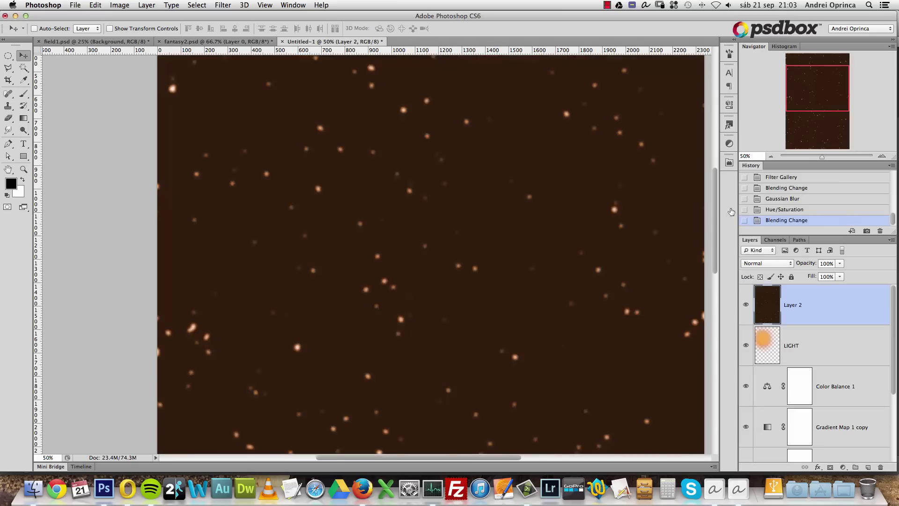
{"action": "left_click", "coordinate": [770, 265]}
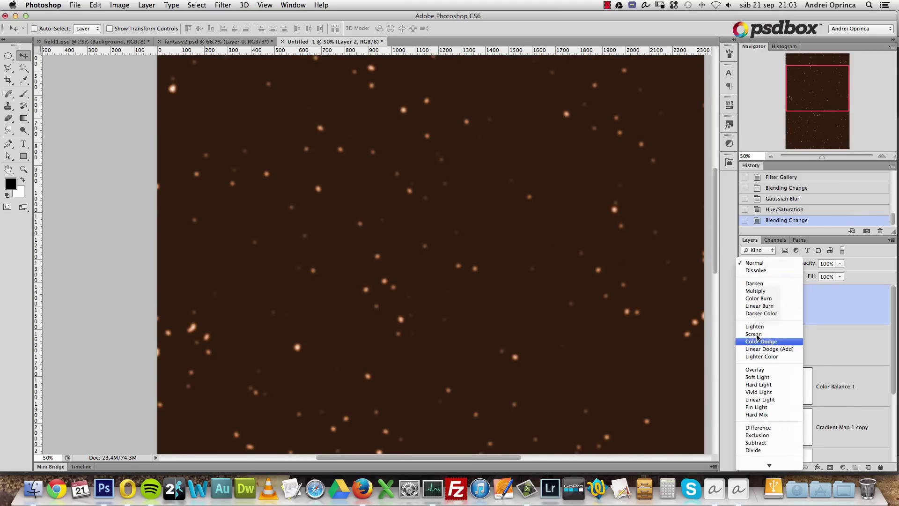
{"action": "left_click", "coordinate": [758, 340]}
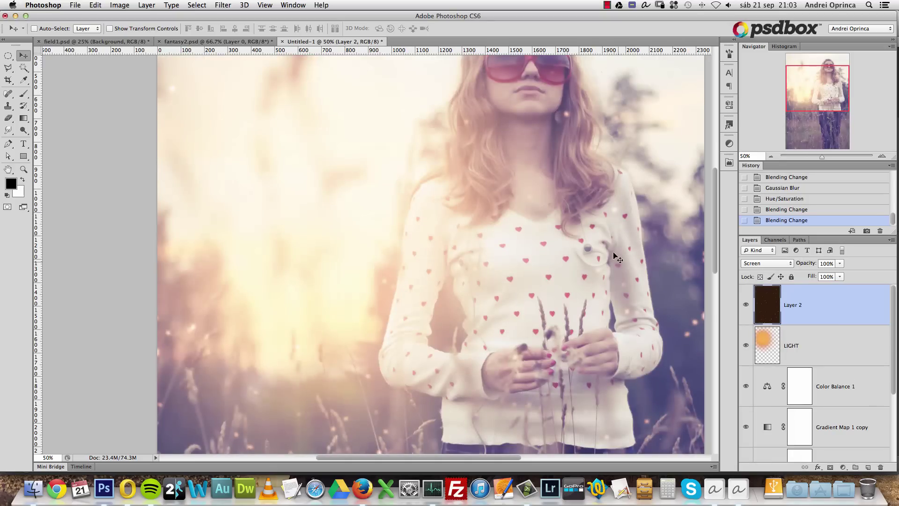
Compare the photo with and without the speckle layer, and reapply the last Gaussian Blur to it twice.
{"action": "left_click", "coordinate": [770, 157]}
{"action": "left_click", "coordinate": [771, 156]}
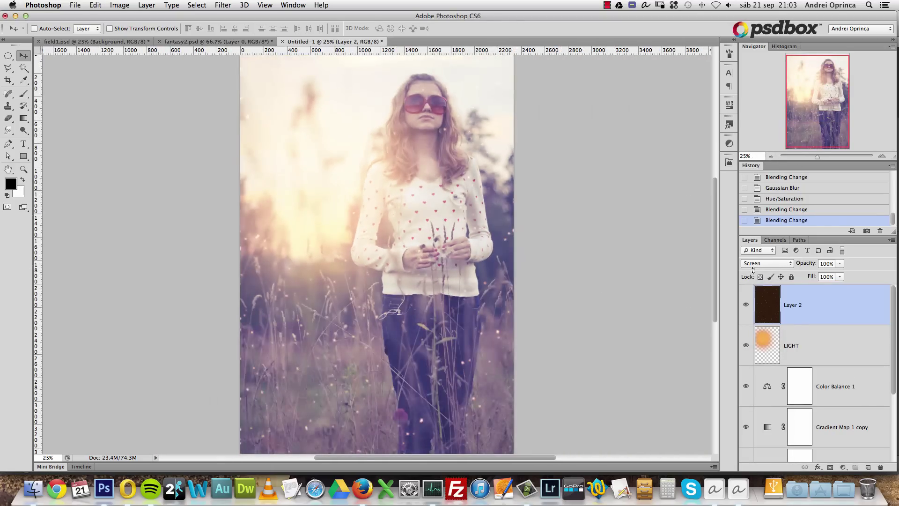
{"action": "left_click", "coordinate": [746, 304]}
{"action": "left_click", "coordinate": [746, 304]}
{"action": "key", "text": "super+f"}
{"action": "key", "text": "super+f"}
{"action": "left_click_drag", "start_coordinate": [539, 273], "coordinate": [518, 263]}
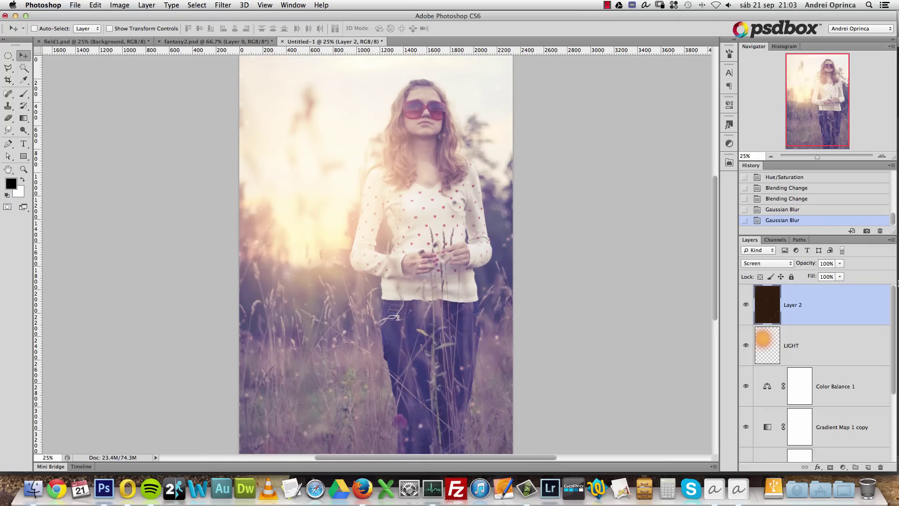
Compare the original photo in Layer 1 with the finished effect by repeatedly hiding and showing all other layers.
{"action": "left_click_drag", "start_coordinate": [894, 316], "coordinate": [895, 411]}
{"action": "left_click", "coordinate": [833, 433]}
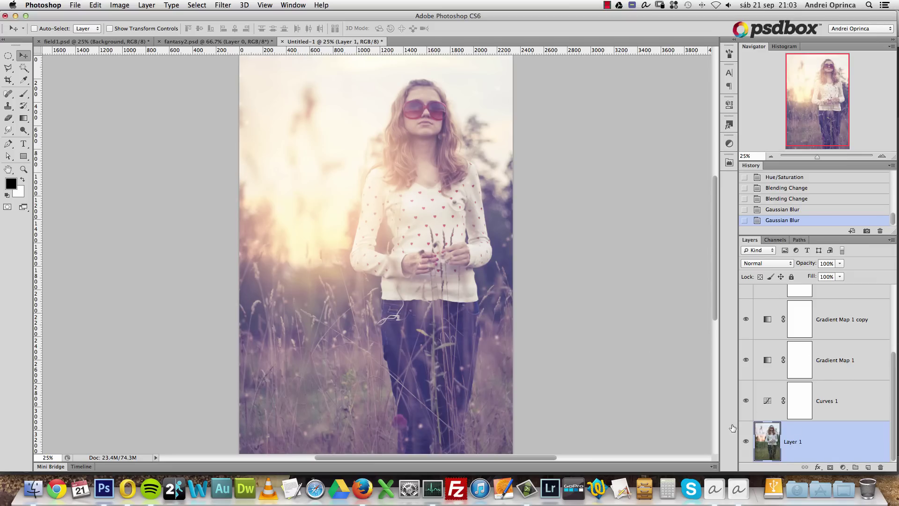
{"action": "left_click", "coordinate": [746, 441], "text": "alt"}
{"action": "left_click", "coordinate": [746, 441], "text": "alt"}
{"action": "left_click", "coordinate": [746, 441], "text": "alt"}
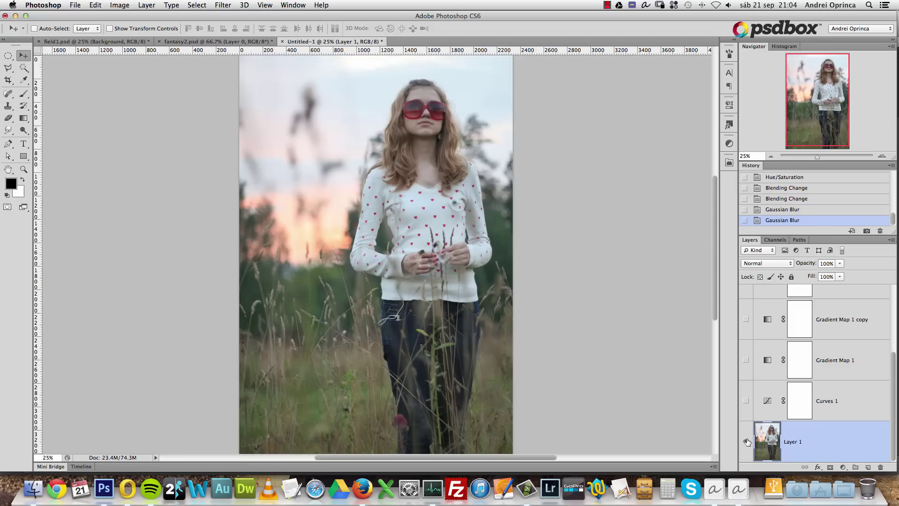
{"action": "left_click", "coordinate": [747, 441], "text": "alt"}
{"action": "left_click", "coordinate": [746, 442], "text": "alt"}
{"action": "left_click", "coordinate": [746, 442], "text": "alt"}
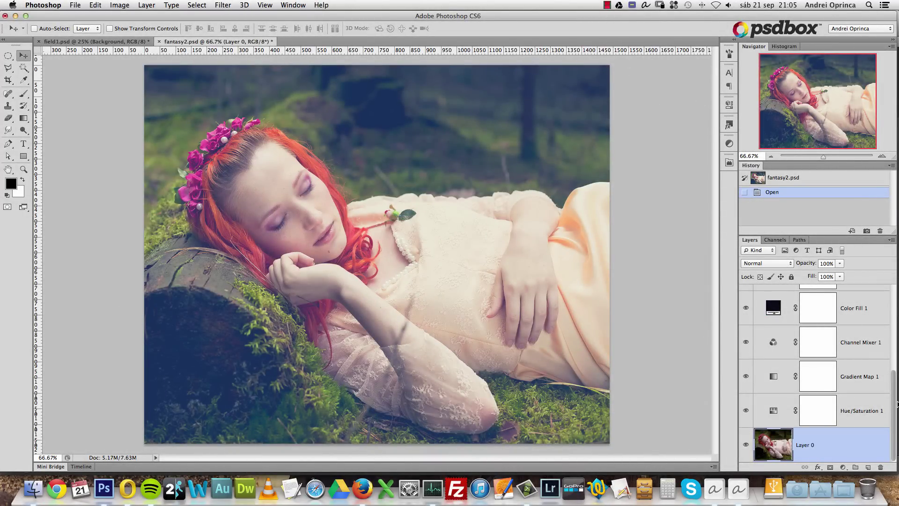
Review the adjustment layers in fantasy2.psd and compare its original photo with the finished effect.
{"action": "scroll", "coordinate": [896, 403], "scroll_direction": "up", "scroll_amount": 5}
{"action": "scroll", "coordinate": [889, 321], "scroll_direction": "down", "scroll_amount": 3}
{"action": "scroll", "coordinate": [894, 389], "scroll_direction": "up", "scroll_amount": 4}
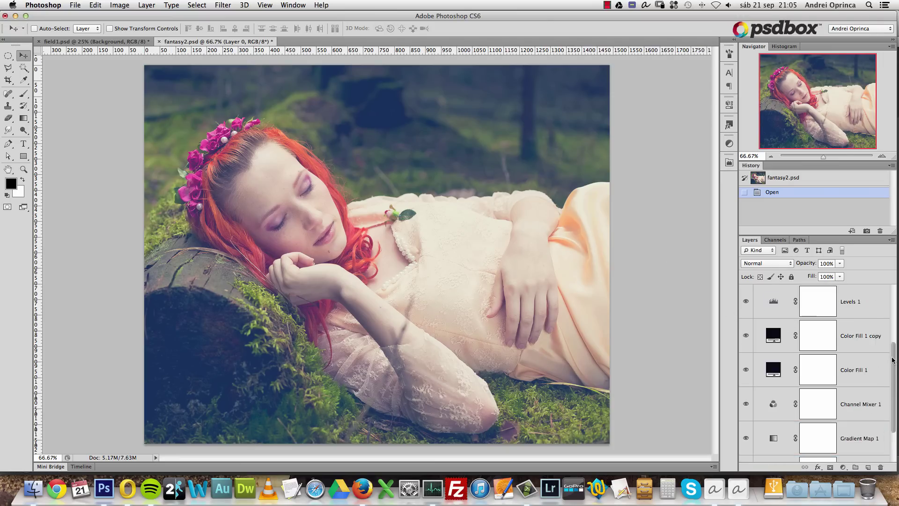
{"action": "scroll", "coordinate": [894, 375], "scroll_direction": "down", "scroll_amount": 4}
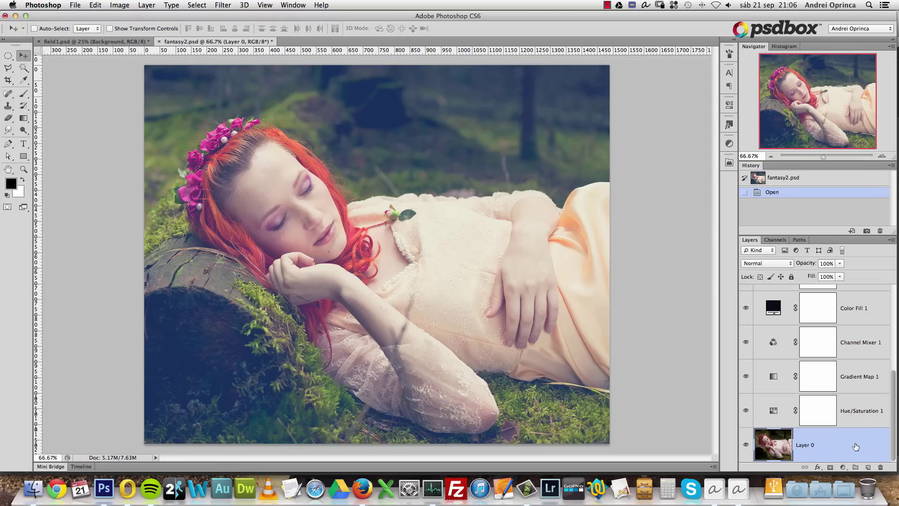
{"action": "left_click", "coordinate": [745, 444], "text": "alt"}
{"action": "left_click", "coordinate": [745, 445], "text": "alt"}
{"action": "left_click", "coordinate": [222, 276], "text": "alt"}
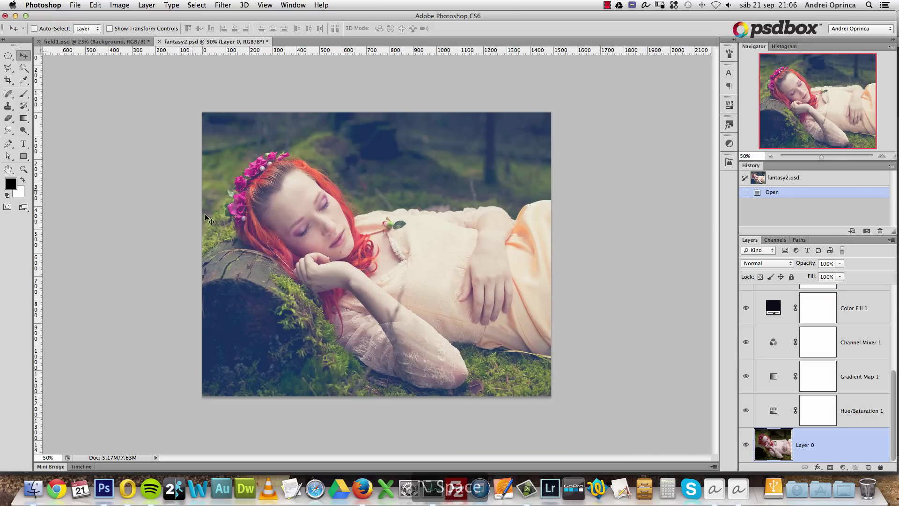
{"action": "left_click", "coordinate": [399, 261], "text": "super"}
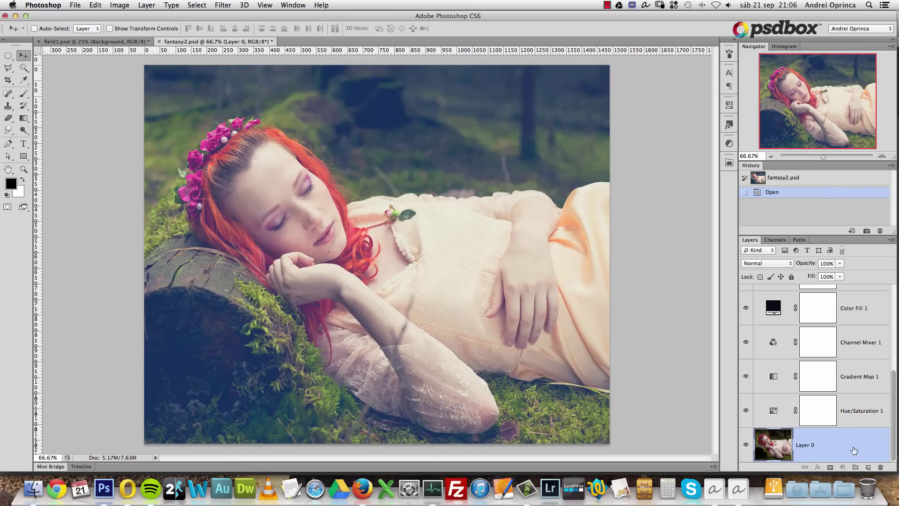
Copy only the original photo from fantasy2.psd into a new document of matching size and delete the white Background layer.
{"action": "left_click", "coordinate": [746, 444], "text": "alt"}
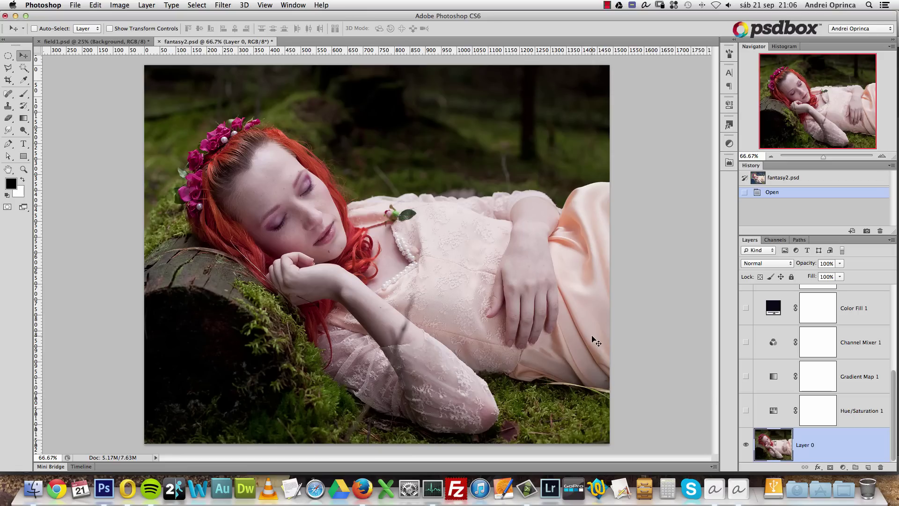
{"action": "key", "text": "super+a"}
{"action": "key", "text": "super+c"}
{"action": "key", "text": "super+n"}
{"action": "key", "text": "Return"}
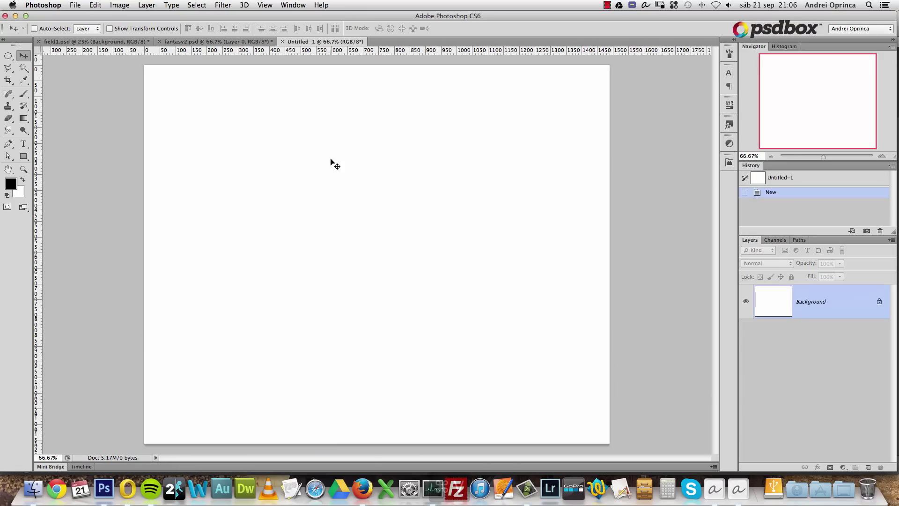
{"action": "key", "text": "super+v"}
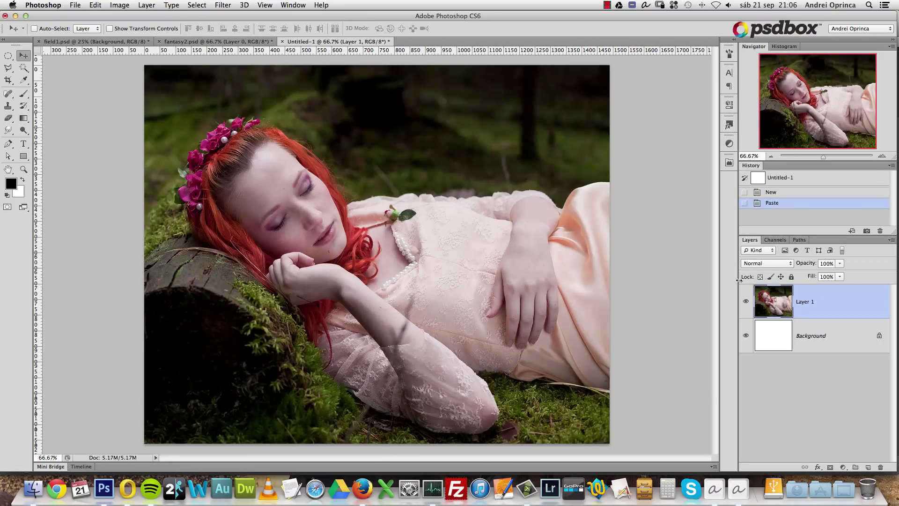
{"action": "left_click_drag", "start_coordinate": [843, 341], "coordinate": [881, 470]}
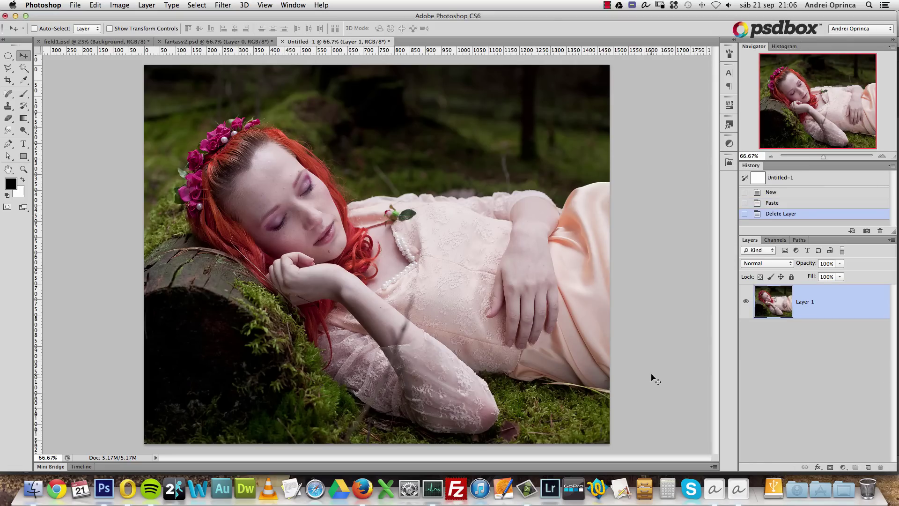
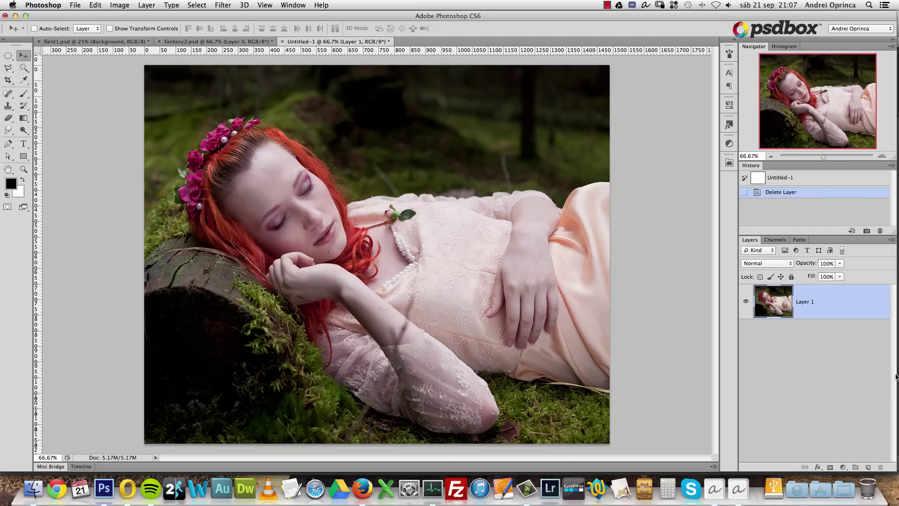
Add a Hue/Saturation adjustment layer above the photo and set its saturation to 24.
{"action": "left_click", "coordinate": [842, 467]}
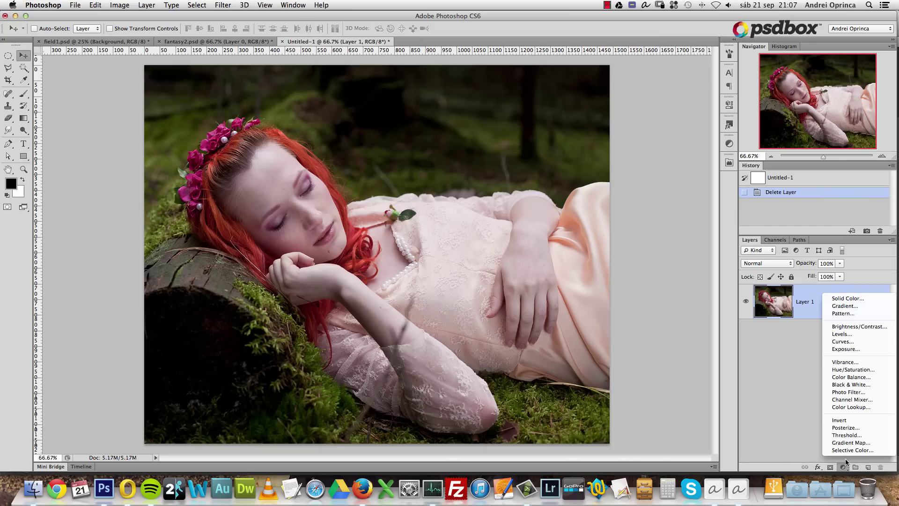
{"action": "left_click", "coordinate": [855, 370]}
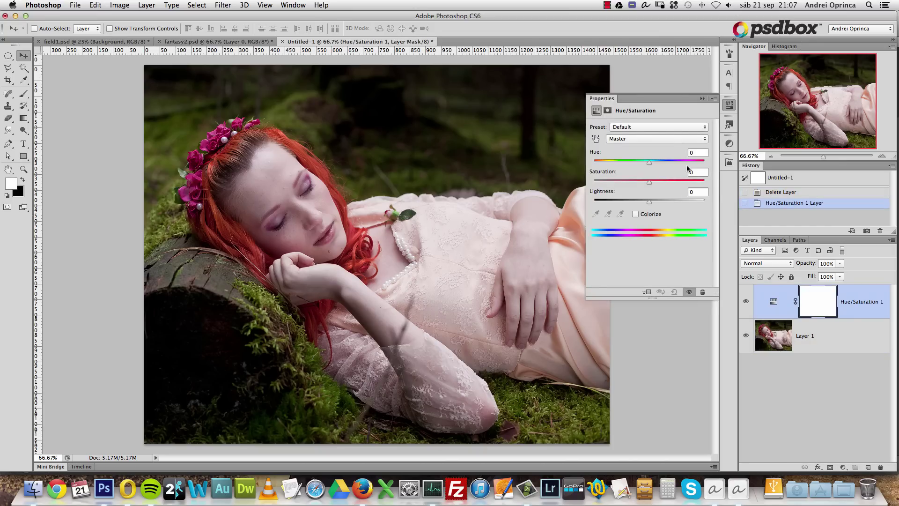
{"action": "type", "text": "24"}
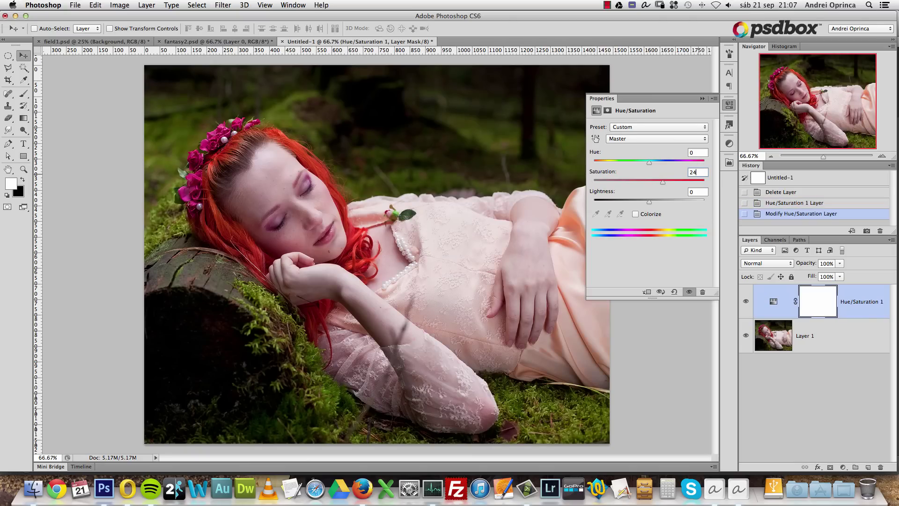
{"action": "left_click", "coordinate": [702, 99]}
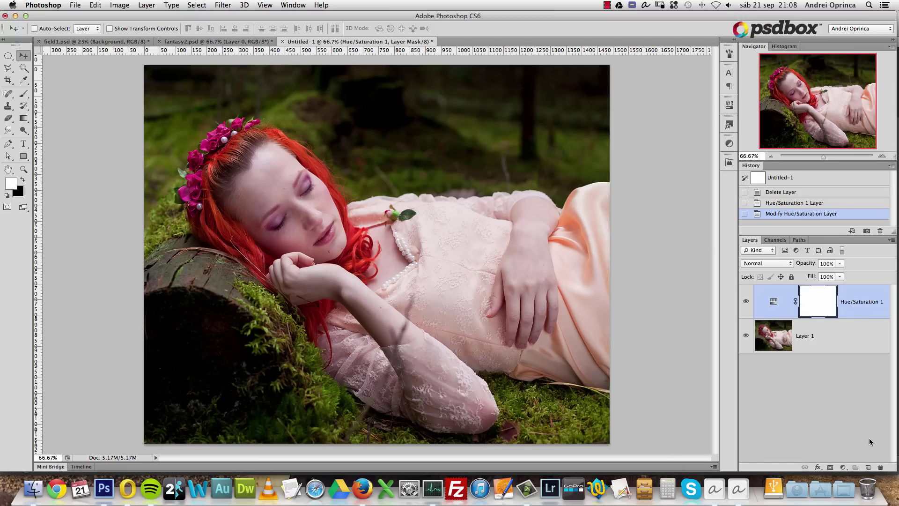
Add a Gradient Map adjustment layer and set the gradient's dark stop to the blue #105387.
{"action": "left_click", "coordinate": [842, 467]}
{"action": "left_click", "coordinate": [849, 457]}
{"action": "left_click", "coordinate": [618, 131]}
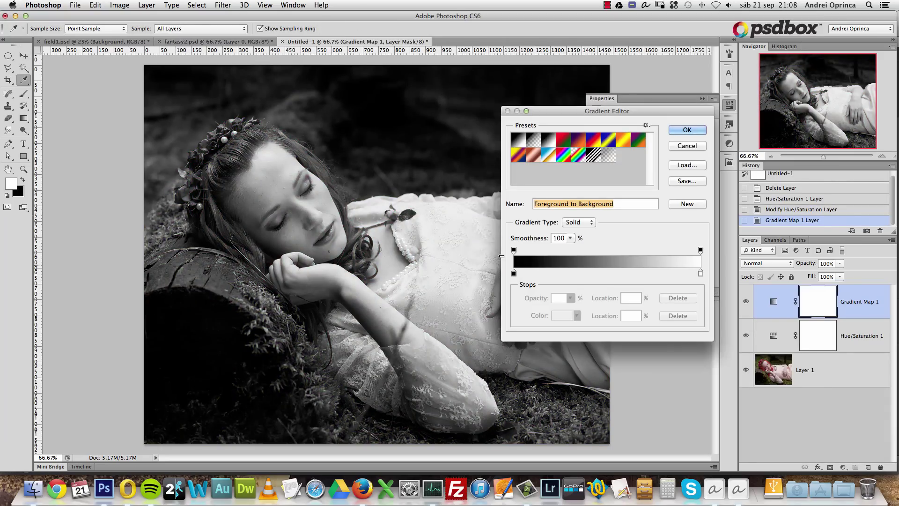
{"action": "left_click", "coordinate": [513, 274]}
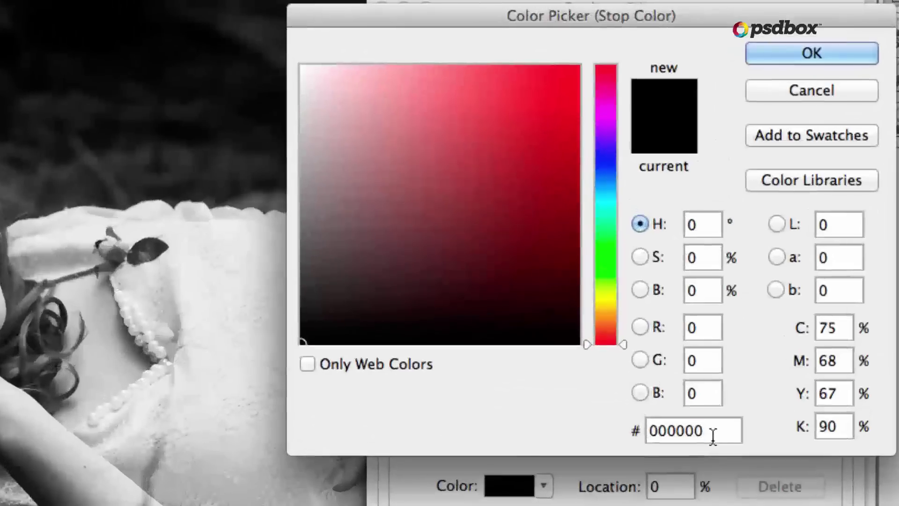
{"action": "double_click", "coordinate": [653, 297]}
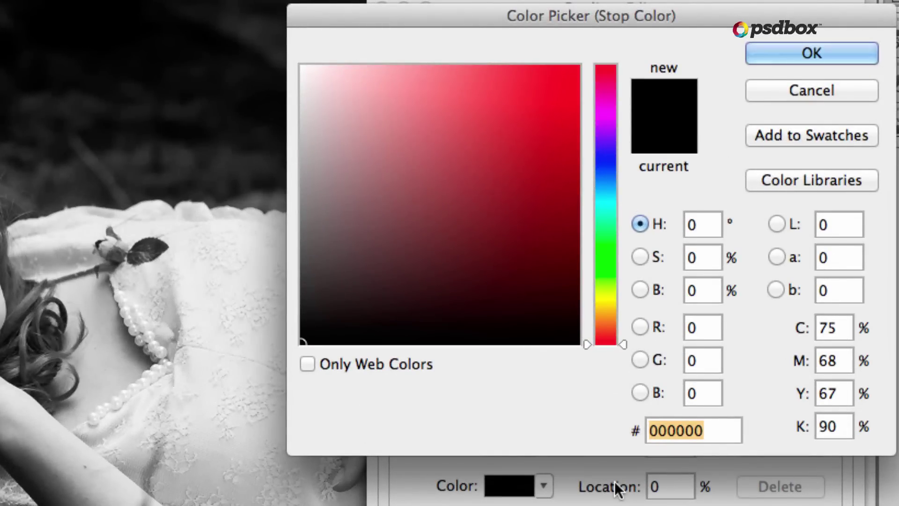
{"action": "type", "text": "1053"}
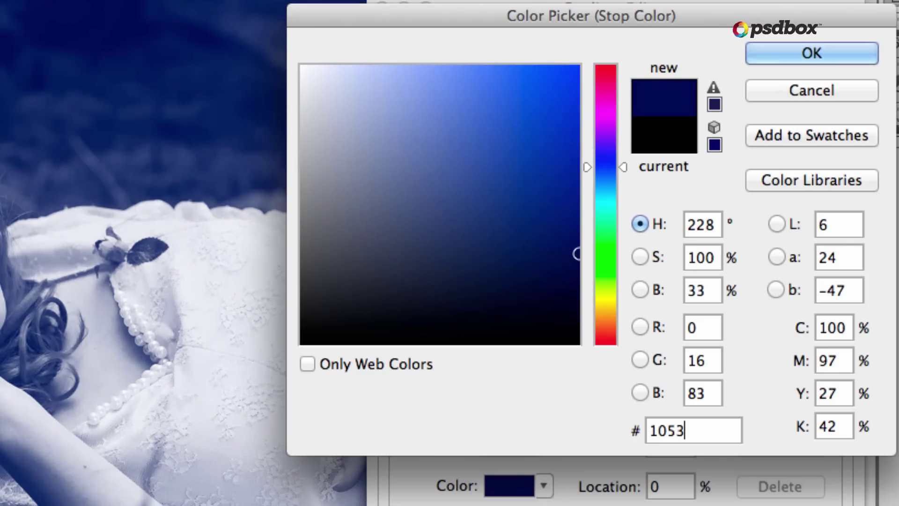
{"action": "type", "text": "87"}
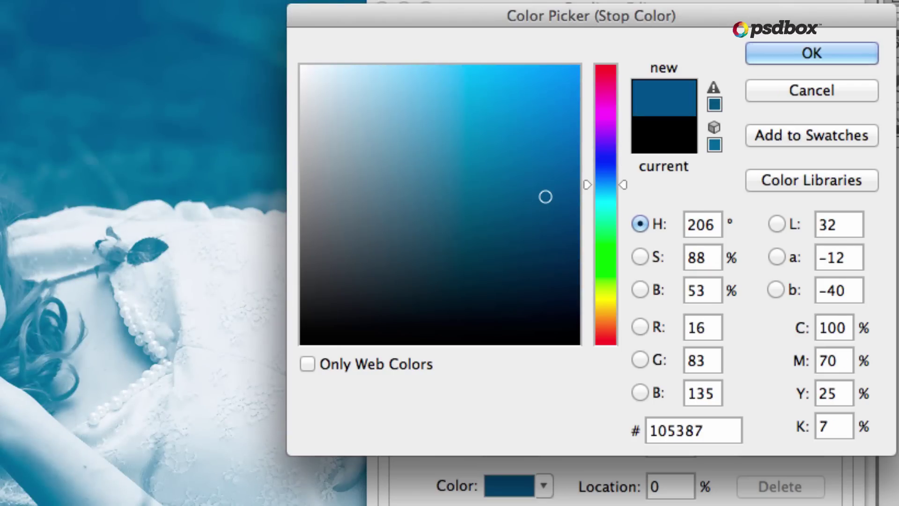
{"action": "left_click", "coordinate": [818, 57]}
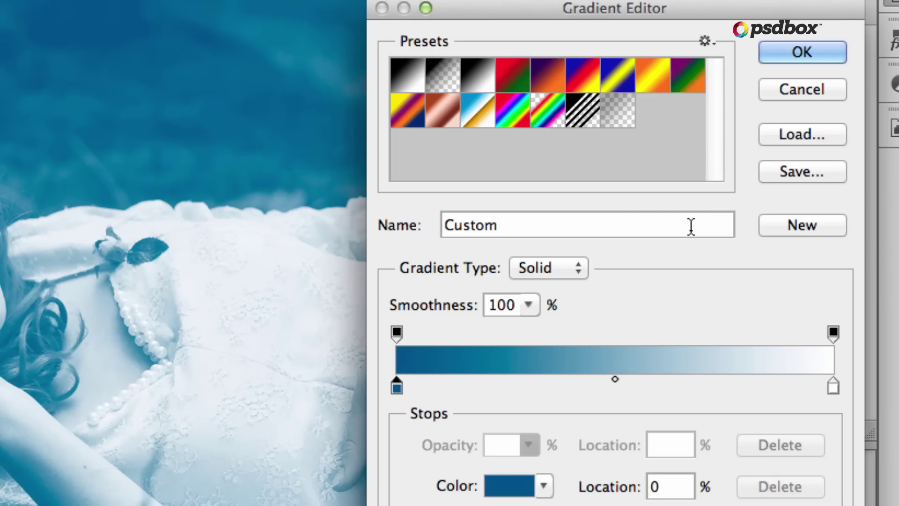
Set the gradient's light stop to the pale yellow #EBDD8E and accept the gradient.
{"action": "double_click", "coordinate": [834, 386]}
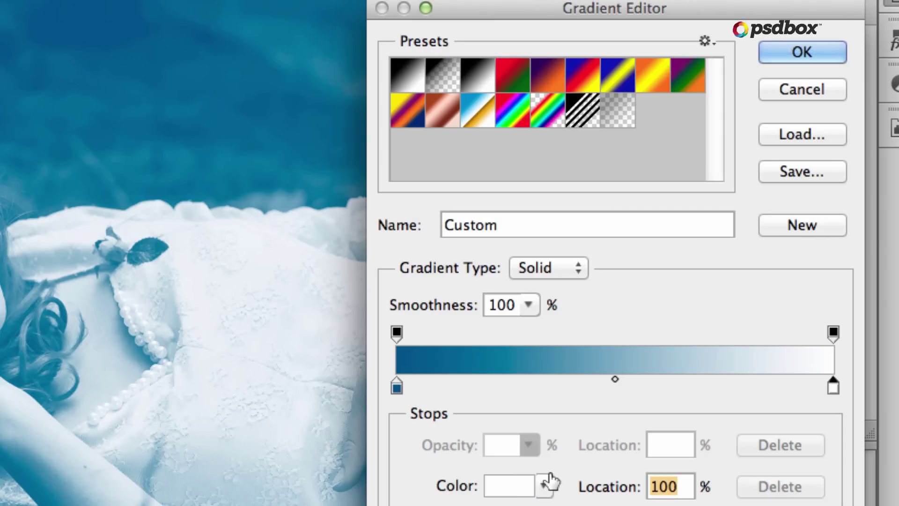
{"action": "left_click_drag", "start_coordinate": [696, 429], "coordinate": [649, 430]}
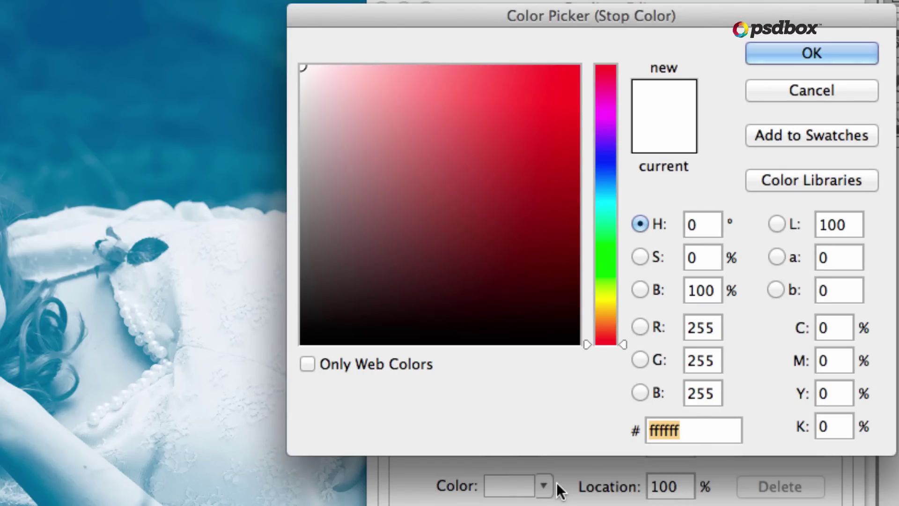
{"action": "type", "text": "e"}
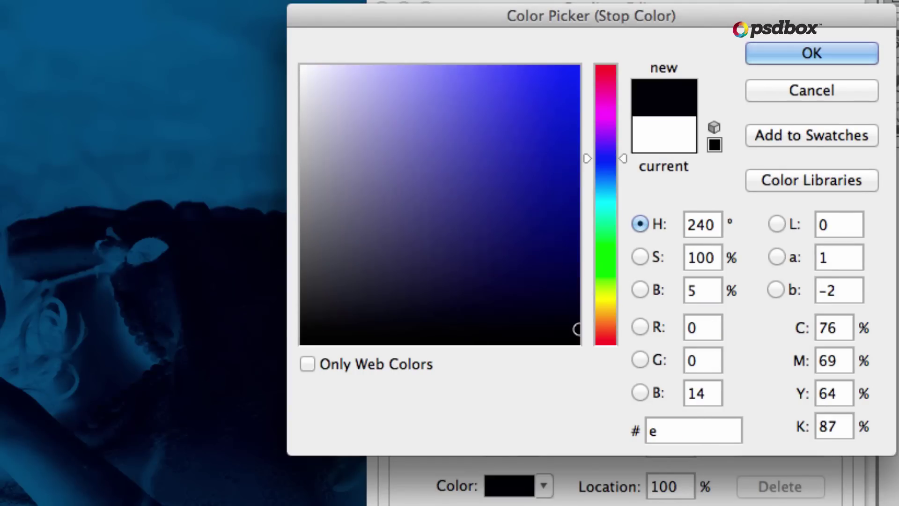
{"action": "key", "text": "BackSpace"}
{"action": "type", "text": "E"}
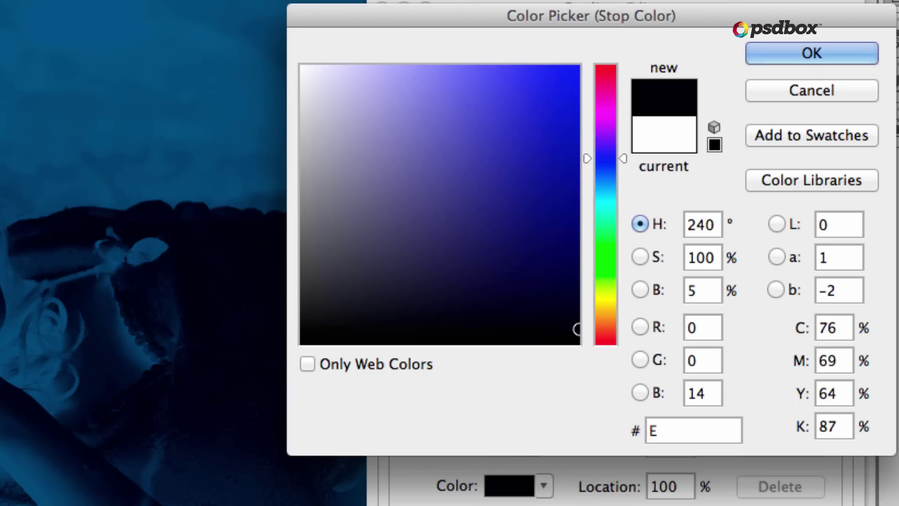
{"action": "type", "text": "BDD8E"}
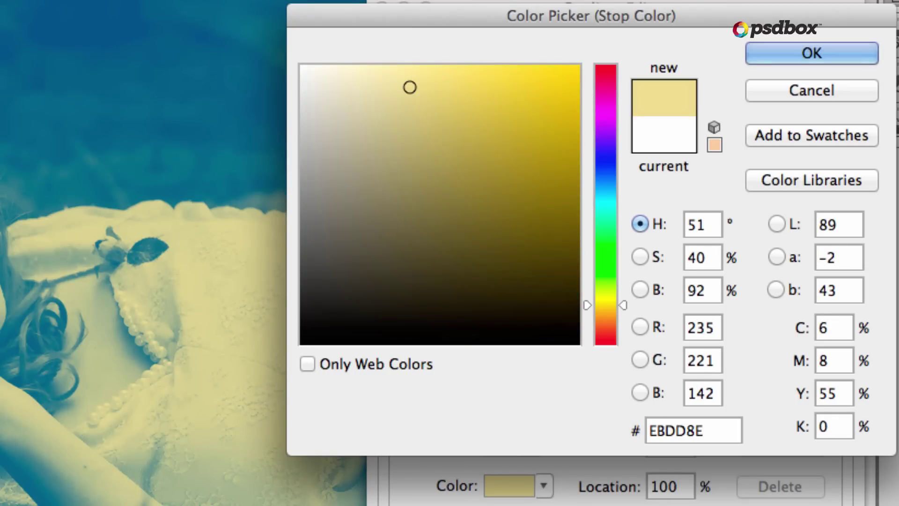
{"action": "left_click", "coordinate": [800, 53]}
{"action": "left_click", "coordinate": [799, 53]}
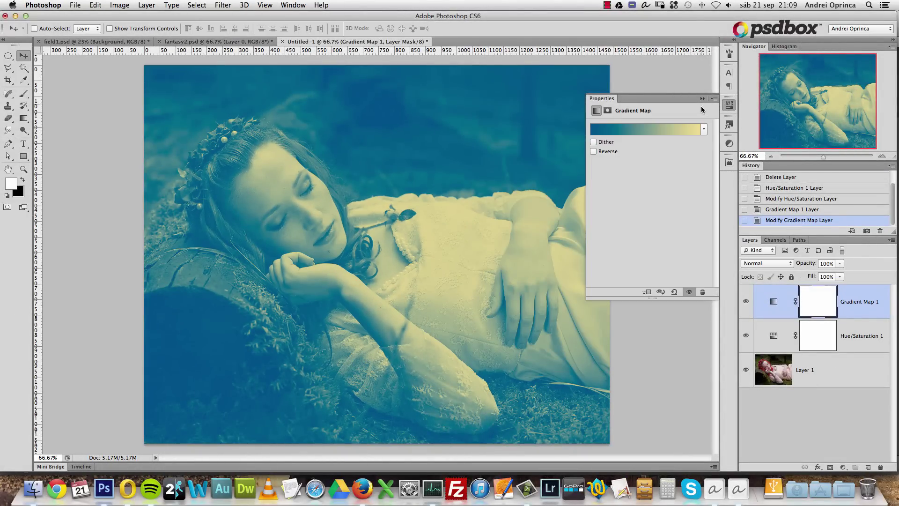
{"action": "left_click", "coordinate": [702, 99]}
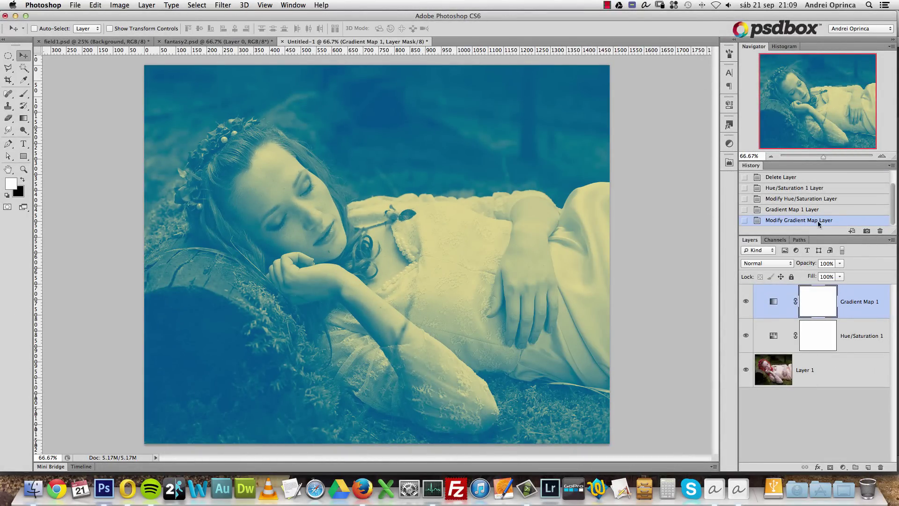
Set the Gradient Map layer's blend mode to Screen and compare the photo with and without the layer.
{"action": "left_click", "coordinate": [763, 265]}
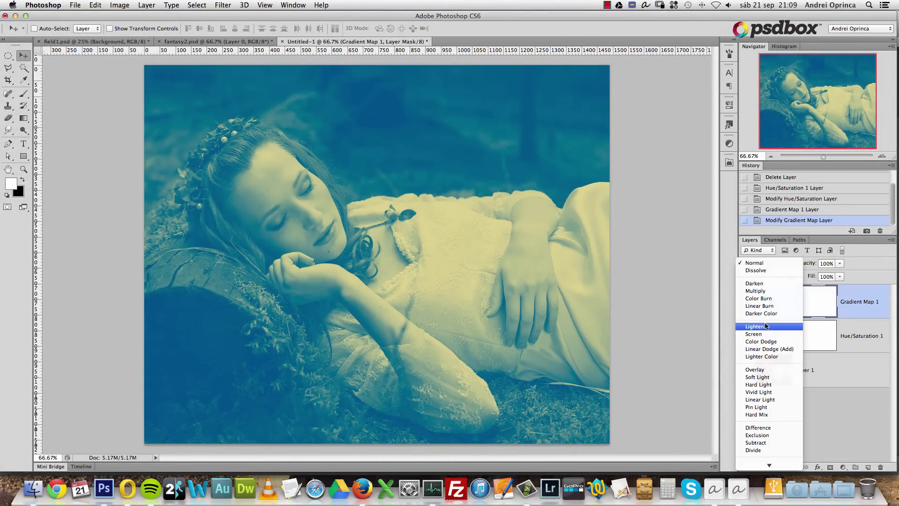
{"action": "left_click", "coordinate": [758, 335]}
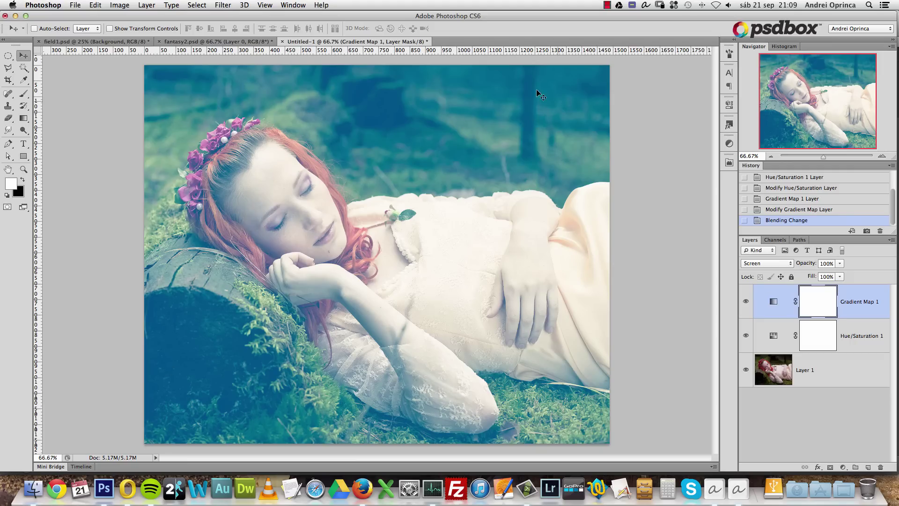
{"action": "left_click", "coordinate": [746, 302]}
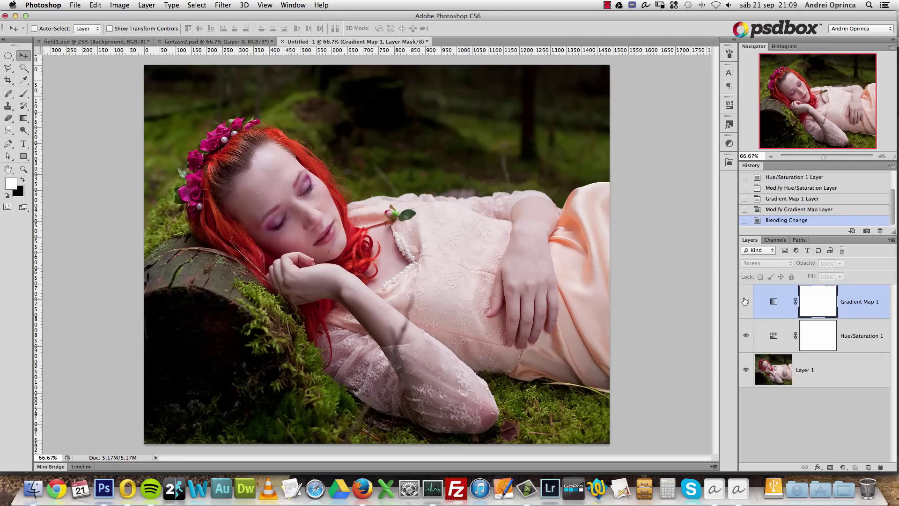
{"action": "left_click", "coordinate": [746, 302]}
{"action": "left_click", "coordinate": [746, 301]}
{"action": "left_click", "coordinate": [746, 303]}
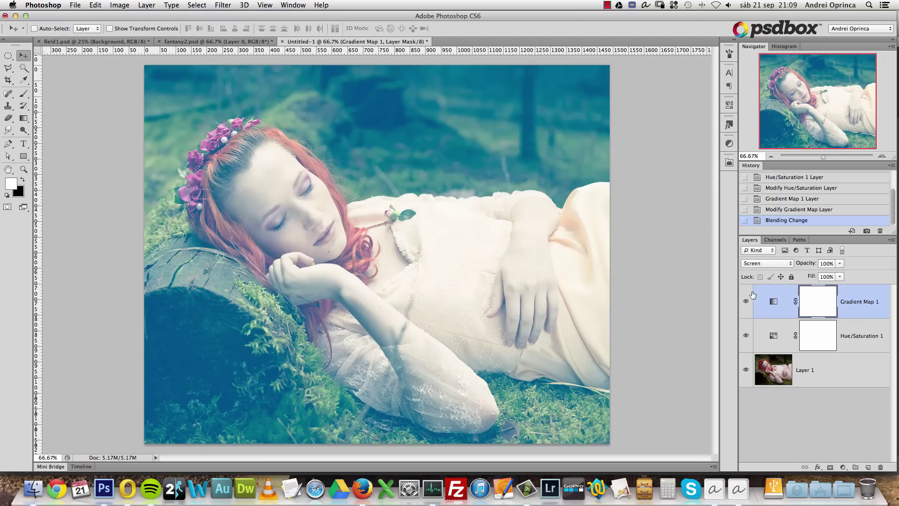
Lower the Gradient Map layer's opacity to 30% and compare the photo with and without the layer.
{"action": "left_click", "coordinate": [828, 263]}
{"action": "type", "text": "30"}
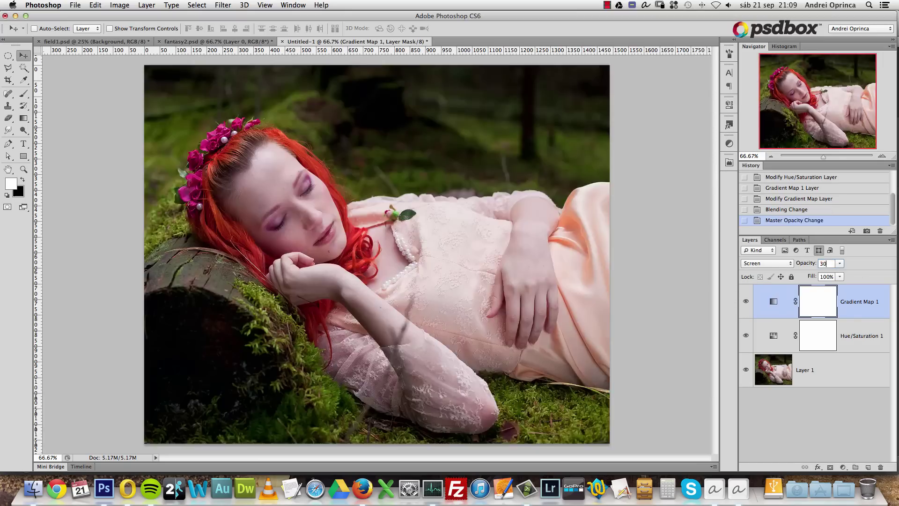
{"action": "key", "text": "Return"}
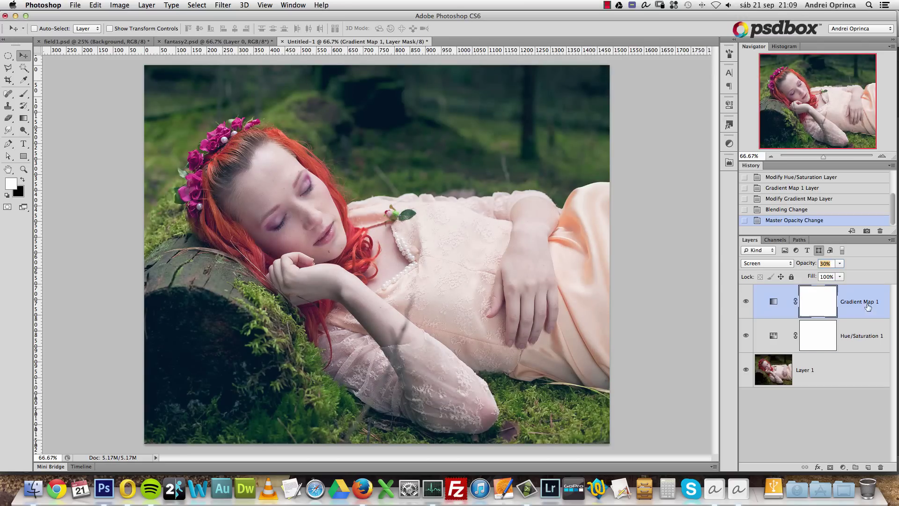
{"action": "left_click", "coordinate": [746, 300]}
{"action": "left_click", "coordinate": [747, 302]}
{"action": "left_click", "coordinate": [746, 303]}
{"action": "left_click", "coordinate": [745, 305]}
Set up a soft black brush of 174 px with 0% hardness, 32% opacity and 35% flow.
{"action": "left_click", "coordinate": [24, 93]}
{"action": "left_click", "coordinate": [22, 179]}
{"action": "right_click", "coordinate": [466, 233]}
{"action": "left_click_drag", "start_coordinate": [515, 253], "coordinate": [537, 254]}
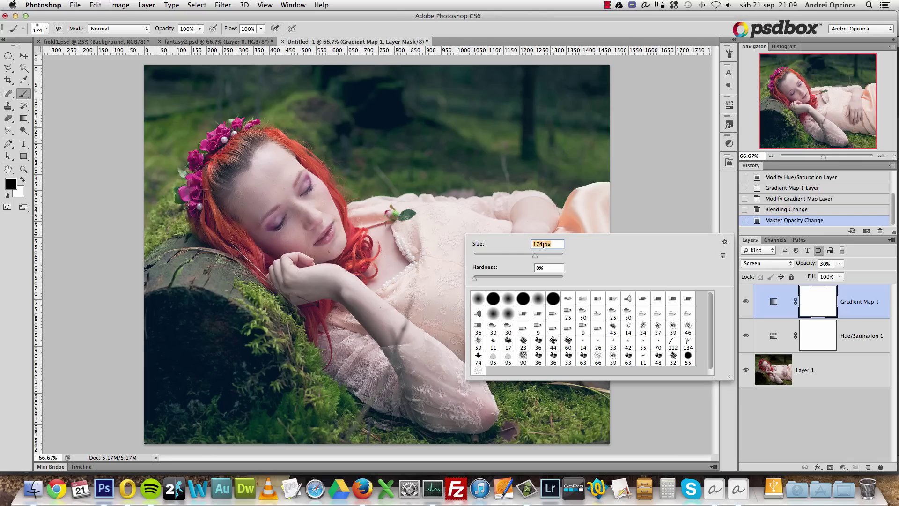
{"action": "left_click", "coordinate": [198, 28]}
{"action": "left_click_drag", "start_coordinate": [200, 39], "coordinate": [169, 40]}
{"action": "left_click", "coordinate": [261, 28]}
{"action": "left_click_drag", "start_coordinate": [262, 38], "coordinate": [236, 42]}
Try painting black over the dress on the Gradient Map's mask, and refill the mask with white.
{"action": "mouse_move", "coordinate": [442, 245]}
{"action": "left_mouse_down"}
{"action": "mouse_move", "coordinate": [414, 236]}
{"action": "mouse_move", "coordinate": [445, 220]}
{"action": "left_mouse_up"}
{"action": "left_click_drag", "start_coordinate": [468, 250], "coordinate": [445, 258]}
{"action": "left_click_drag", "start_coordinate": [446, 259], "coordinate": [481, 263]}
{"action": "left_click_drag", "start_coordinate": [584, 286], "coordinate": [594, 317]}
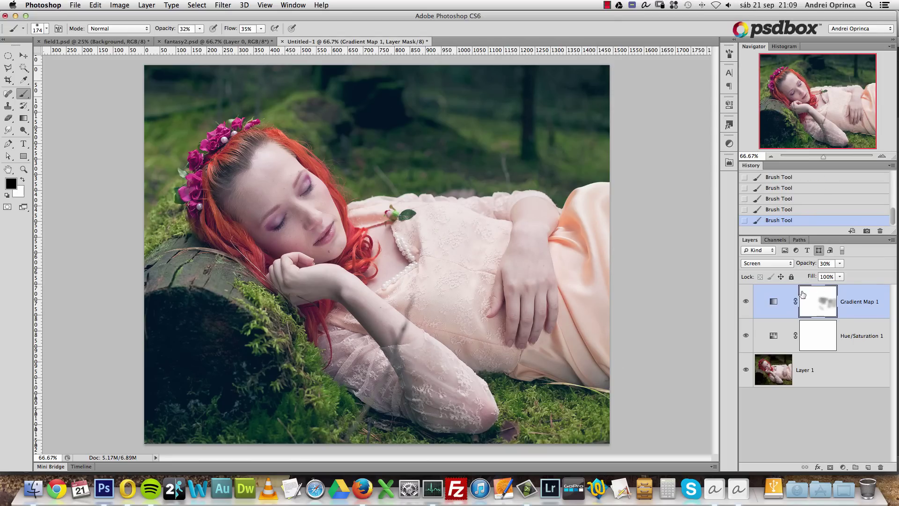
{"action": "key", "text": "x"}
{"action": "key", "text": "alt+BackSpace"}
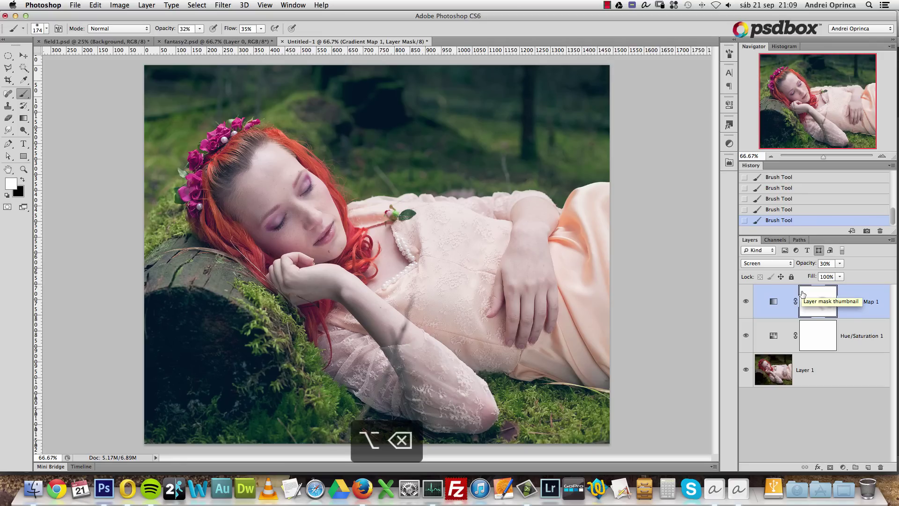
Add a monochrome Channel Mixer adjustment layer above the Gradient Map and set its blend mode to Screen.
{"action": "left_click", "coordinate": [773, 301]}
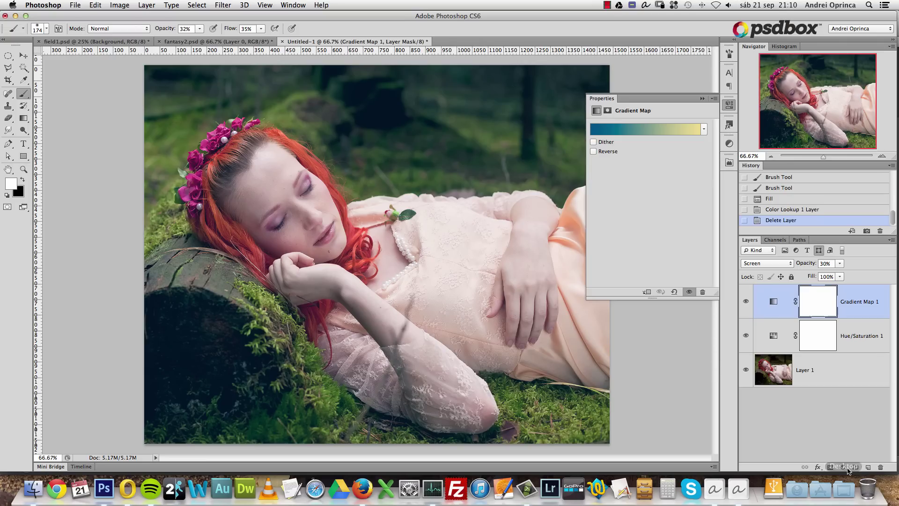
{"action": "left_click", "coordinate": [838, 457]}
{"action": "left_click", "coordinate": [842, 467]}
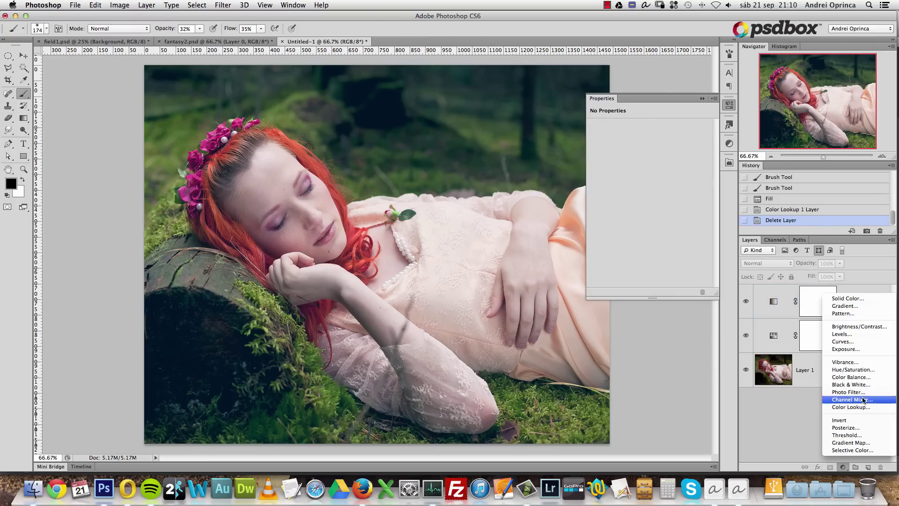
{"action": "left_click", "coordinate": [852, 399]}
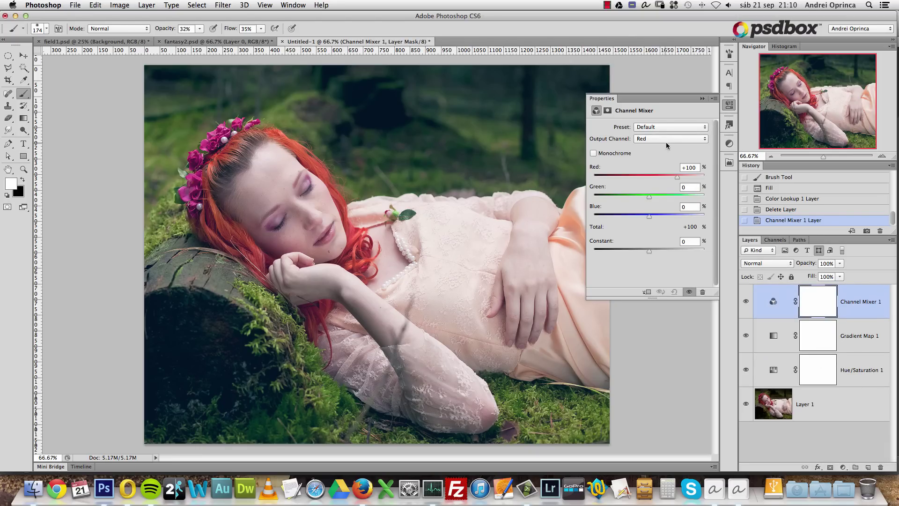
{"action": "left_click", "coordinate": [594, 153]}
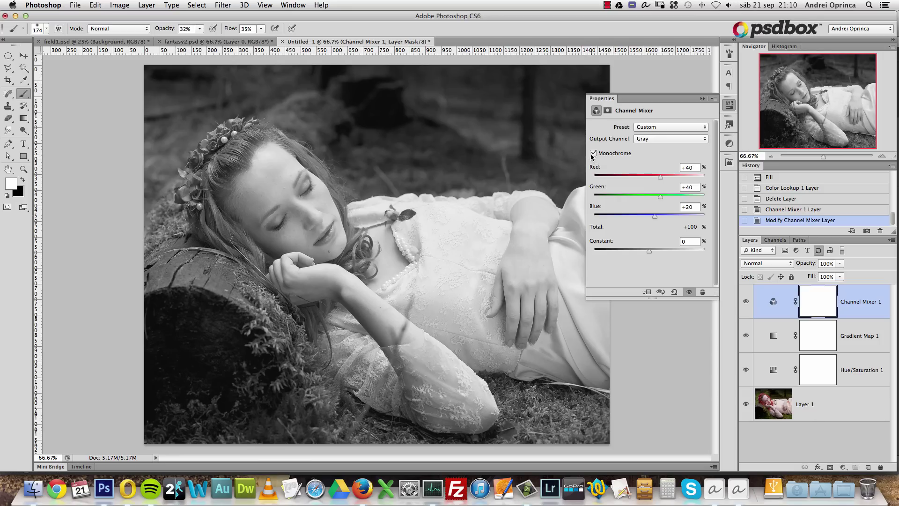
{"action": "left_click", "coordinate": [766, 265]}
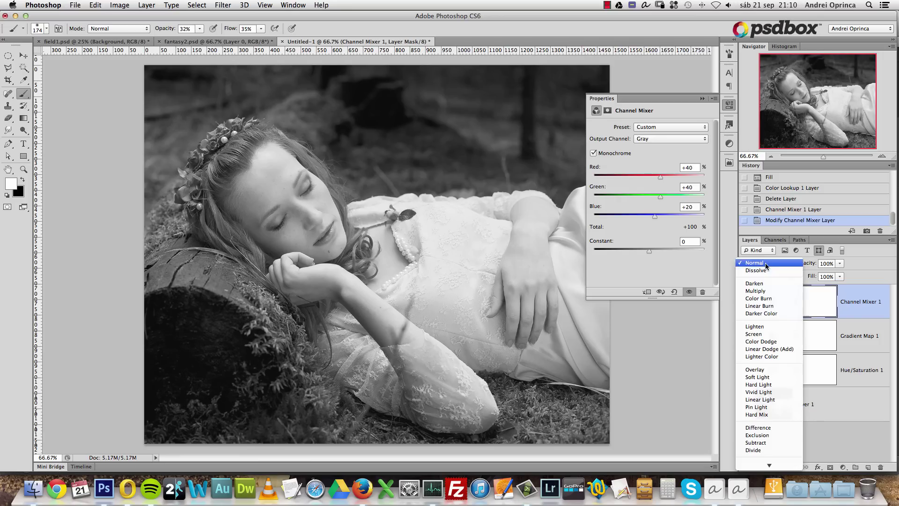
{"action": "left_click", "coordinate": [759, 343]}
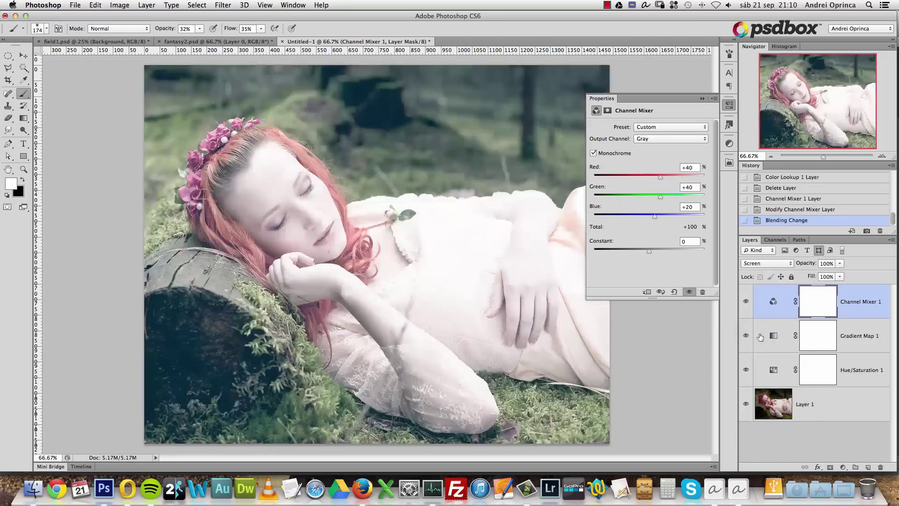
Set the Channel Mixer's gray output to Red -37%, Green -39% and Blue -15%.
{"action": "left_click_drag", "start_coordinate": [661, 198], "coordinate": [658, 216]}
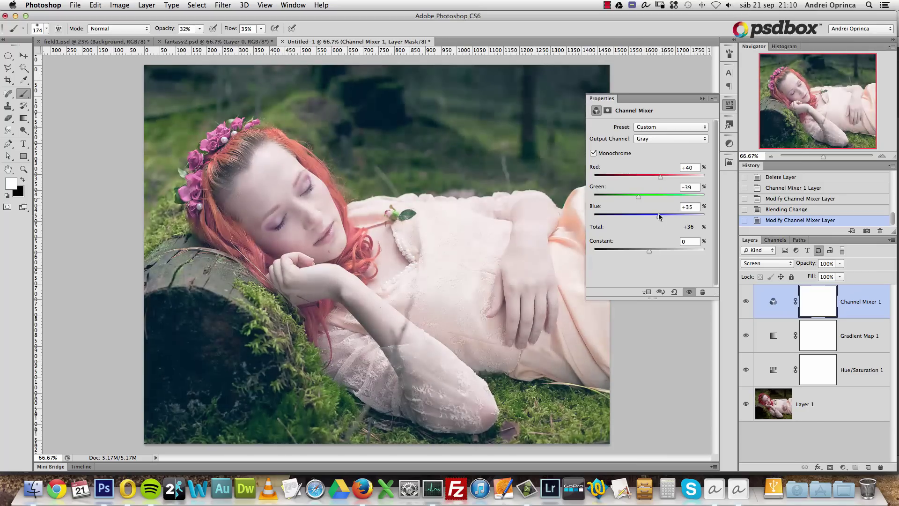
{"action": "left_click_drag", "start_coordinate": [662, 180], "coordinate": [659, 183]}
{"action": "left_click_drag", "start_coordinate": [659, 215], "coordinate": [640, 221]}
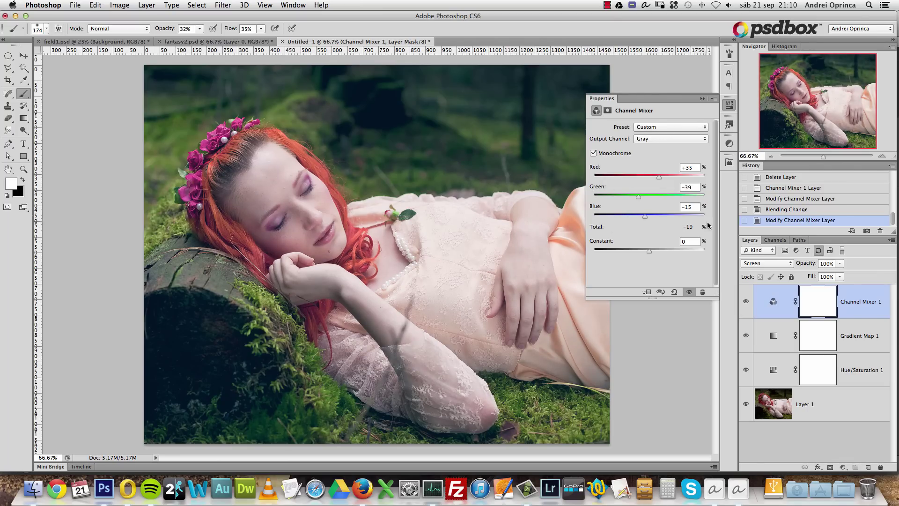
{"action": "left_click_drag", "start_coordinate": [659, 181], "coordinate": [638, 183]}
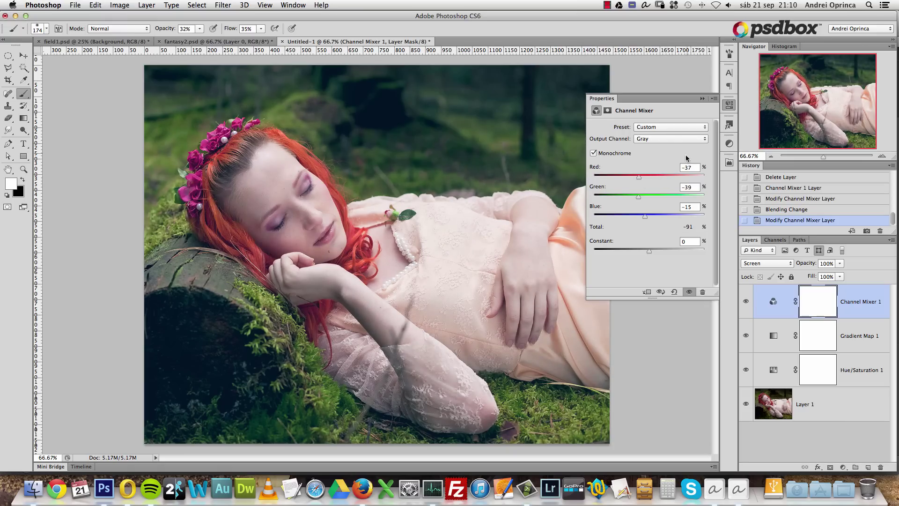
Set the Channel Mixer layer's blend mode to Normal and its gray output to Red +12%, Green +49% and Blue +27%.
{"action": "left_click", "coordinate": [701, 99]}
{"action": "left_click", "coordinate": [769, 266]}
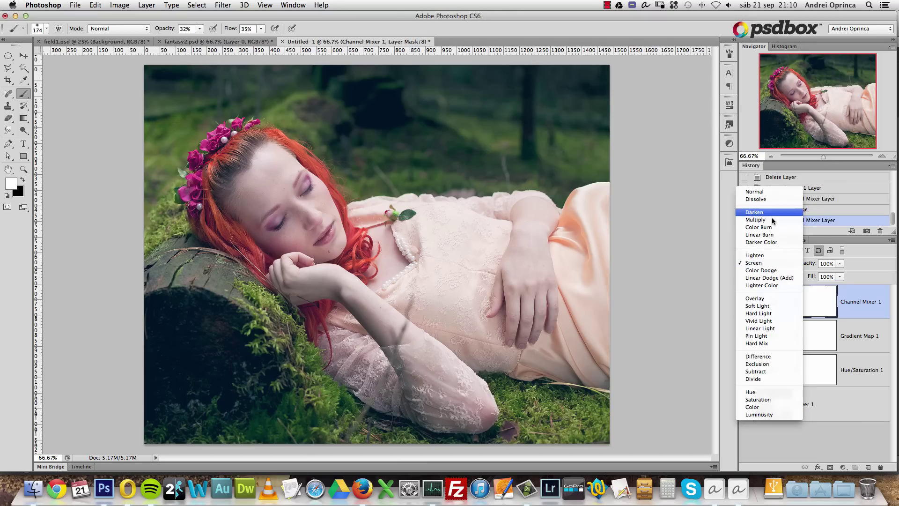
{"action": "left_click", "coordinate": [766, 195]}
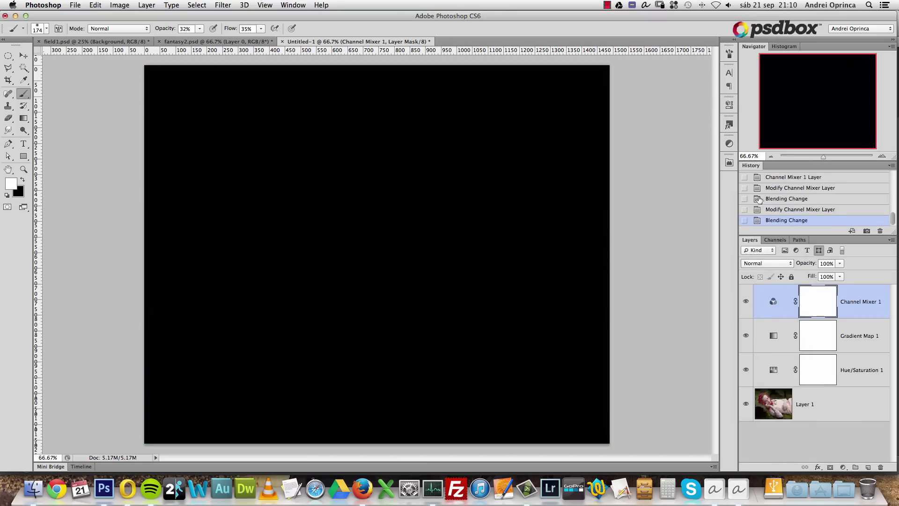
{"action": "double_click", "coordinate": [774, 301]}
{"action": "left_click_drag", "start_coordinate": [647, 196], "coordinate": [653, 175]}
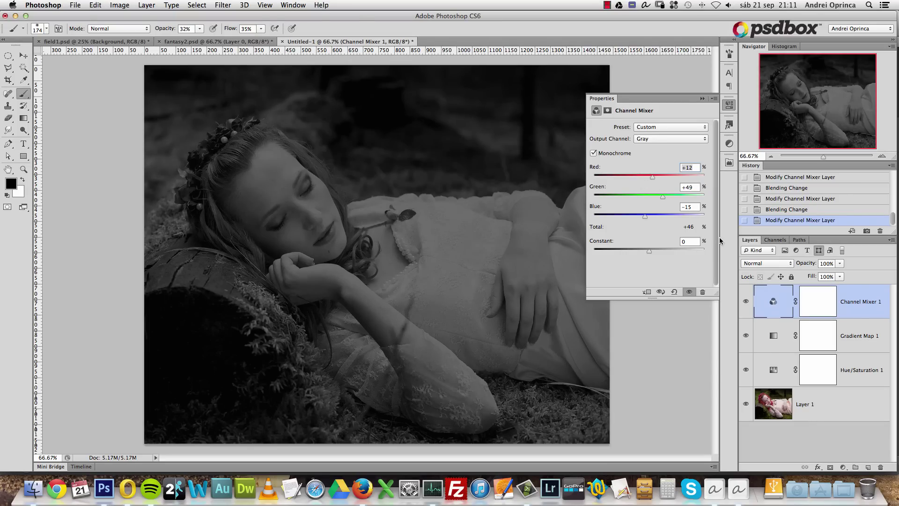
{"action": "mouse_move", "coordinate": [646, 217]}
{"action": "left_mouse_down"}
{"action": "mouse_move", "coordinate": [665, 216]}
{"action": "mouse_move", "coordinate": [656, 215]}
{"action": "left_mouse_up"}
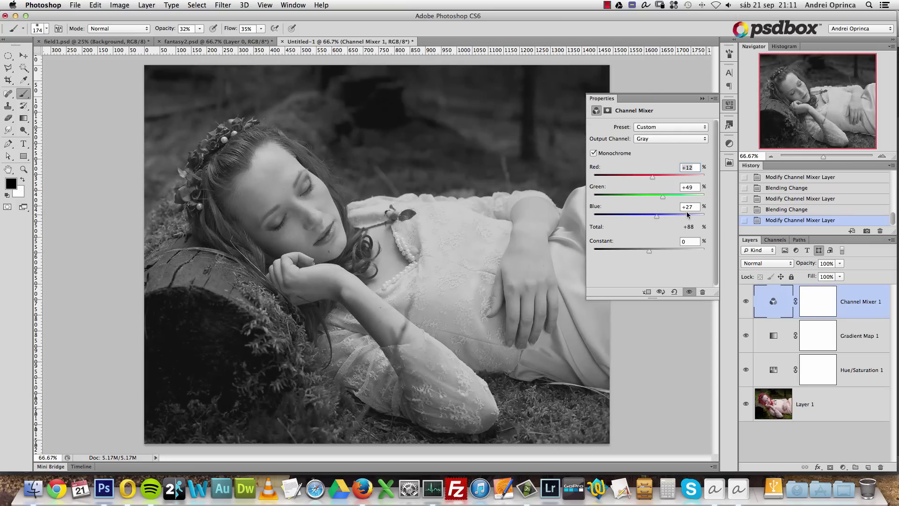
Set the Channel Mixer layer's blend mode back to Screen and lower its Green value to +13%.
{"action": "left_click", "coordinate": [761, 262]}
{"action": "left_click", "coordinate": [770, 334]}
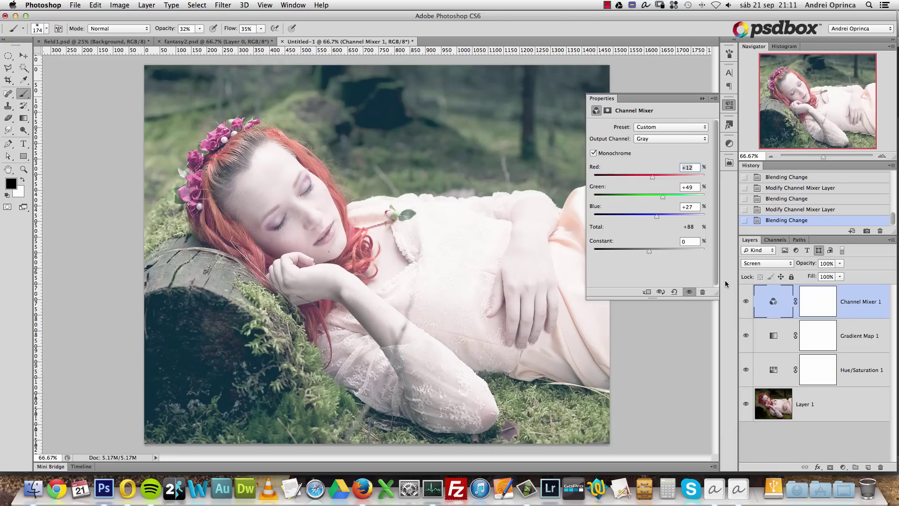
{"action": "mouse_move", "coordinate": [663, 196]}
{"action": "left_mouse_down"}
{"action": "mouse_move", "coordinate": [636, 199]}
{"action": "mouse_move", "coordinate": [653, 201]}
{"action": "left_mouse_up"}
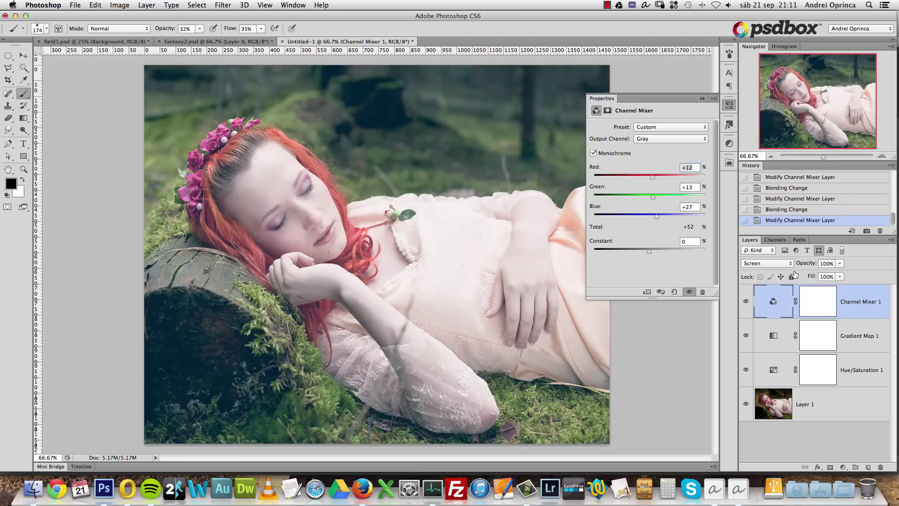
Delete the Channel Mixer adjustment layer.
{"action": "left_click_drag", "start_coordinate": [880, 307], "coordinate": [880, 467]}
{"action": "left_click", "coordinate": [702, 99]}
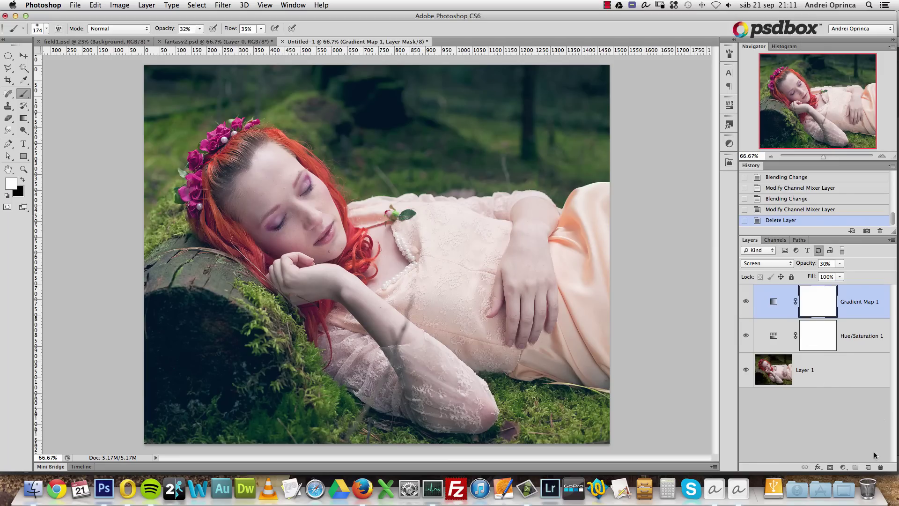
Add a Solid Color fill layer of #14111d above the Gradient Map and set its blend mode to Exclusion.
{"action": "left_click", "coordinate": [842, 466]}
{"action": "left_click", "coordinate": [849, 302]}
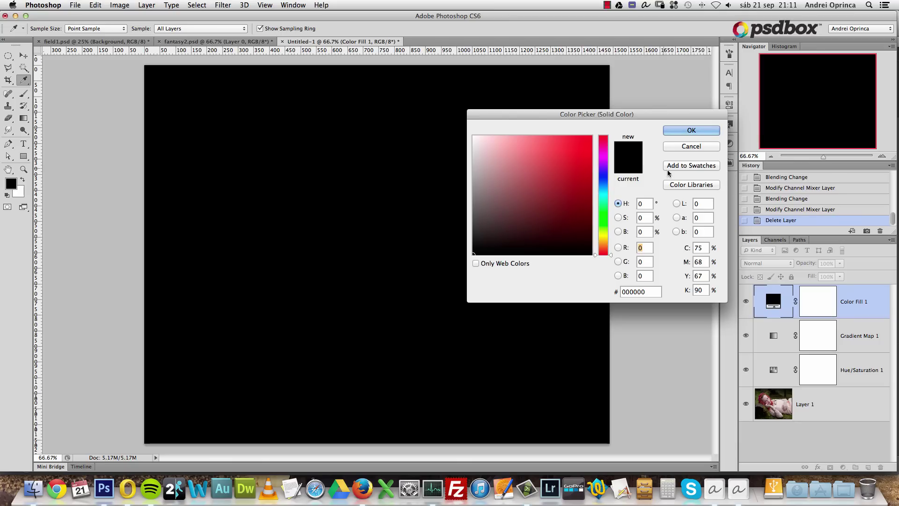
{"action": "left_click", "coordinate": [641, 291]}
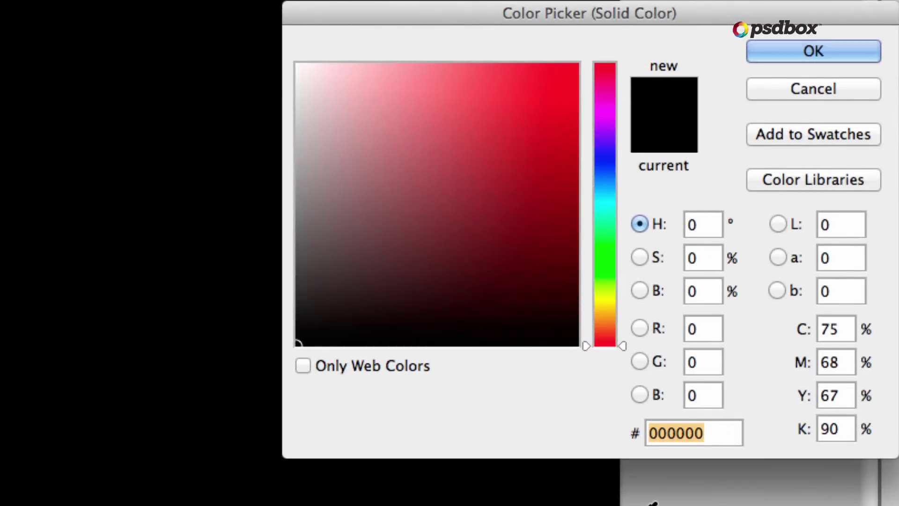
{"action": "type", "text": "14111"}
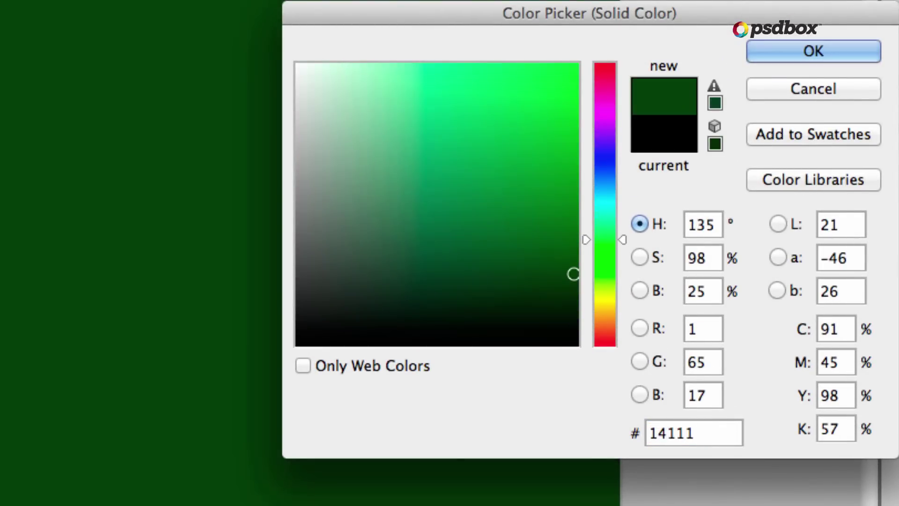
{"action": "type", "text": "d"}
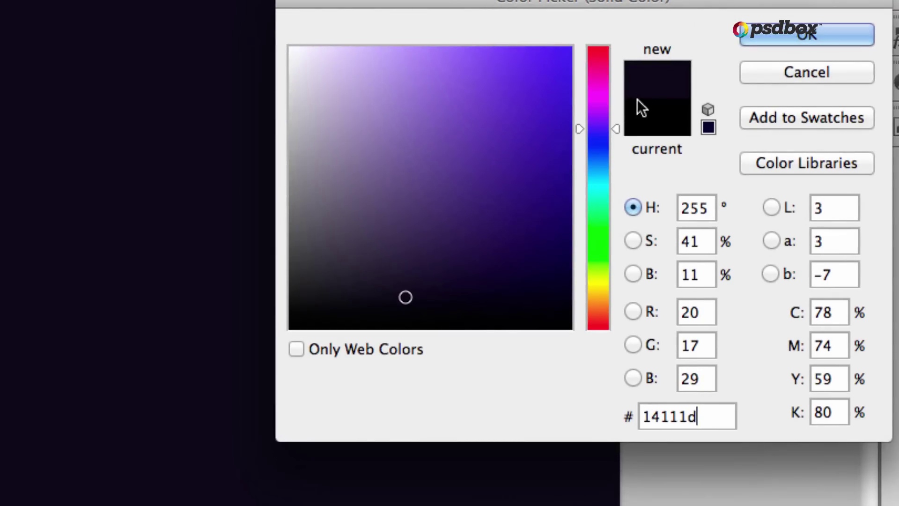
{"action": "left_click", "coordinate": [806, 38]}
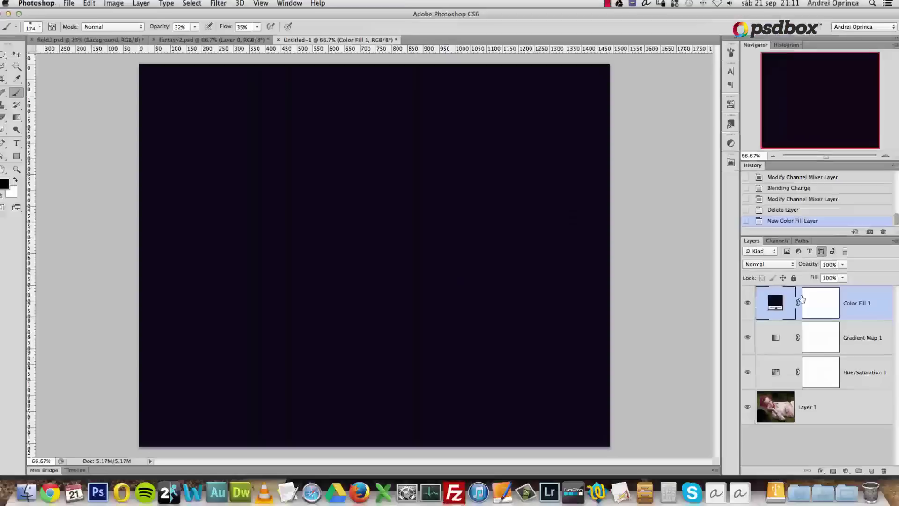
{"action": "left_click", "coordinate": [763, 264]}
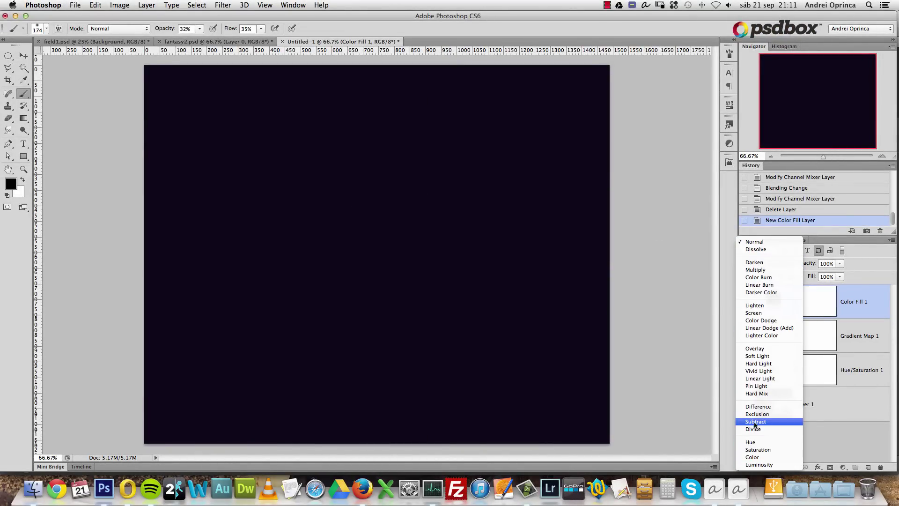
{"action": "left_click", "coordinate": [755, 414]}
Toggle the colour fill layer's visibility repeatedly to compare the photo with and without the Exclusion tint.
{"action": "left_click", "coordinate": [744, 302]}
{"action": "left_click", "coordinate": [744, 302]}
{"action": "left_click", "coordinate": [744, 301]}
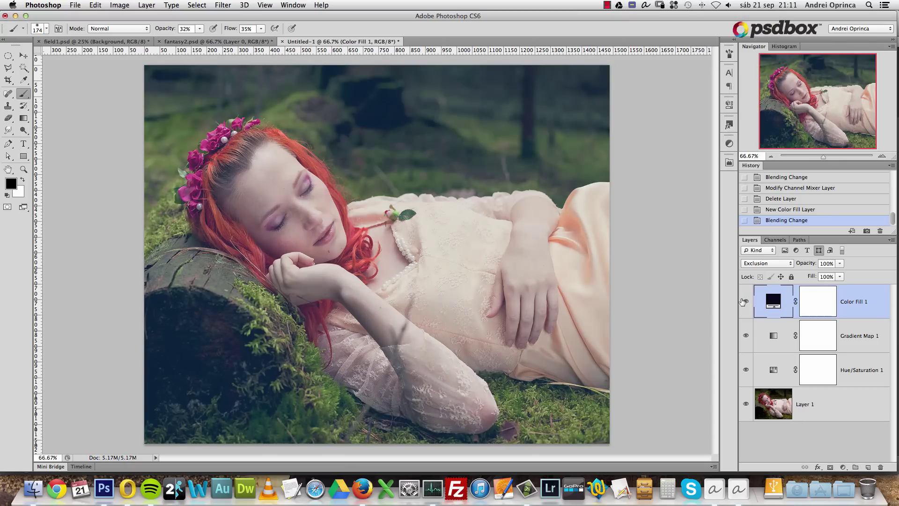
{"action": "left_click", "coordinate": [745, 303]}
{"action": "left_click", "coordinate": [749, 305]}
{"action": "left_click", "coordinate": [748, 305]}
{"action": "left_click", "coordinate": [746, 303]}
{"action": "left_click", "coordinate": [746, 305]}
{"action": "left_click", "coordinate": [746, 302]}
{"action": "left_click", "coordinate": [746, 304]}
{"action": "left_click", "coordinate": [746, 304]}
{"action": "left_click", "coordinate": [746, 303]}
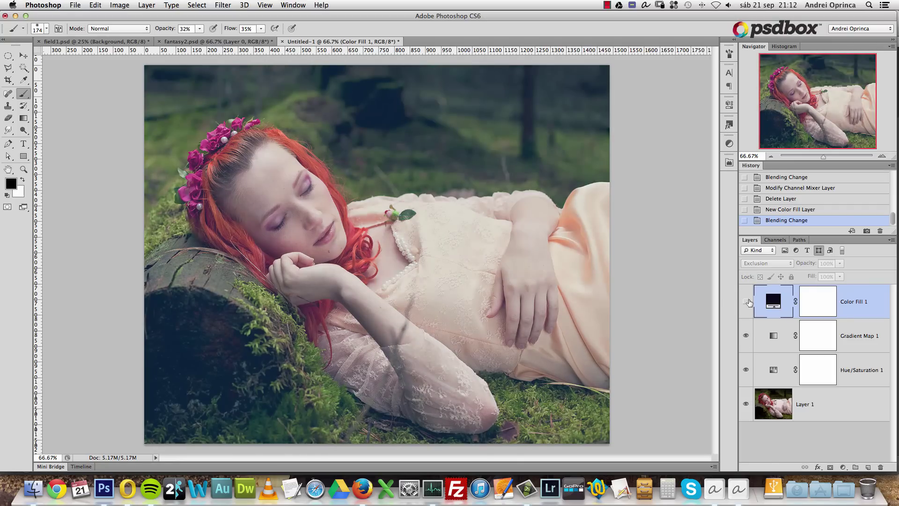
{"action": "left_click", "coordinate": [746, 303]}
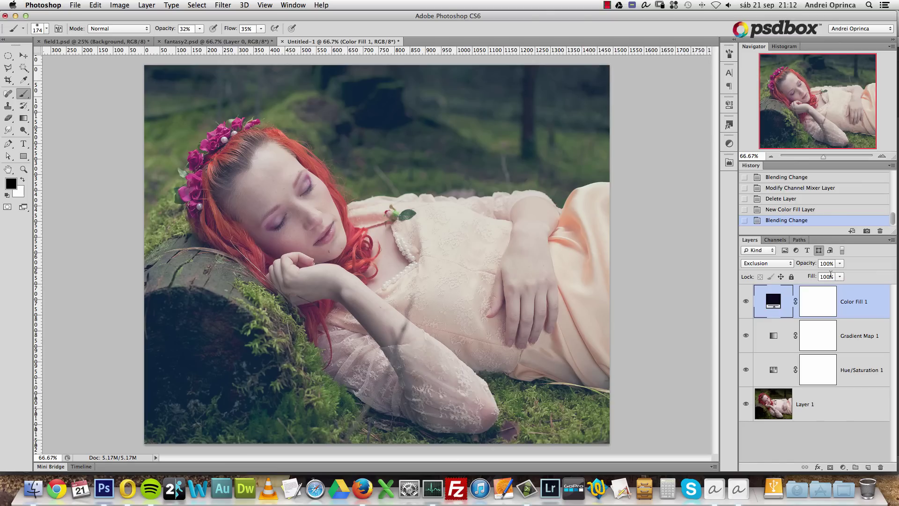
Duplicate the Exclusion colour fill layer and set the copy's colour to #0a1219.
{"action": "key", "text": "super+j"}
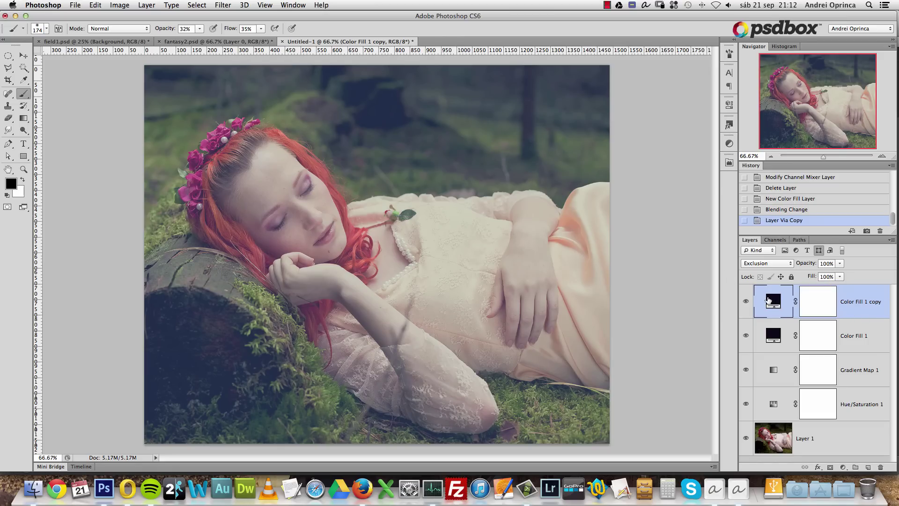
{"action": "double_click", "coordinate": [773, 301]}
{"action": "type", "text": "0a12"}
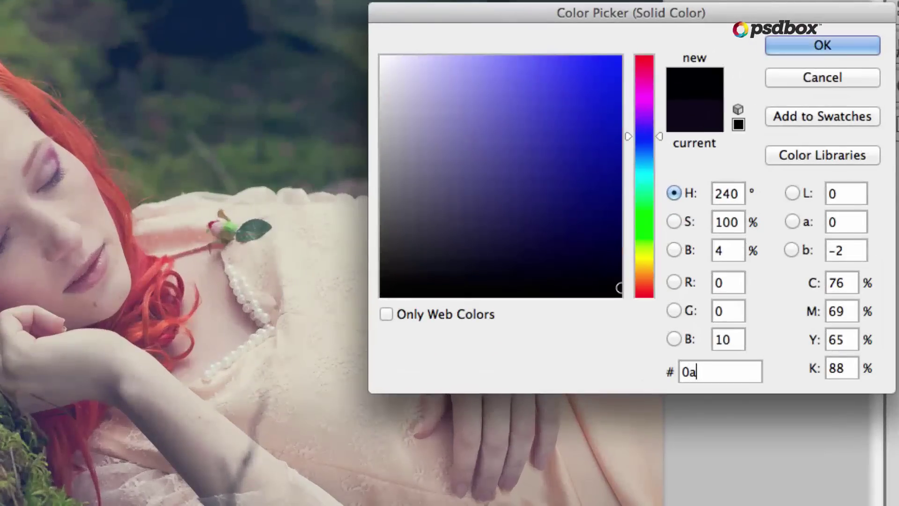
{"action": "type", "text": "19"}
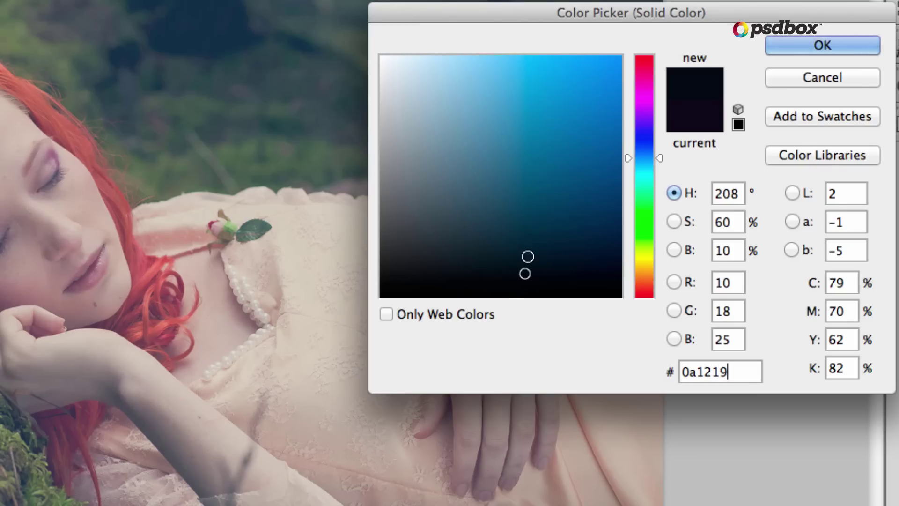
Try brighter and darker blues for the copied fill layer, and settle on #0a1219.
{"action": "left_click", "coordinate": [522, 160]}
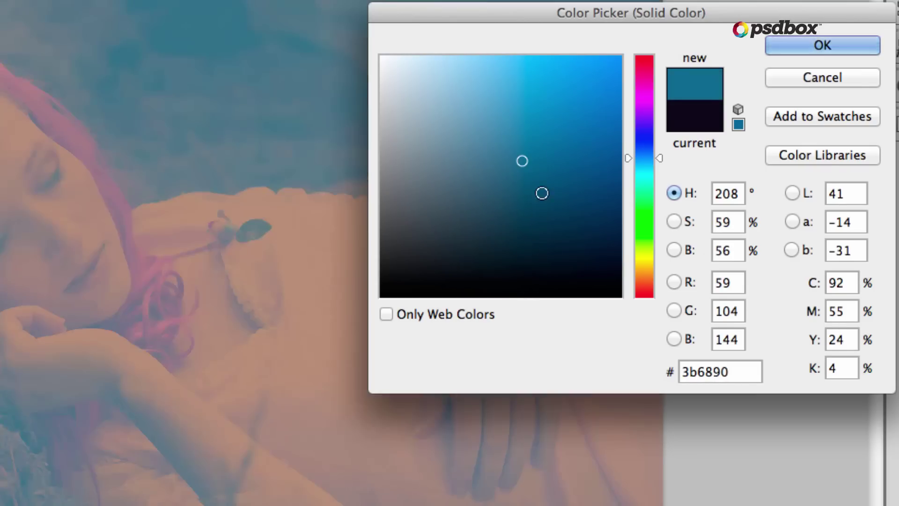
{"action": "mouse_move", "coordinate": [530, 264]}
{"action": "left_mouse_down"}
{"action": "mouse_move", "coordinate": [531, 355]}
{"action": "mouse_move", "coordinate": [533, 278]}
{"action": "left_mouse_up"}
{"action": "left_click", "coordinate": [530, 261]}
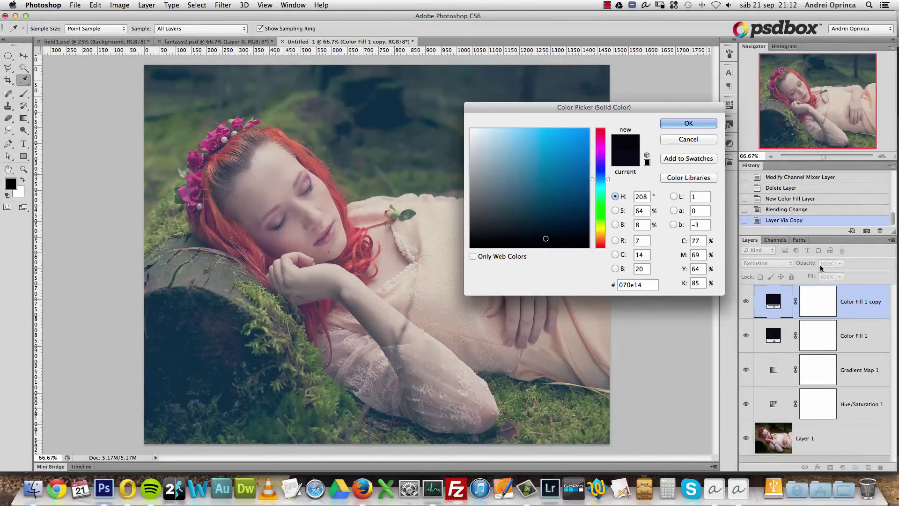
{"action": "left_click_drag", "start_coordinate": [545, 225], "coordinate": [540, 236]}
{"action": "left_click_drag", "start_coordinate": [539, 235], "coordinate": [541, 236]}
{"action": "left_click", "coordinate": [688, 123]}
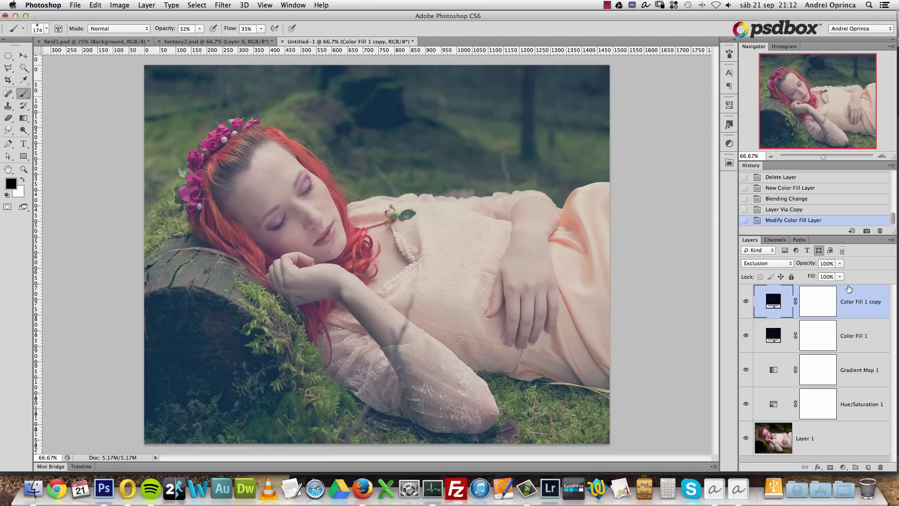
Set the copied fill layer's blend mode to Screen, compare it on and off, and reduce its opacity to 63%.
{"action": "left_click", "coordinate": [778, 266]}
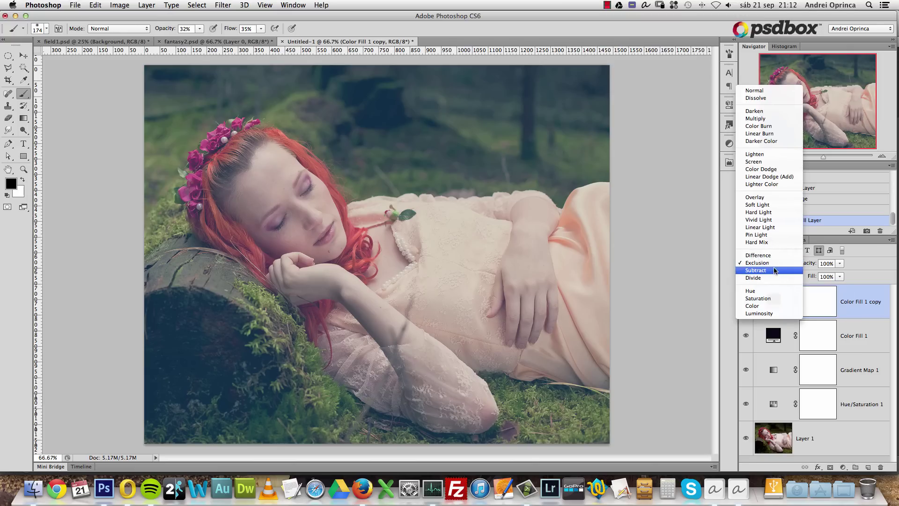
{"action": "left_click", "coordinate": [758, 161]}
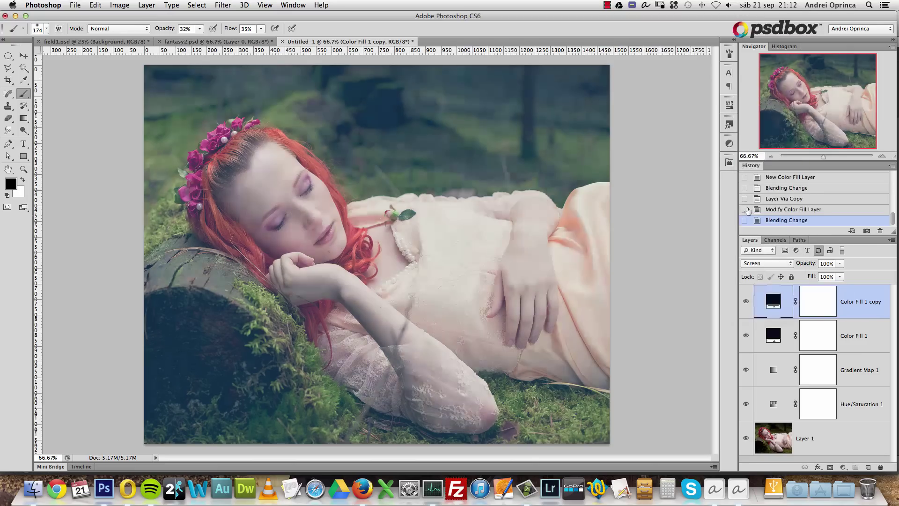
{"action": "left_click", "coordinate": [746, 301]}
{"action": "left_click", "coordinate": [745, 301]}
{"action": "left_click", "coordinate": [746, 301]}
{"action": "left_click", "coordinate": [745, 301]}
{"action": "left_click_drag", "start_coordinate": [840, 263], "coordinate": [823, 277]}
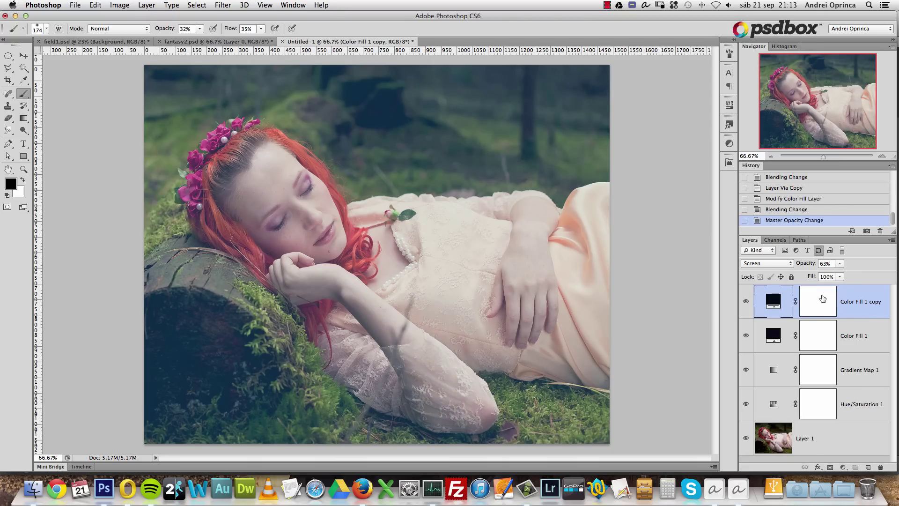
Try the brighter blue #345979 on the copied fill layer, and settle on #0b141c.
{"action": "double_click", "coordinate": [774, 301]}
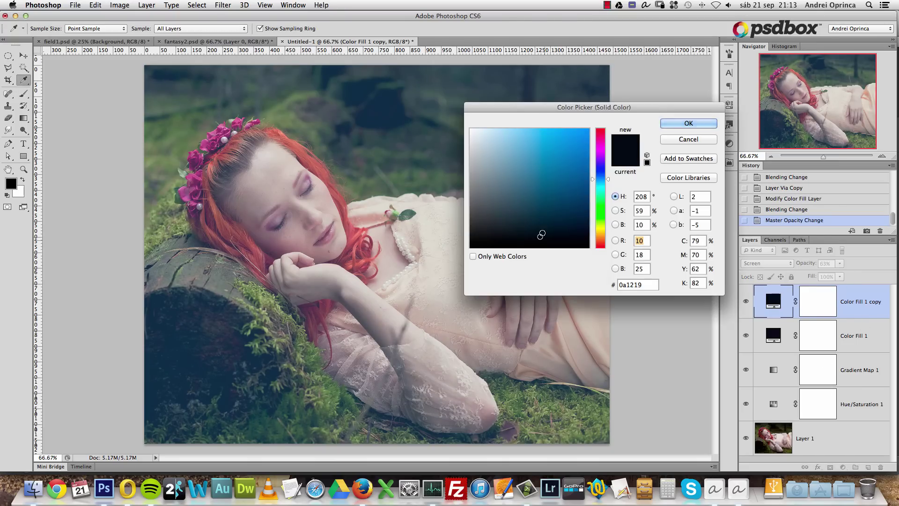
{"action": "left_click", "coordinate": [538, 191]}
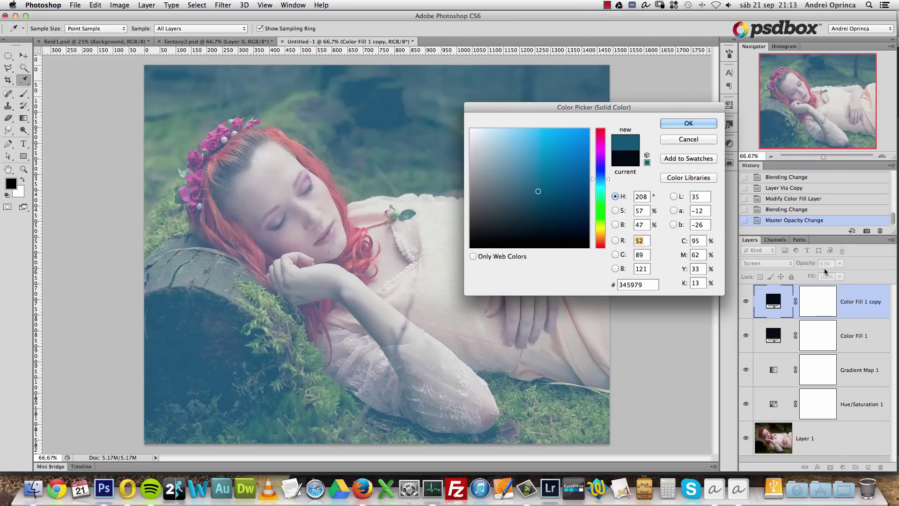
{"action": "left_click", "coordinate": [542, 234]}
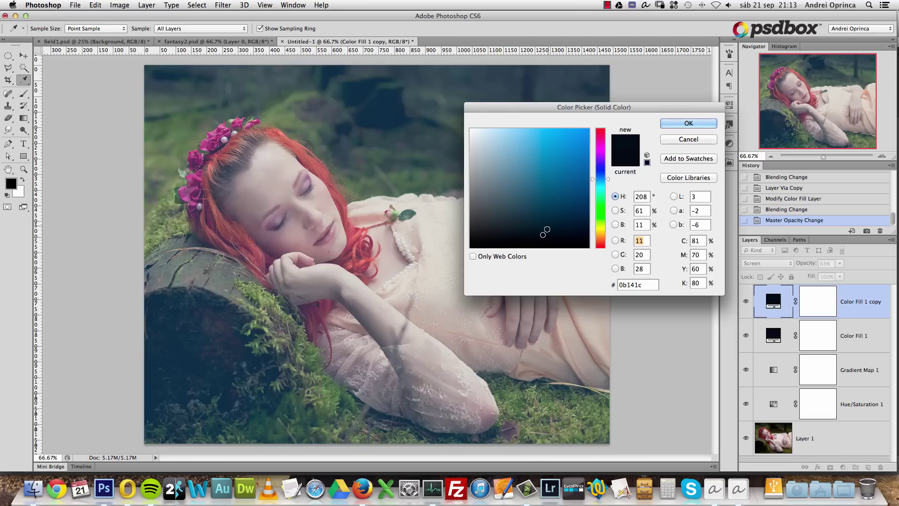
{"action": "left_click", "coordinate": [688, 123]}
{"action": "key", "text": "b"}
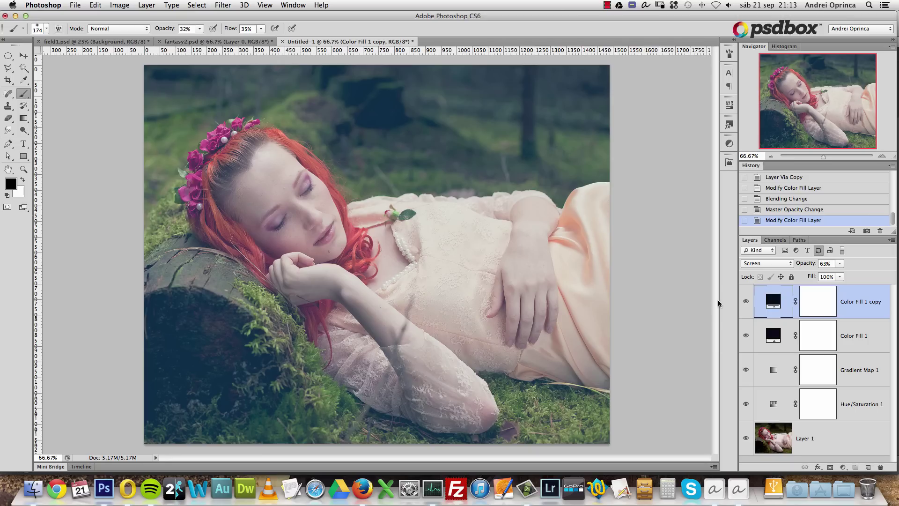
Add a Levels adjustment layer on top with the input black point at 26 and the white point at 226.
{"action": "left_click", "coordinate": [842, 467]}
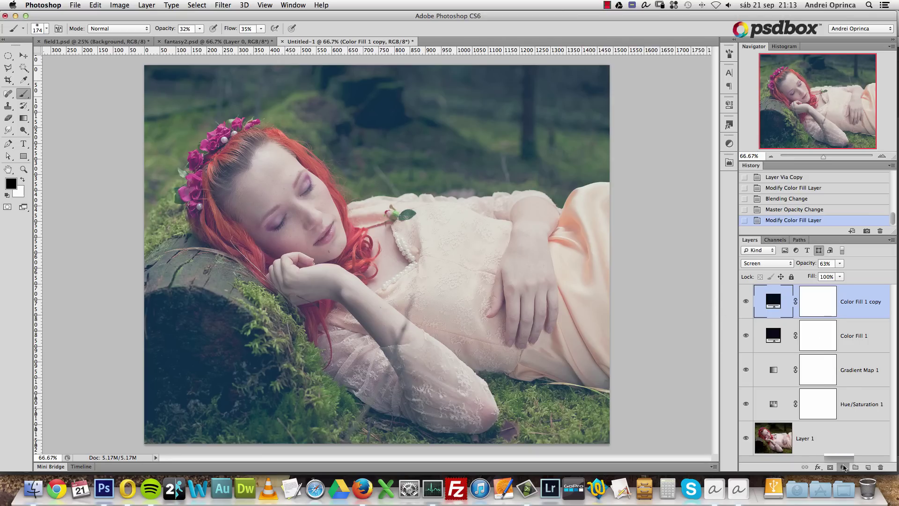
{"action": "left_click", "coordinate": [843, 334]}
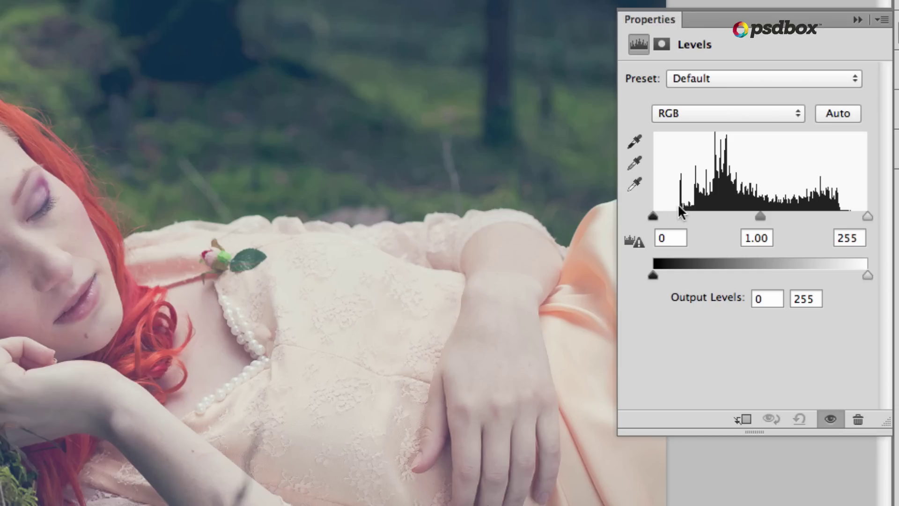
{"action": "left_click_drag", "start_coordinate": [655, 216], "coordinate": [675, 210]}
{"action": "left_click_drag", "start_coordinate": [864, 215], "coordinate": [843, 217]}
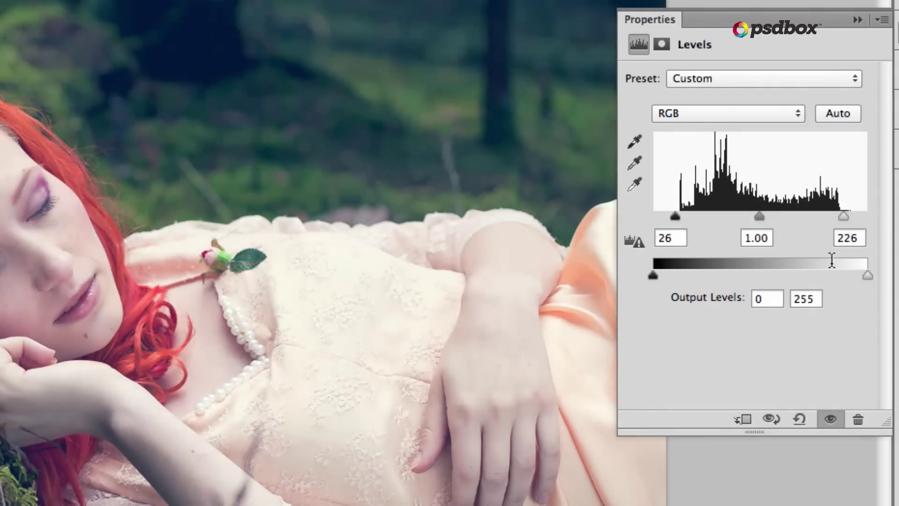
Return the Levels input black point to 0 and the white point to 255.
{"action": "left_click_drag", "start_coordinate": [675, 218], "coordinate": [653, 218]}
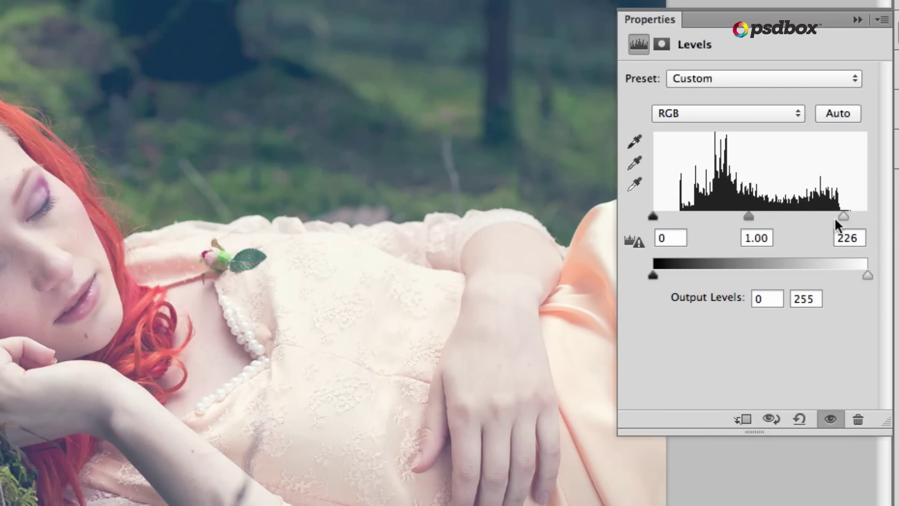
{"action": "left_click_drag", "start_coordinate": [843, 216], "coordinate": [867, 216]}
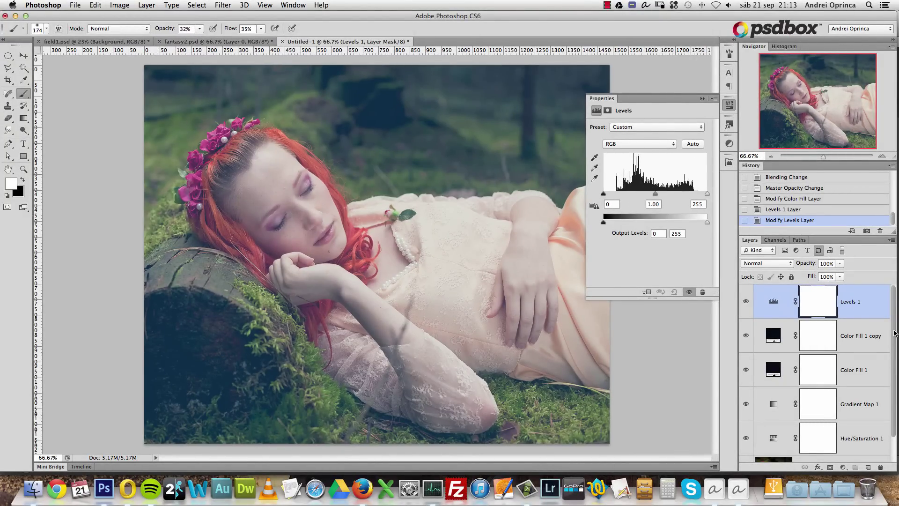
{"action": "scroll", "coordinate": [894, 332], "scroll_direction": "down", "scroll_amount": 2}
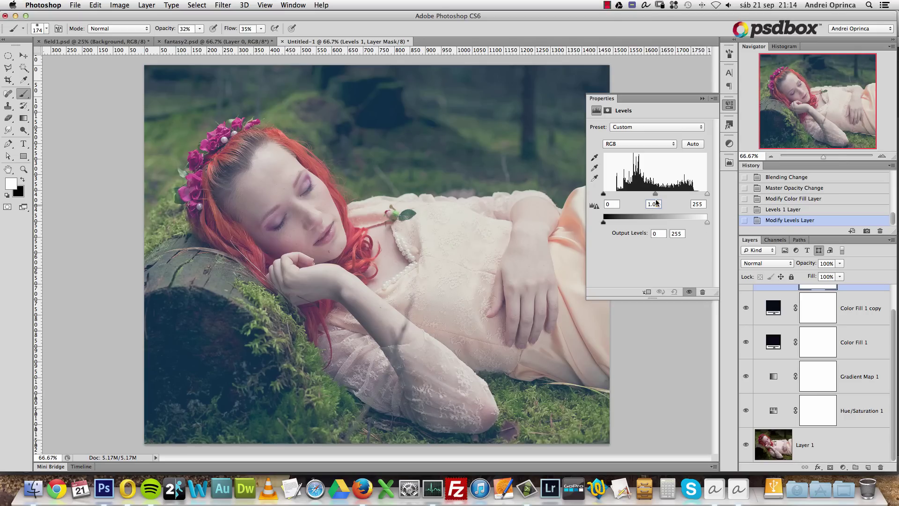
Set the Levels midtone input to 1.04 and the output white level to 246.
{"action": "type", "text": "4"}
{"action": "left_click", "coordinate": [677, 234]}
{"action": "type", "text": "246"}
{"action": "left_click", "coordinate": [702, 99]}
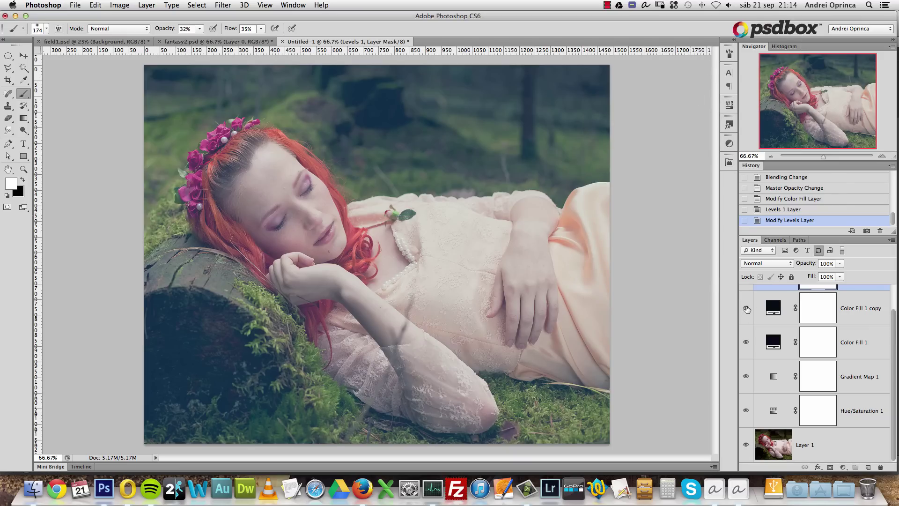
{"action": "scroll", "coordinate": [895, 331], "scroll_direction": "up", "scroll_amount": 2}
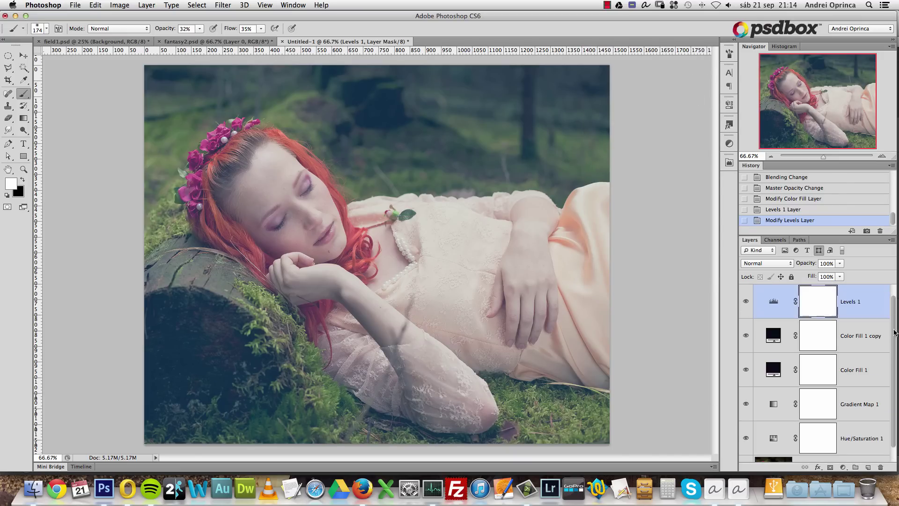
Compare the image with the Levels adjustment on and off, and review the Levels settings.
{"action": "left_click", "coordinate": [774, 301]}
{"action": "left_click", "coordinate": [744, 300]}
{"action": "left_click", "coordinate": [744, 300]}
{"action": "left_click", "coordinate": [745, 300]}
{"action": "left_click", "coordinate": [745, 301]}
{"action": "left_click", "coordinate": [745, 301]}
{"action": "left_click", "coordinate": [745, 301]}
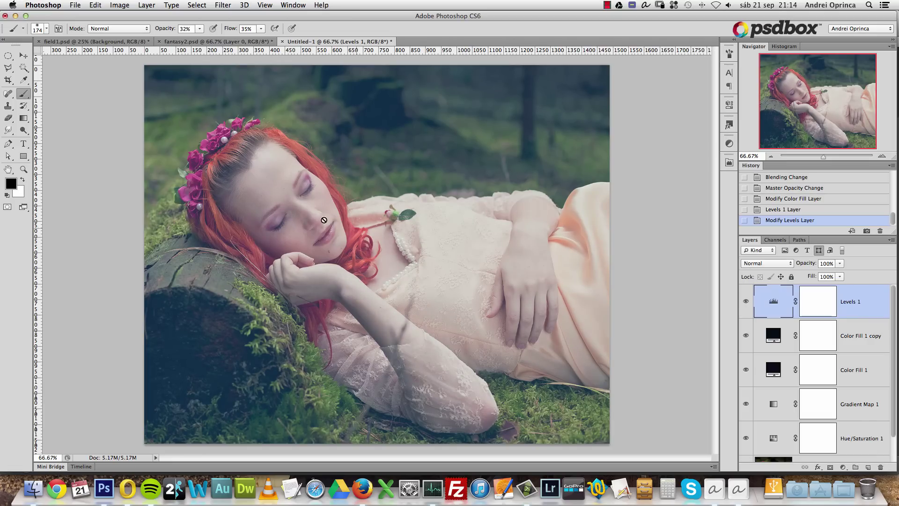
{"action": "left_click", "coordinate": [745, 301]}
{"action": "left_click", "coordinate": [744, 301]}
{"action": "double_click", "coordinate": [768, 309]}
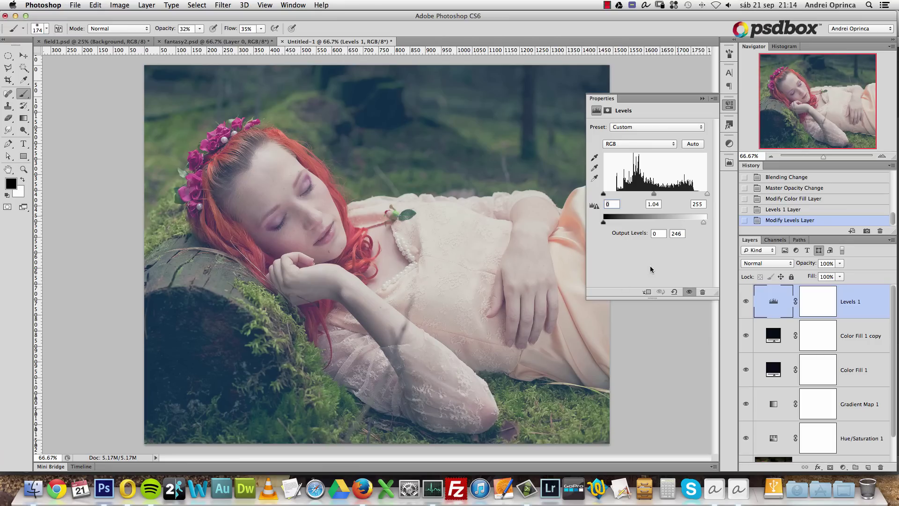
{"action": "left_click", "coordinate": [702, 98]}
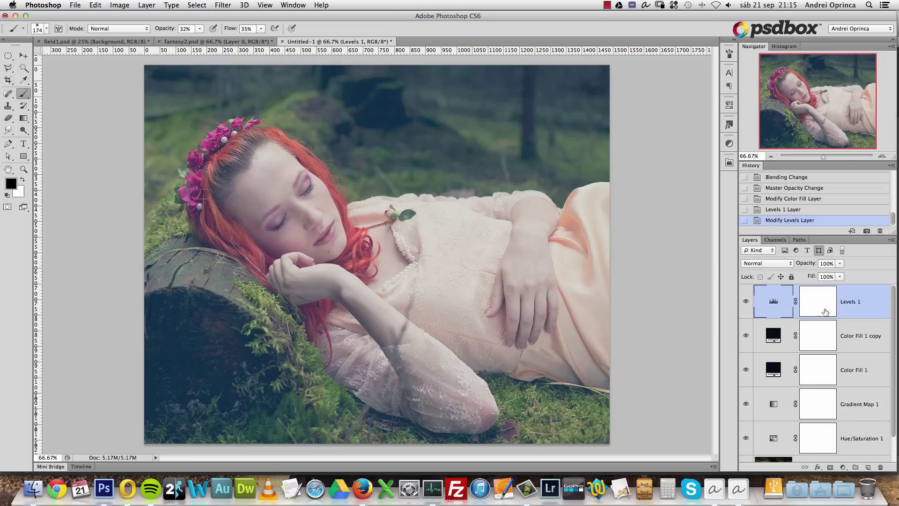
Add a Color Balance adjustment layer above the Levels layer, with Midtones as its tone range.
{"action": "left_click", "coordinate": [842, 466]}
{"action": "left_click", "coordinate": [851, 376]}
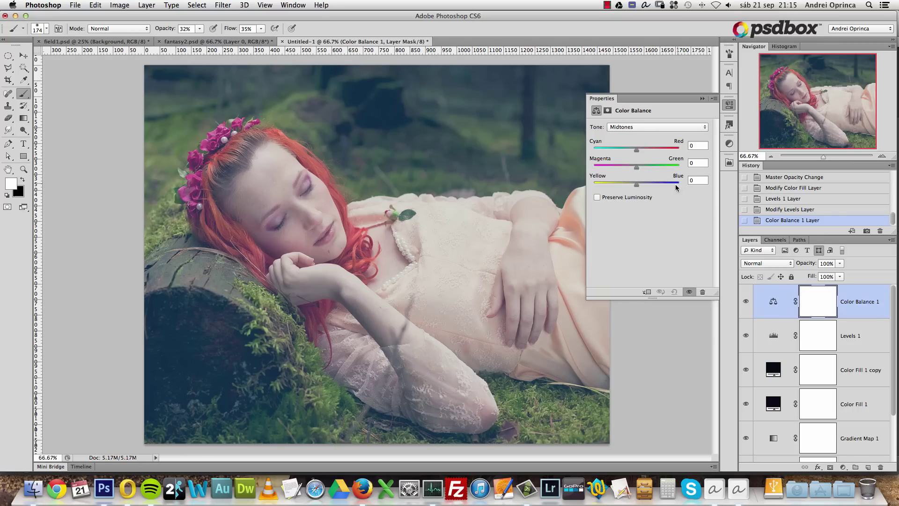
{"action": "left_click", "coordinate": [656, 126]}
{"action": "left_click", "coordinate": [652, 124]}
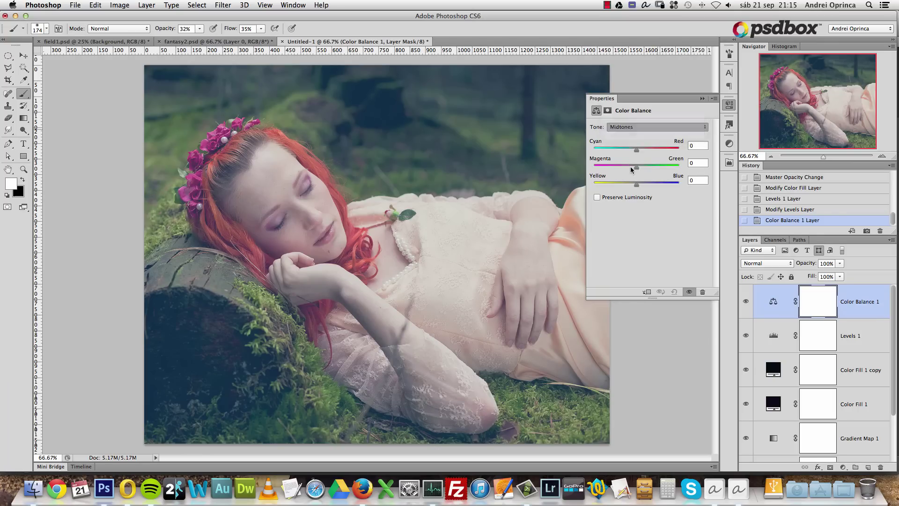
Set the Color Balance midtones to -48 Cyan/Red, -64 Magenta/Green and -78 Yellow/Blue.
{"action": "left_click", "coordinate": [696, 145]}
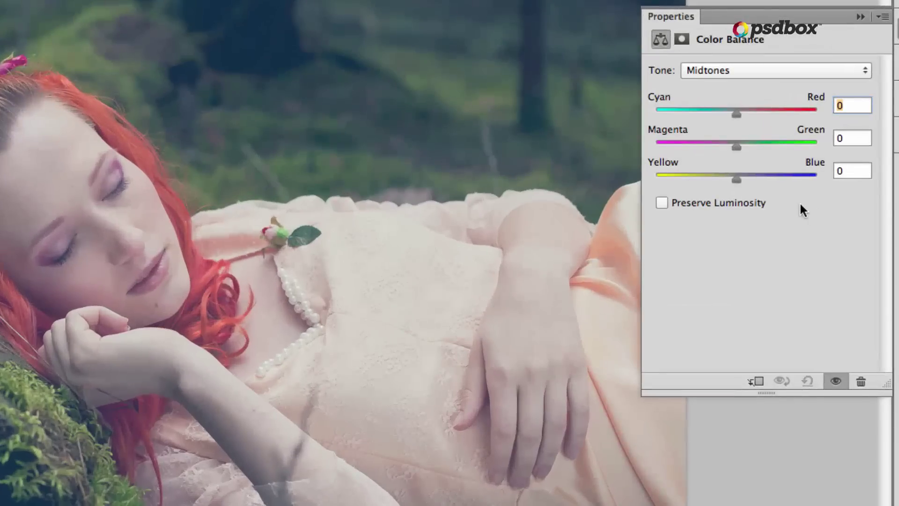
{"action": "type", "text": "-48"}
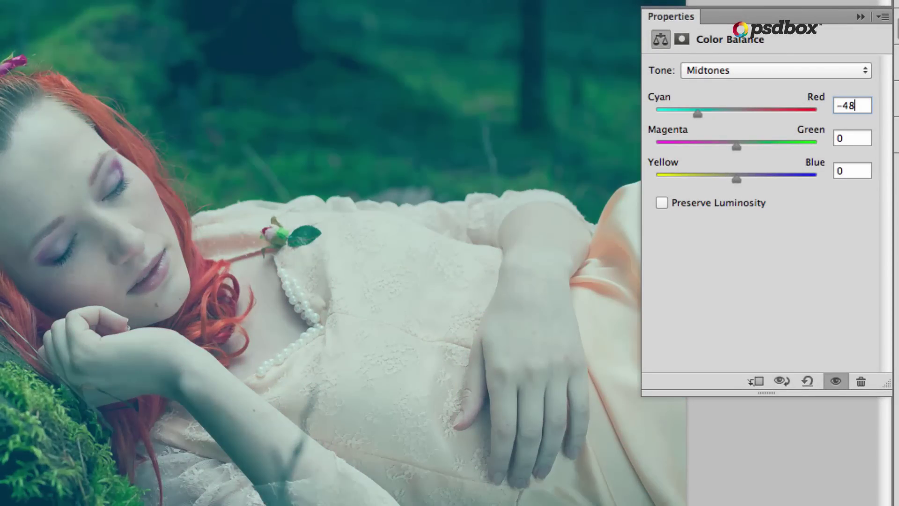
{"action": "key", "text": "Tab"}
{"action": "type", "text": "-64"}
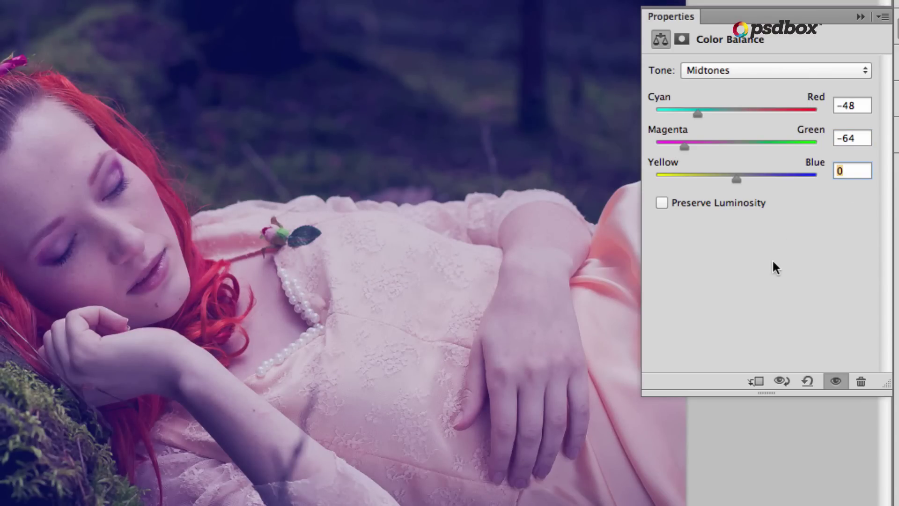
{"action": "type", "text": "-78"}
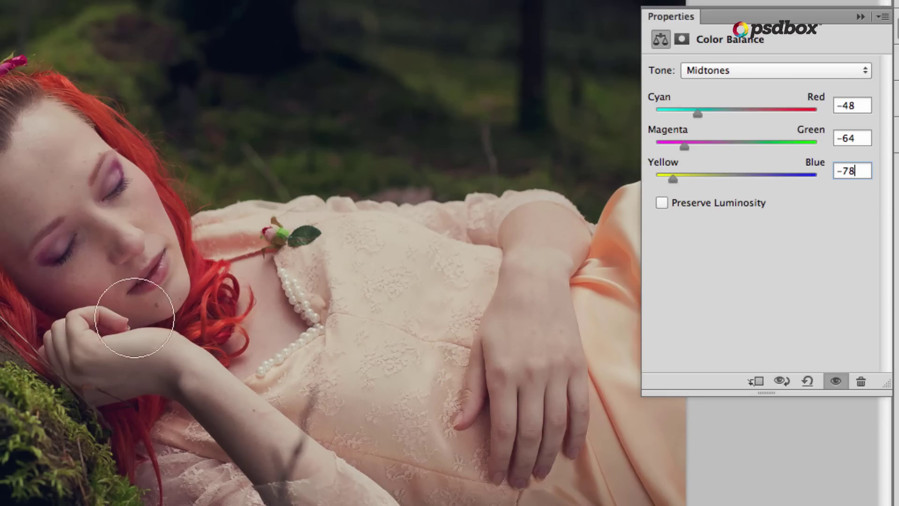
Set the Color Balance shadows to -48 Cyan/Red, -64 Magenta/Green and -78 Yellow/Blue.
{"action": "left_click", "coordinate": [752, 69]}
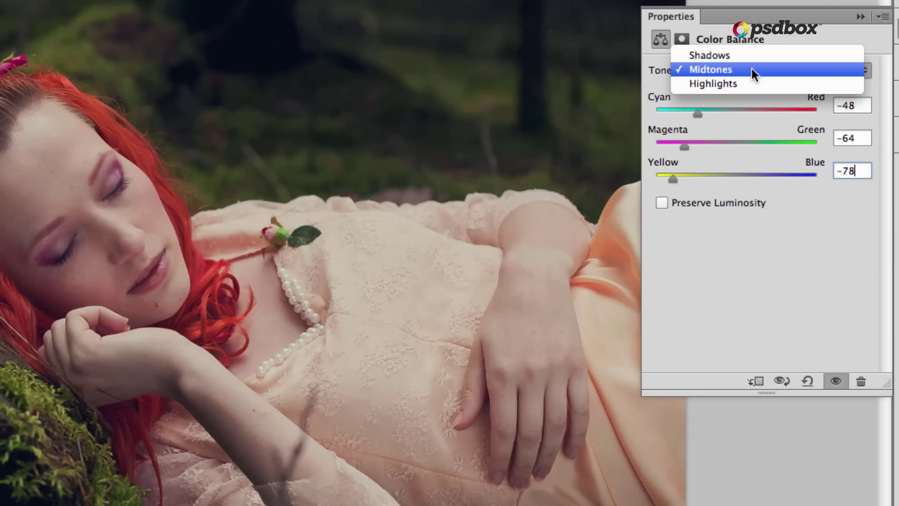
{"action": "left_click", "coordinate": [726, 56]}
{"action": "left_click", "coordinate": [836, 104]}
{"action": "type", "text": "-48"}
{"action": "key", "text": "Tab"}
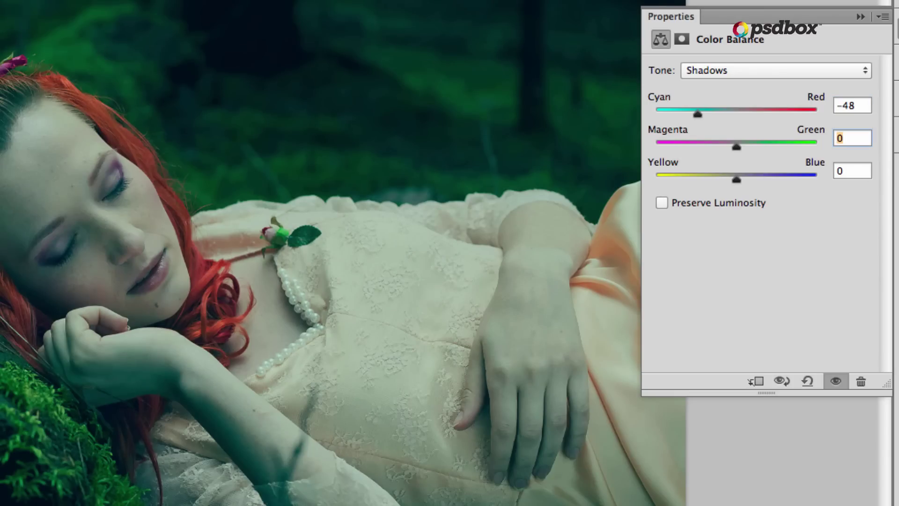
{"action": "type", "text": "+"}
{"action": "type", "text": "64"}
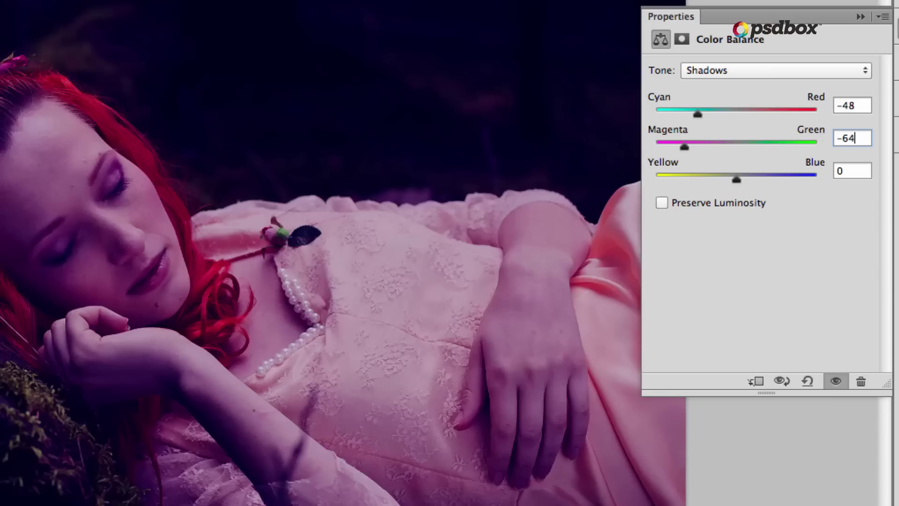
{"action": "key", "text": "Tab"}
{"action": "type", "text": "-78"}
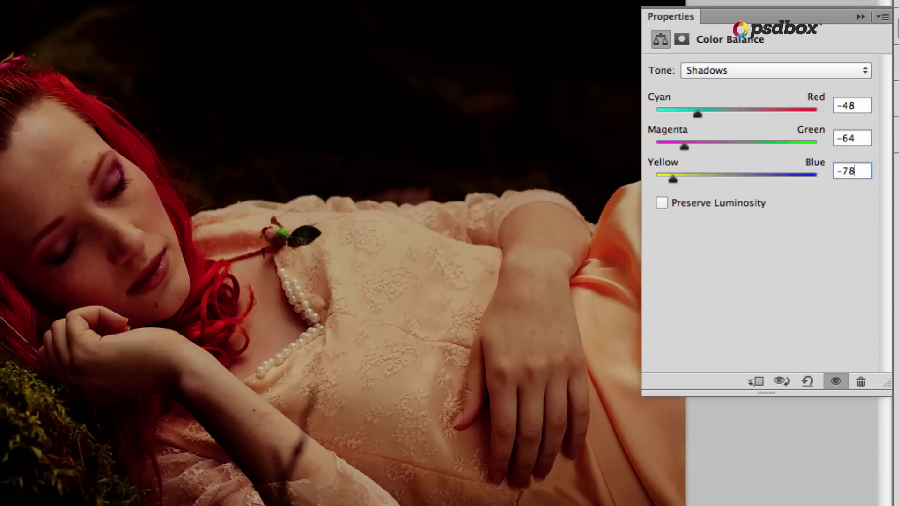
Set the Color Balance midtones to -70 Cyan/Red, -42 Magenta/Green and -43 Yellow/Blue.
{"action": "left_click", "coordinate": [824, 71]}
{"action": "left_click", "coordinate": [766, 85]}
{"action": "key", "text": "Tab"}
{"action": "type", "text": "-70"}
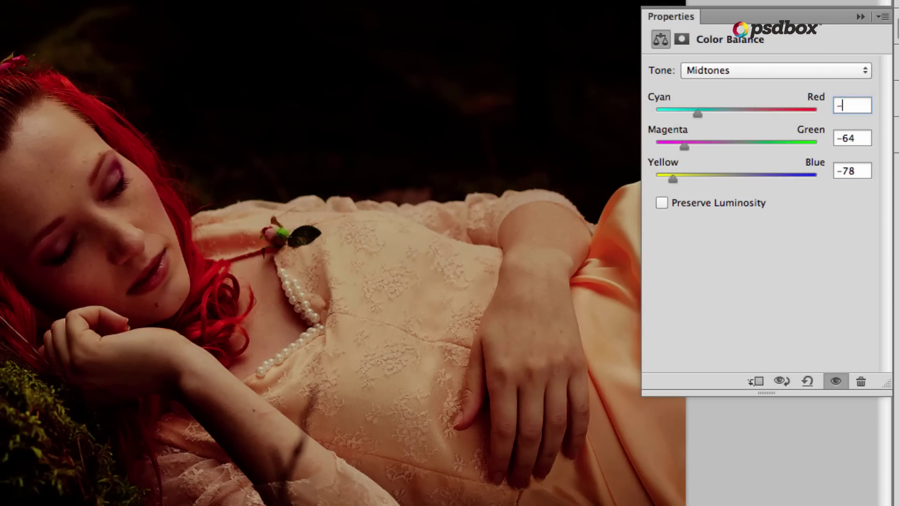
{"action": "key", "text": "Tab"}
{"action": "type", "text": "-42"}
{"action": "key", "text": "Tab"}
{"action": "type", "text": "-43"}
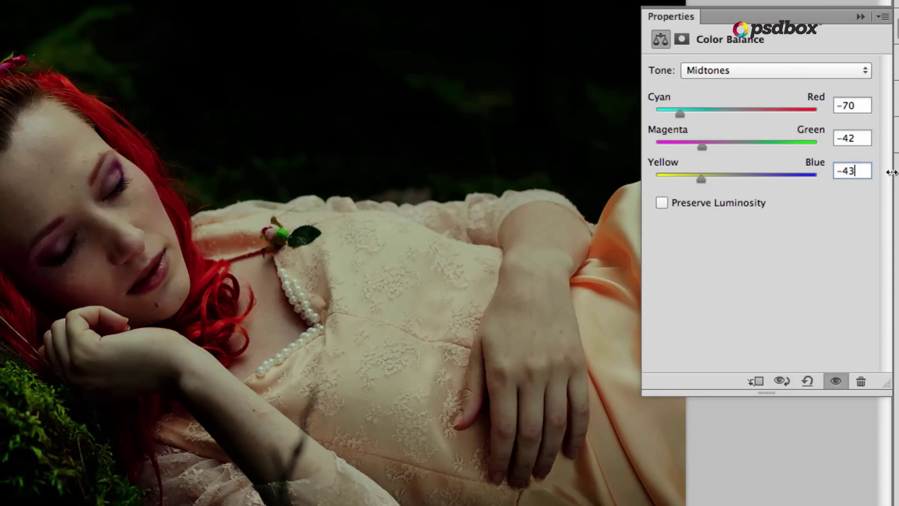
Set the Color Balance highlights to -22 Cyan/Red, -49 Magenta/Green and -16 Yellow/Blue.
{"action": "left_click", "coordinate": [784, 69]}
{"action": "left_click", "coordinate": [810, 87]}
{"action": "left_click", "coordinate": [862, 103]}
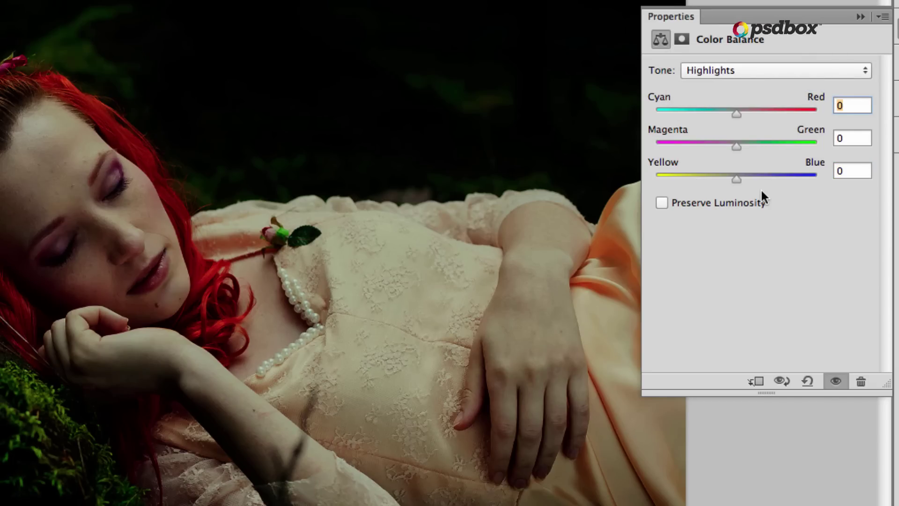
{"action": "type", "text": "-22"}
{"action": "key", "text": "Tab"}
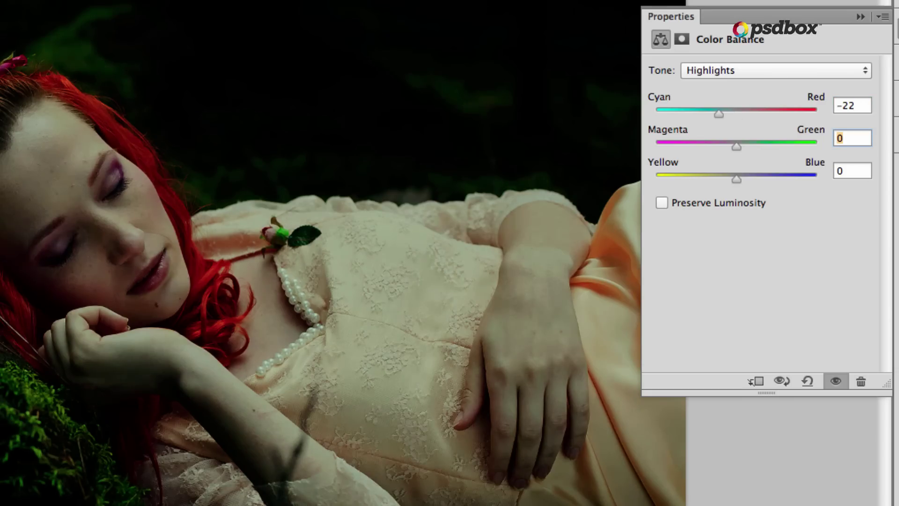
{"action": "type", "text": "-49"}
{"action": "key", "text": "Tab"}
{"action": "type", "text": "-16"}
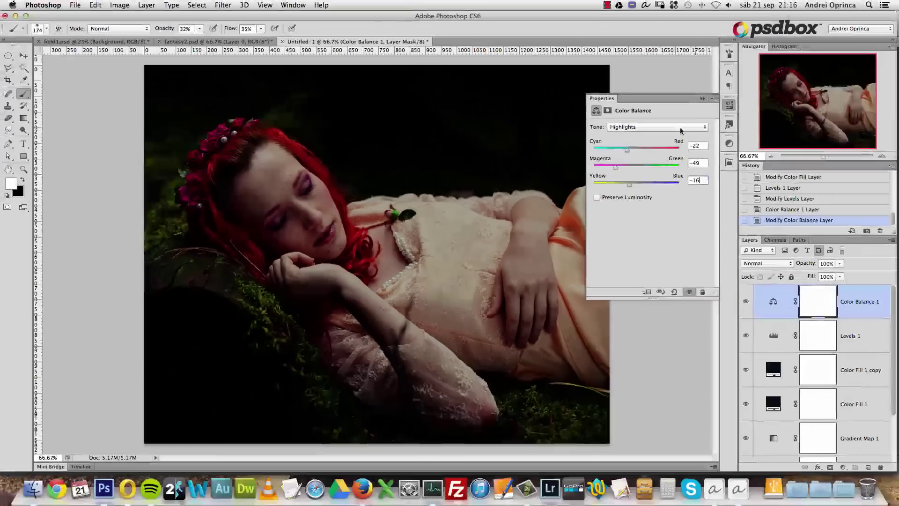
{"action": "left_click", "coordinate": [861, 16]}
Compare the image with and without the Color Balance layer, and set the layer's blend mode to Screen.
{"action": "left_click", "coordinate": [745, 301]}
{"action": "left_click", "coordinate": [746, 301]}
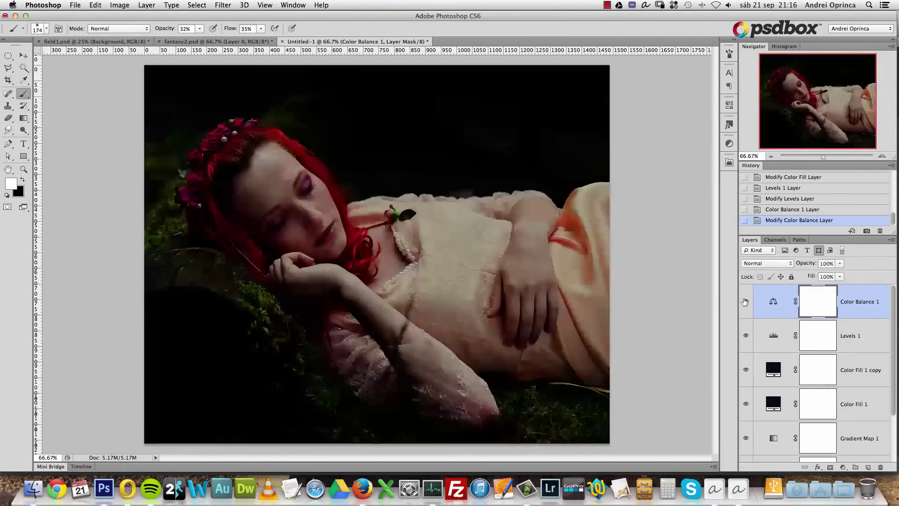
{"action": "left_click", "coordinate": [756, 262]}
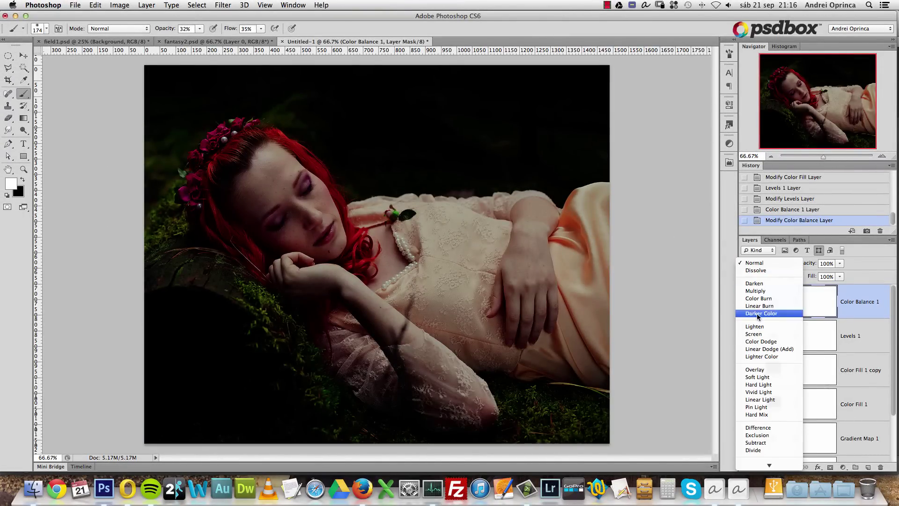
{"action": "left_click", "coordinate": [755, 334]}
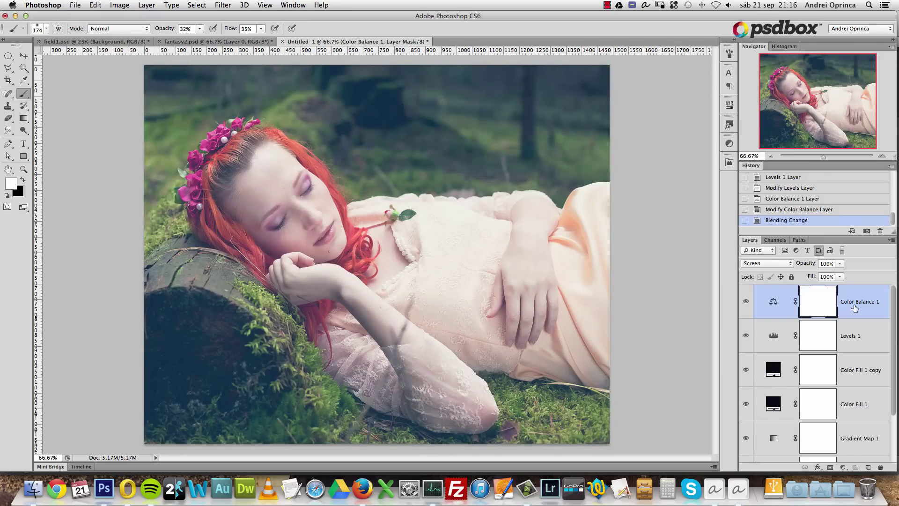
Examine how the Screen-blended Color Balance layer changes the image by hiding and showing it repeatedly.
{"action": "left_click", "coordinate": [750, 304]}
{"action": "left_click", "coordinate": [746, 301]}
{"action": "left_click", "coordinate": [746, 301]}
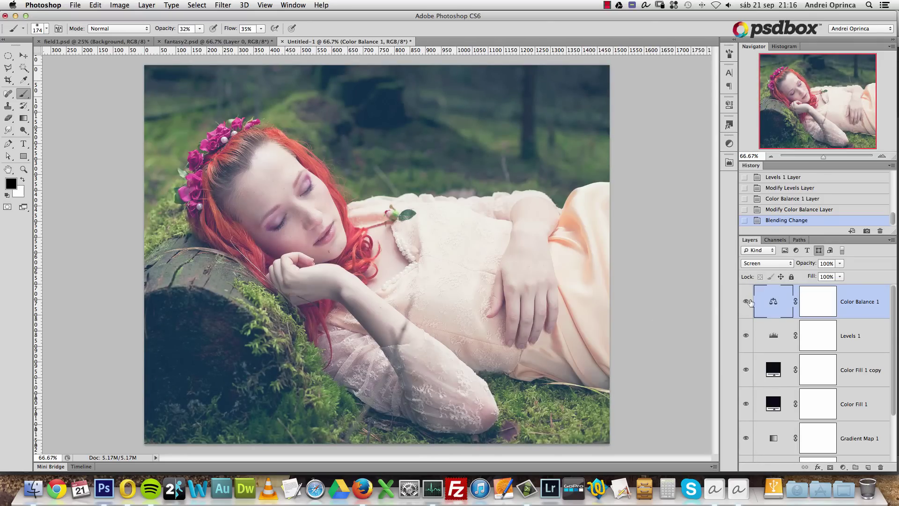
{"action": "left_click", "coordinate": [746, 302]}
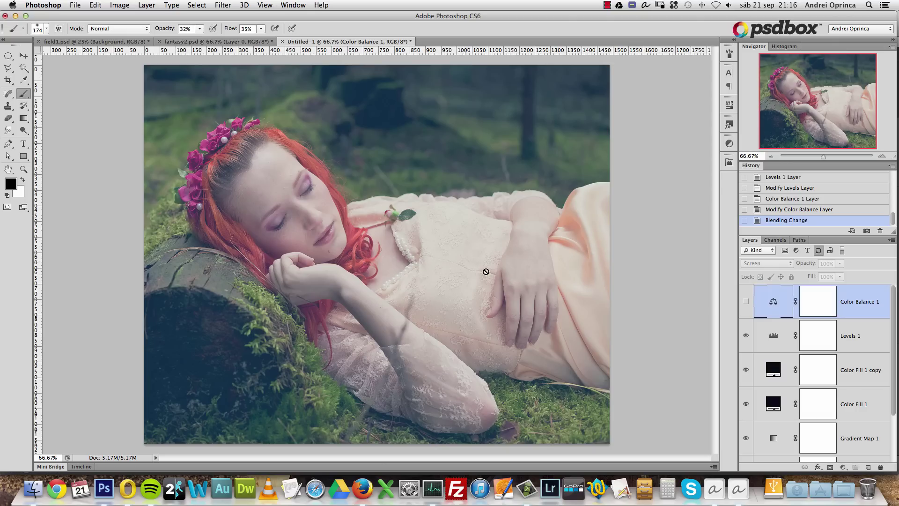
{"action": "left_click", "coordinate": [745, 304]}
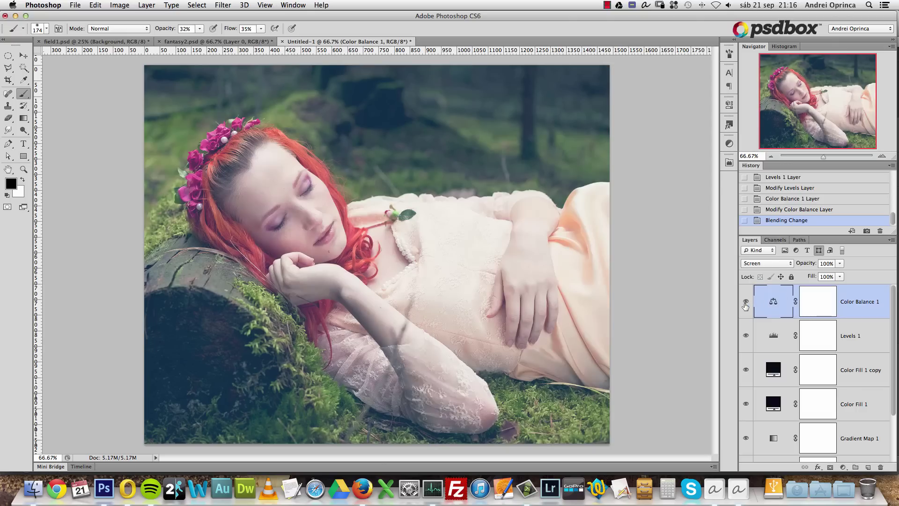
{"action": "left_click", "coordinate": [746, 303]}
{"action": "left_click", "coordinate": [745, 303]}
{"action": "left_click", "coordinate": [746, 303]}
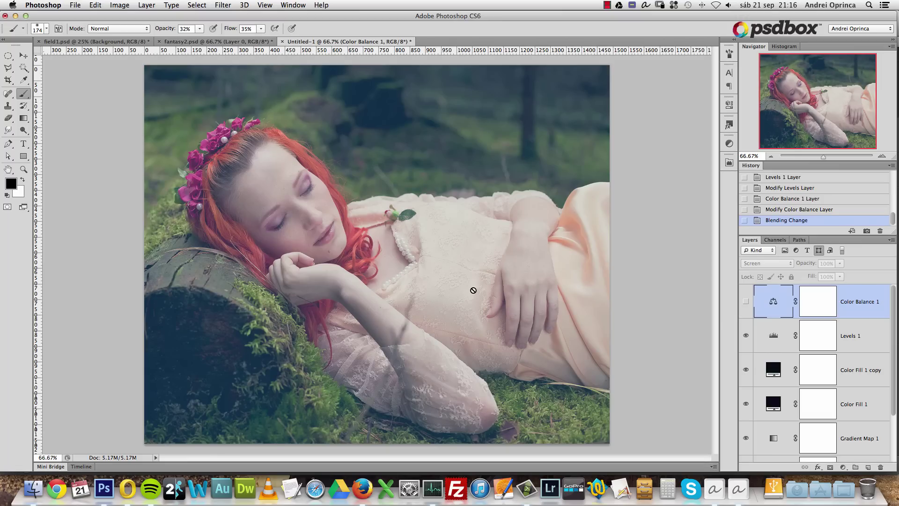
{"action": "left_click", "coordinate": [745, 301]}
{"action": "left_click", "coordinate": [746, 302]}
{"action": "left_click", "coordinate": [745, 301]}
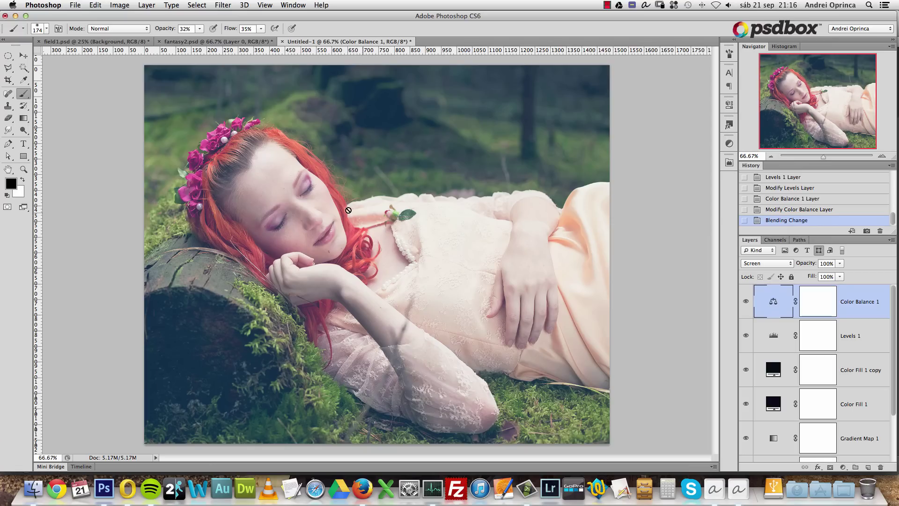
Reduce the Color Balance layer's opacity to 60% and compare the image with the layer on and off.
{"action": "left_click", "coordinate": [831, 260]}
{"action": "type", "text": "70"}
{"action": "left_click_drag", "start_coordinate": [841, 266], "coordinate": [835, 275]}
{"action": "left_click", "coordinate": [745, 303]}
{"action": "left_click", "coordinate": [745, 303]}
{"action": "left_click", "coordinate": [745, 303]}
{"action": "left_click", "coordinate": [745, 303]}
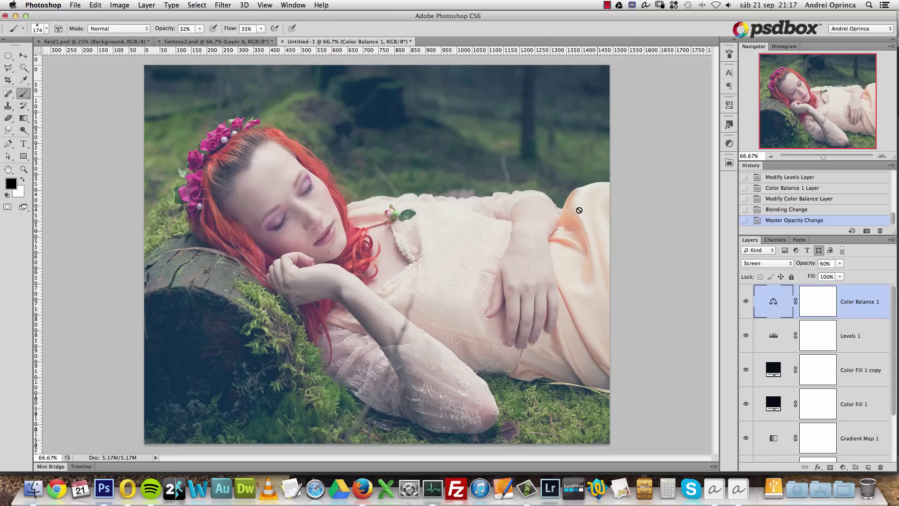
Compare the original photo on Layer 1 alone with the fully adjusted image, leaving all layers visible.
{"action": "left_click_drag", "start_coordinate": [892, 359], "coordinate": [892, 406]}
{"action": "left_click", "coordinate": [820, 443]}
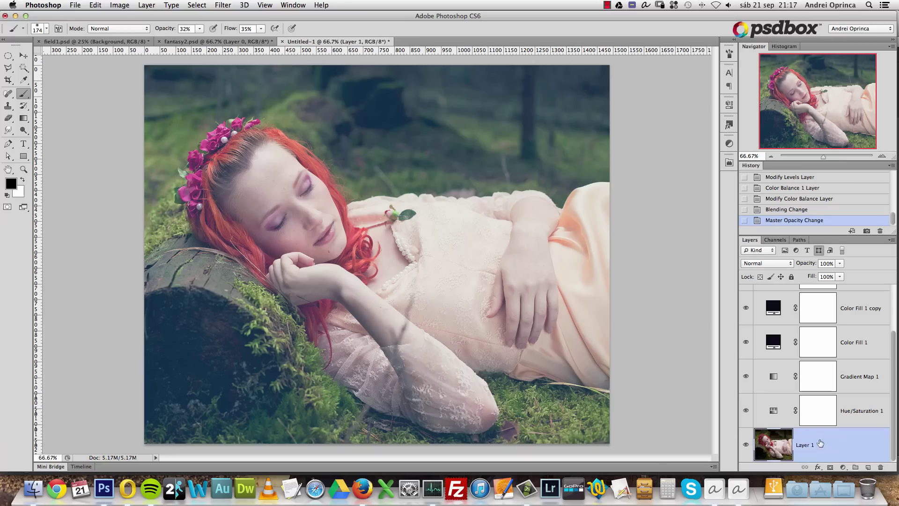
{"action": "left_click", "coordinate": [745, 445], "text": "alt"}
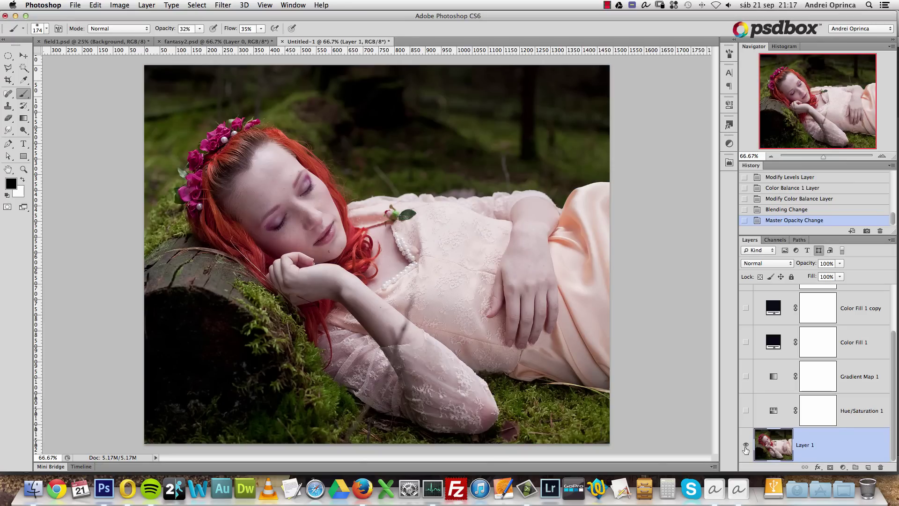
{"action": "left_click", "coordinate": [746, 447], "text": "alt"}
{"action": "left_click", "coordinate": [745, 447], "text": "alt"}
{"action": "left_click", "coordinate": [745, 447], "text": "alt"}
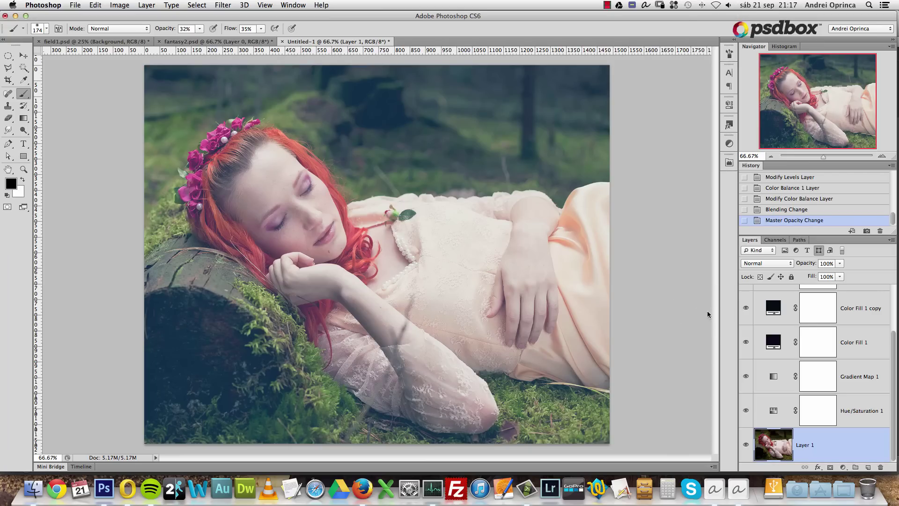
Add a Gradient Map adjustment layer above the Color Balance layer at the top of the layer stack.
{"action": "scroll", "coordinate": [891, 345], "scroll_direction": "up", "scroll_amount": 3}
{"action": "key", "text": "x"}
{"action": "left_click", "coordinate": [857, 309]}
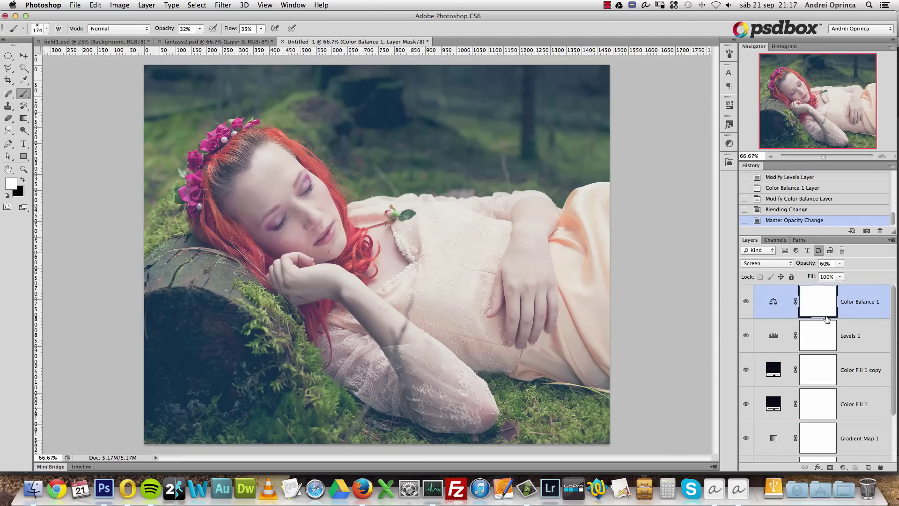
{"action": "left_click", "coordinate": [843, 467]}
{"action": "left_click", "coordinate": [857, 443]}
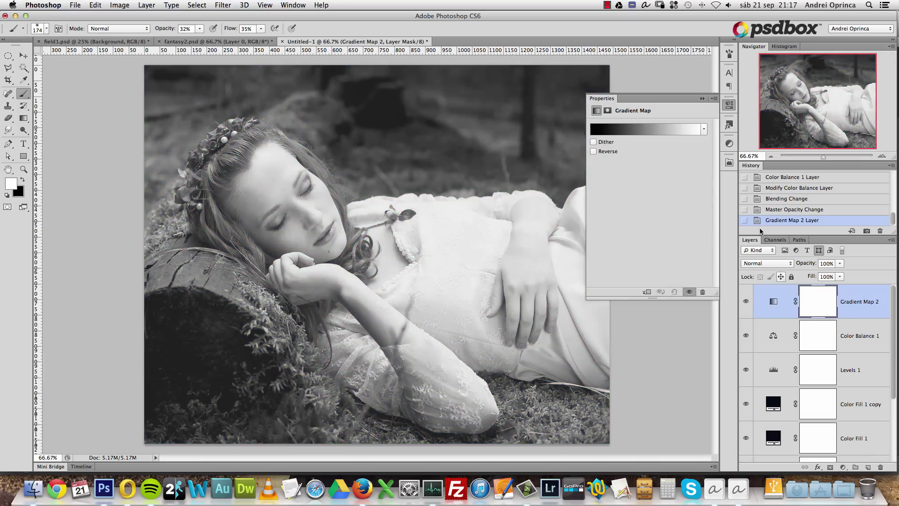
Set the dark stop at location 0% of the new gradient map to colour #381fb8.
{"action": "left_click", "coordinate": [672, 132]}
{"action": "left_click", "coordinate": [513, 273]}
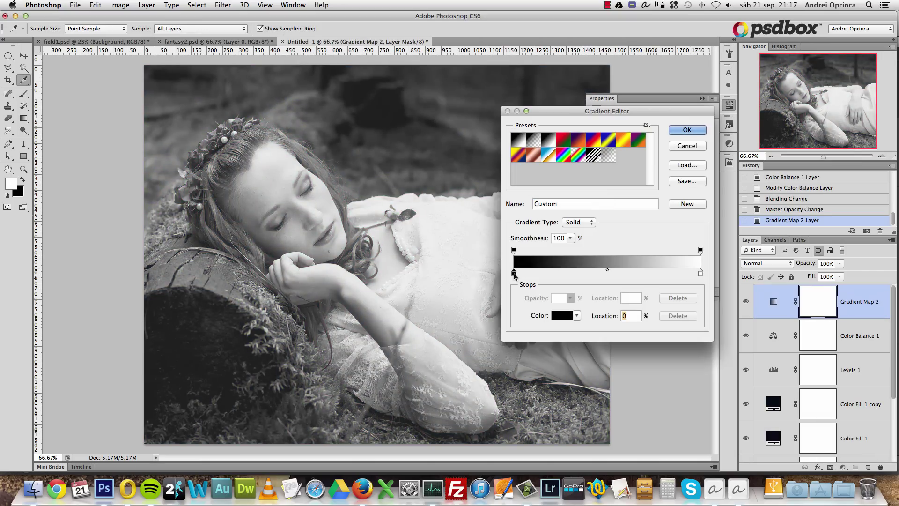
{"action": "left_click", "coordinate": [562, 315]}
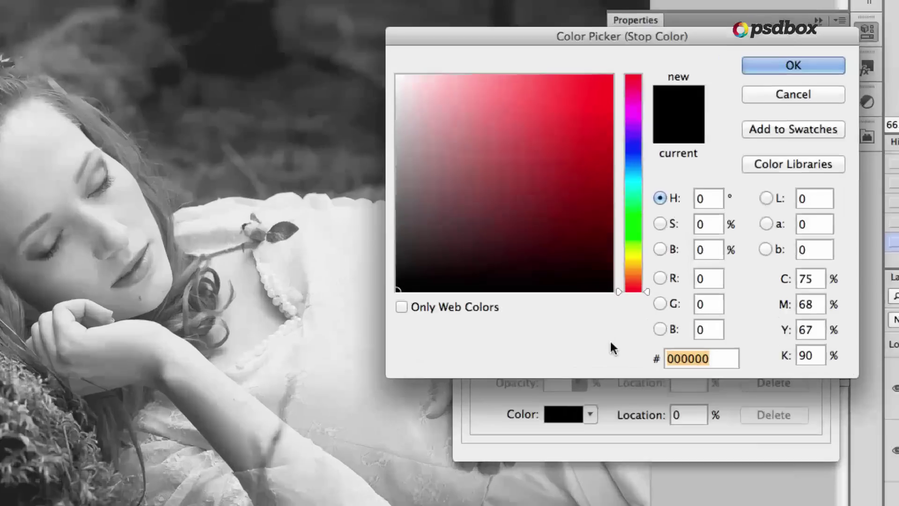
{"action": "type", "text": "38"}
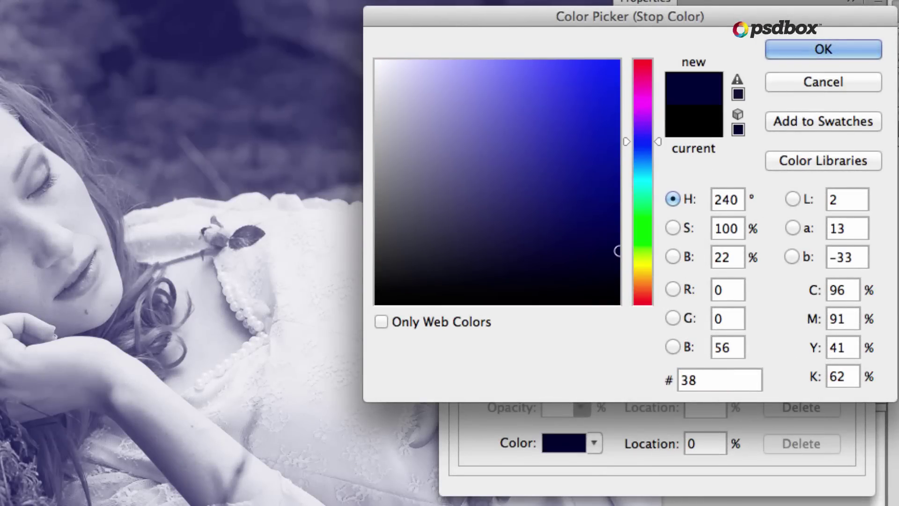
{"action": "type", "text": "1f"}
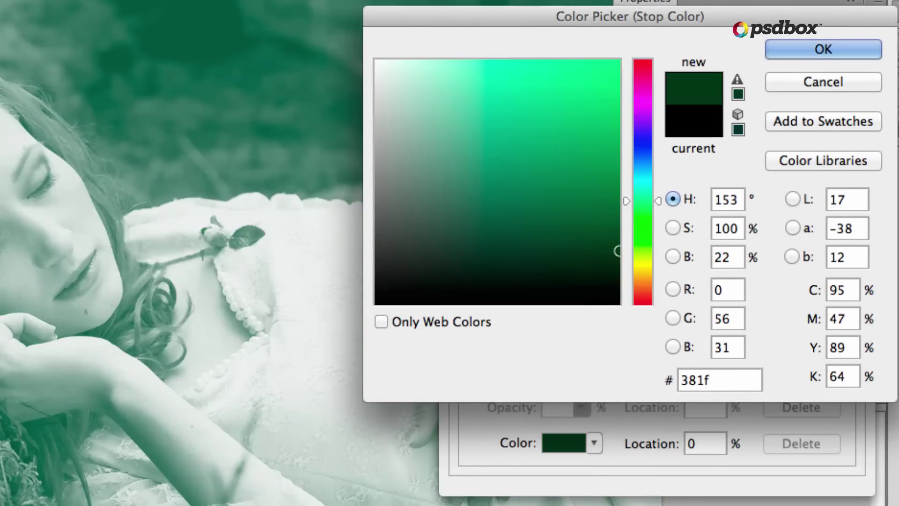
{"action": "type", "text": "b8"}
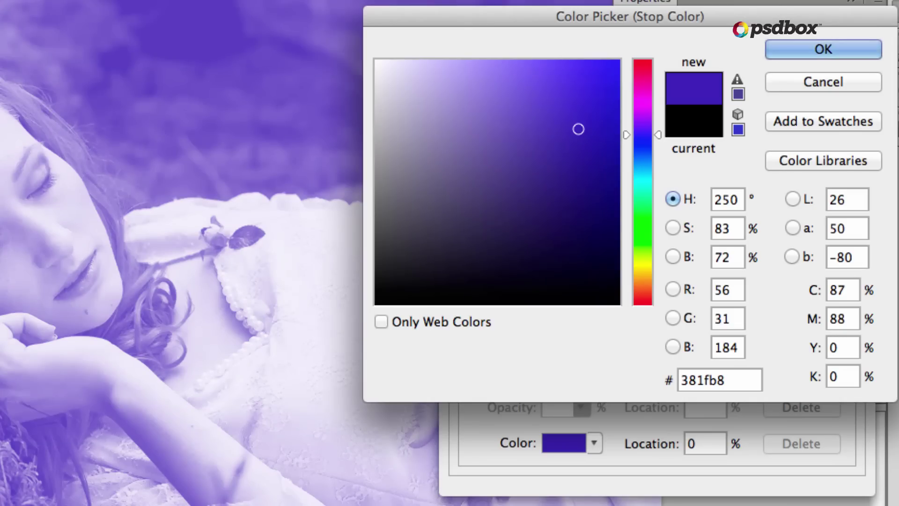
{"action": "left_click", "coordinate": [838, 55]}
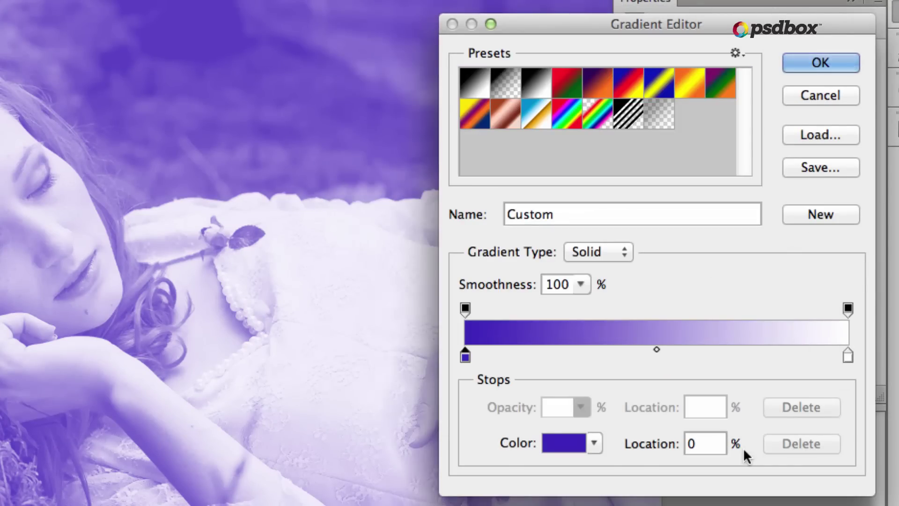
Set the light stop at location 100% of the gradient to colour #baa782 and apply the gradient.
{"action": "left_click", "coordinate": [848, 355]}
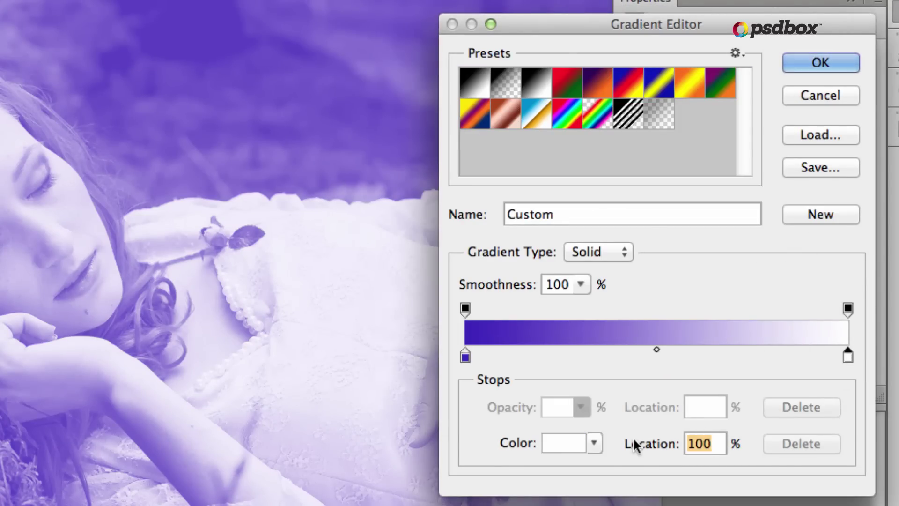
{"action": "left_click", "coordinate": [551, 449]}
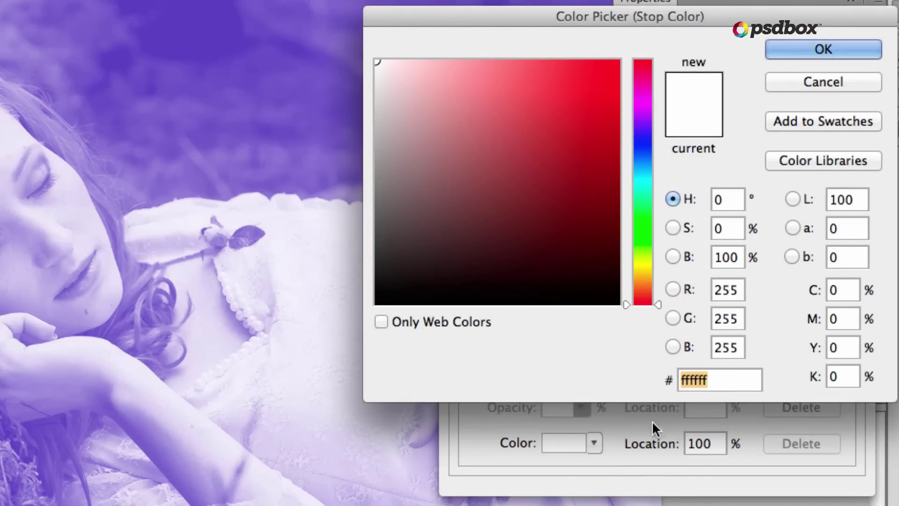
{"action": "type", "text": "b"}
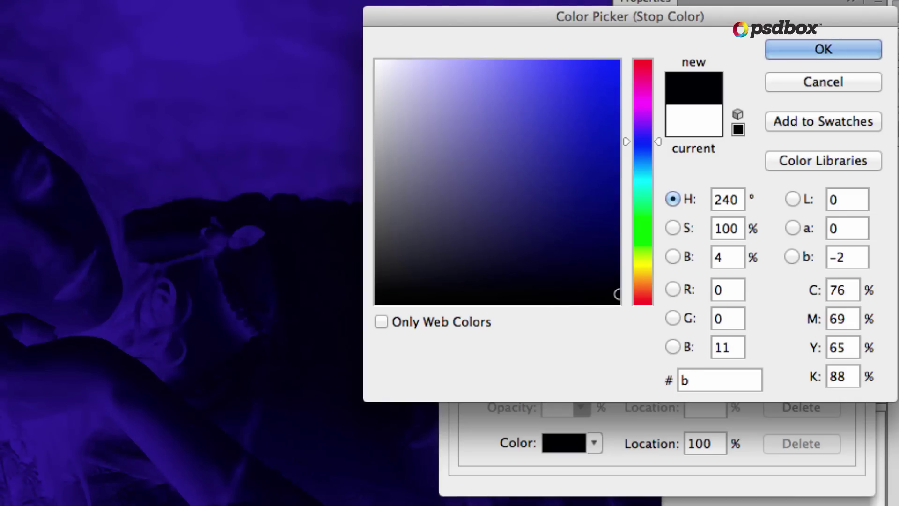
{"action": "type", "text": "aa782"}
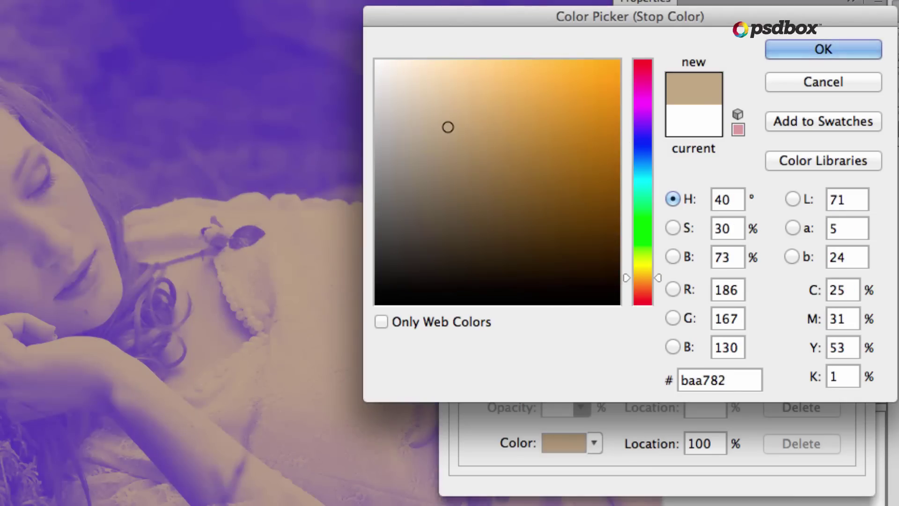
{"action": "left_click", "coordinate": [819, 48]}
{"action": "left_click", "coordinate": [801, 62]}
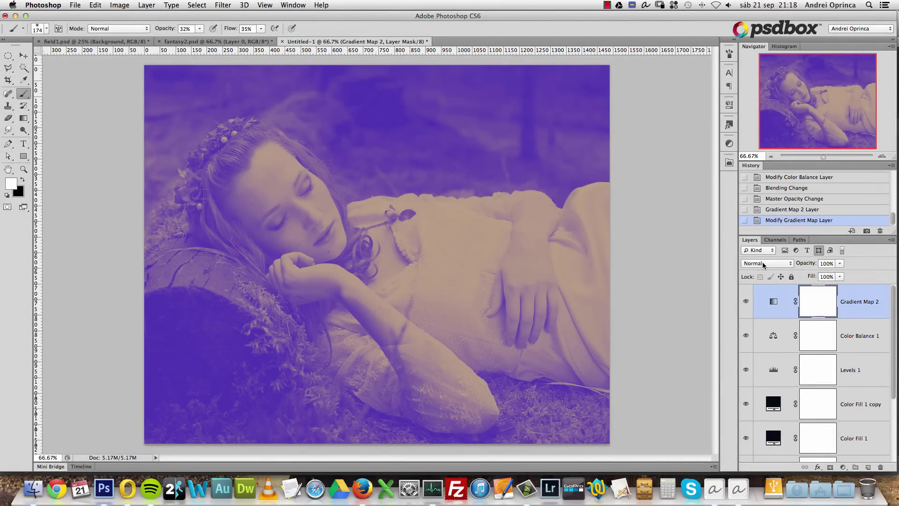
Set the top Gradient Map layer's blend mode to Soft Light and review its gradient settings.
{"action": "left_click", "coordinate": [762, 262]}
{"action": "left_click", "coordinate": [753, 378]}
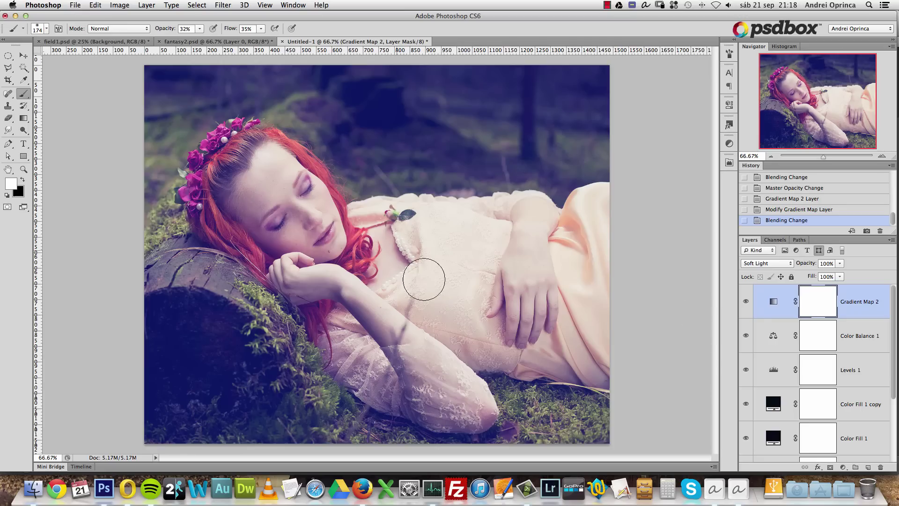
{"action": "left_click", "coordinate": [773, 302]}
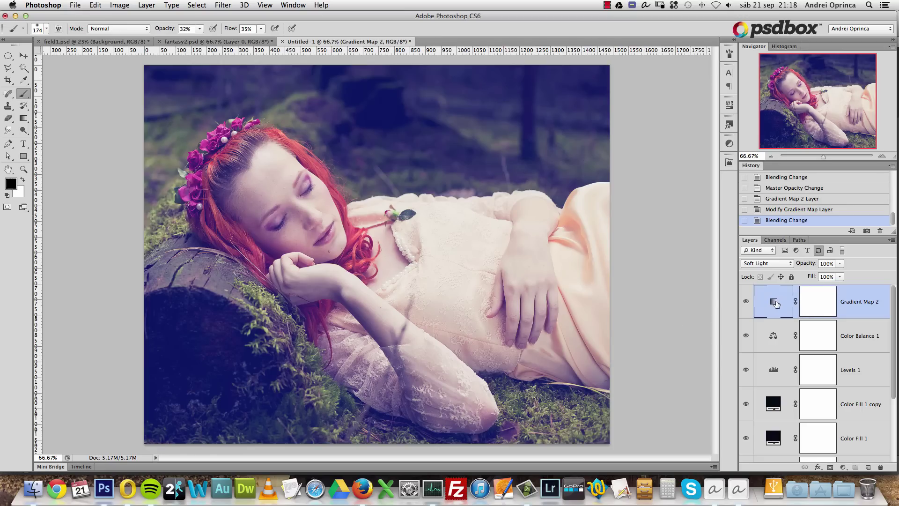
{"action": "double_click", "coordinate": [774, 303]}
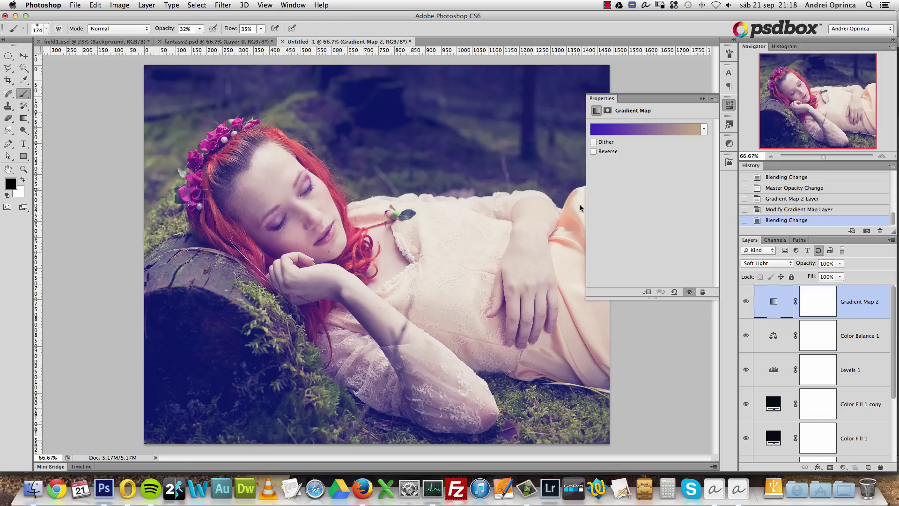
{"action": "left_click", "coordinate": [702, 98]}
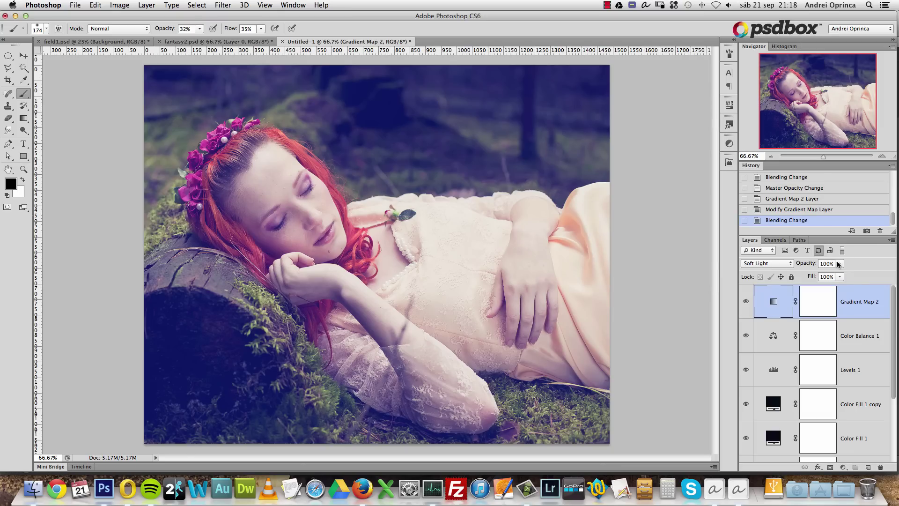
Reduce the top Gradient Map layer's opacity to 30% and compare the image with the layer off and on.
{"action": "left_click", "coordinate": [839, 263]}
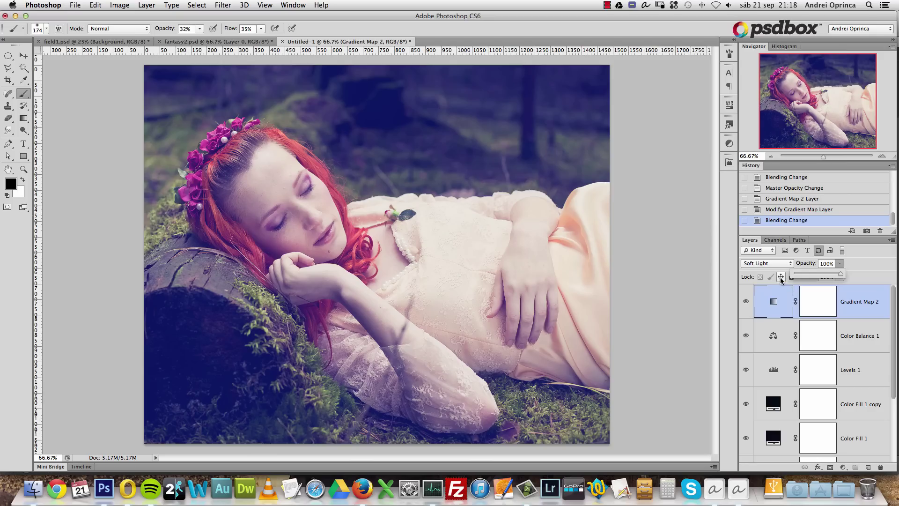
{"action": "left_click", "coordinate": [832, 262]}
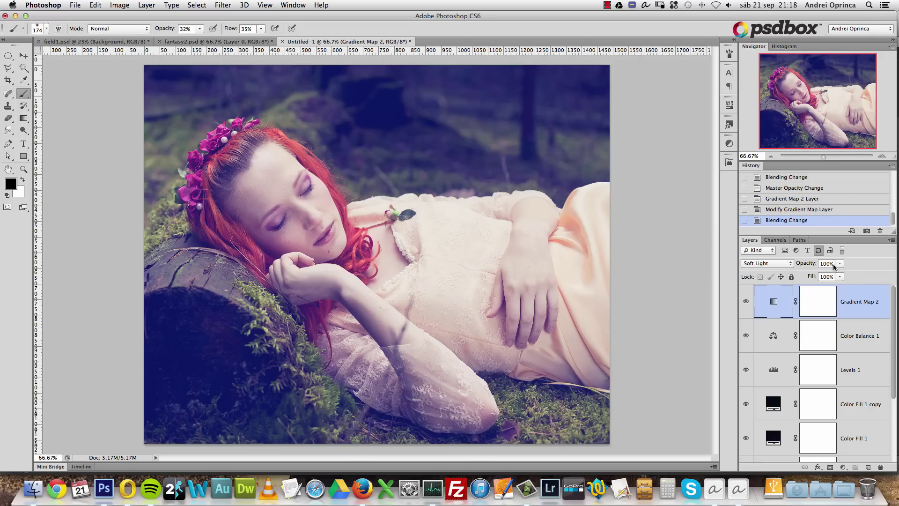
{"action": "type", "text": "30"}
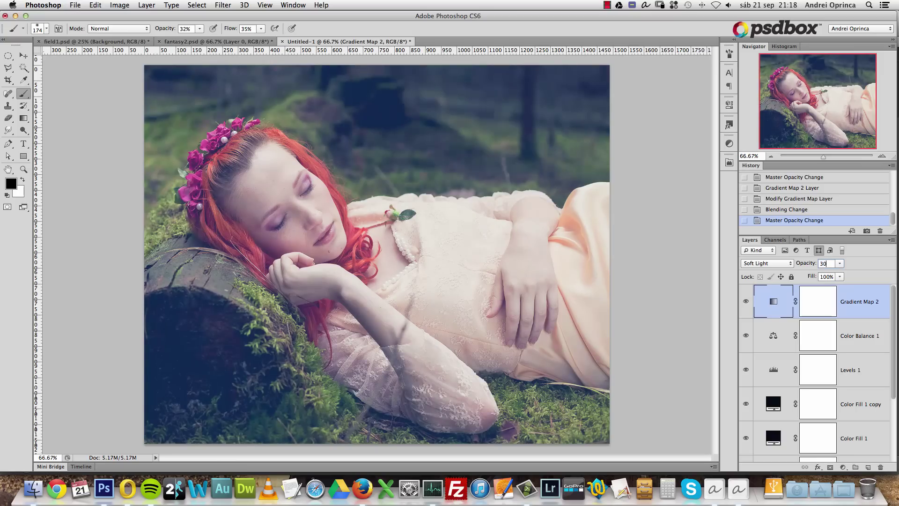
{"action": "key", "text": "Return"}
{"action": "left_click", "coordinate": [745, 302]}
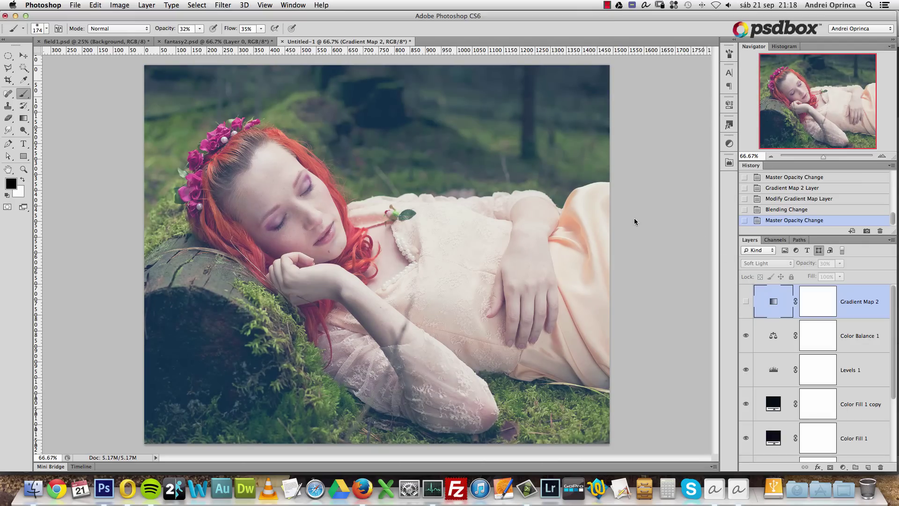
{"action": "left_click", "coordinate": [747, 304]}
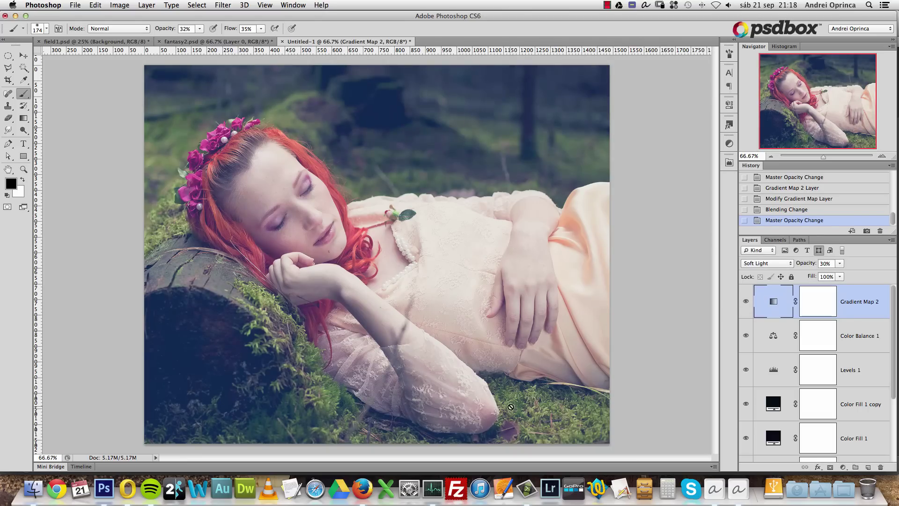
{"action": "left_click", "coordinate": [746, 302]}
{"action": "left_click", "coordinate": [746, 302]}
Add a Vibrance adjustment layer above the top Gradient Map, with Vibrance -18 and Saturation 33.
{"action": "left_click", "coordinate": [836, 342]}
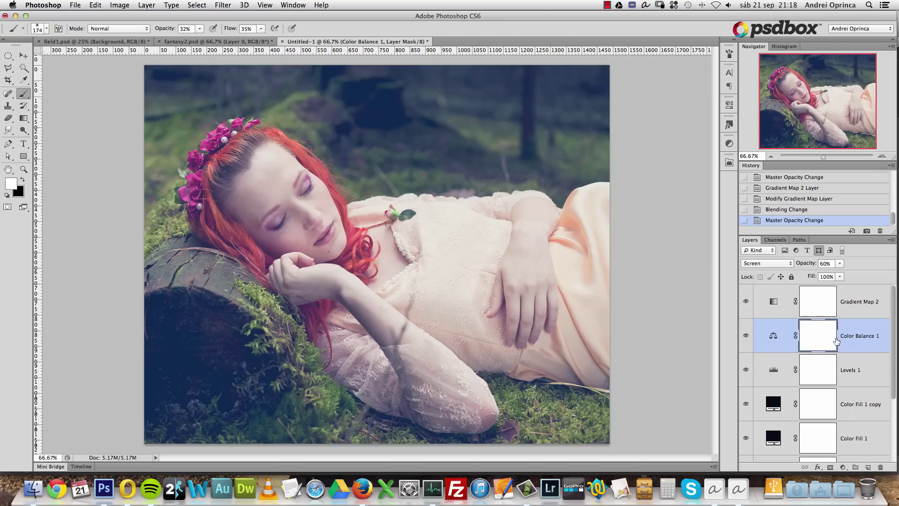
{"action": "left_click", "coordinate": [884, 303]}
{"action": "left_click", "coordinate": [843, 466]}
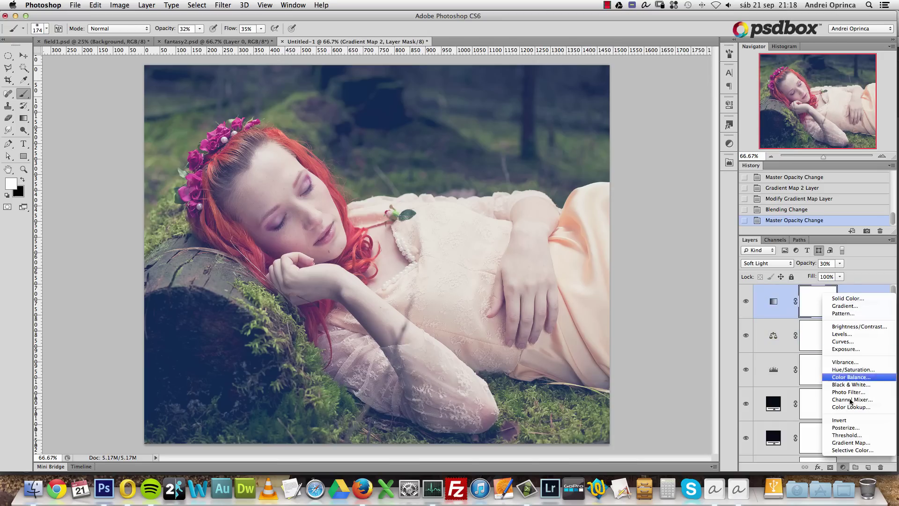
{"action": "left_click", "coordinate": [851, 362]}
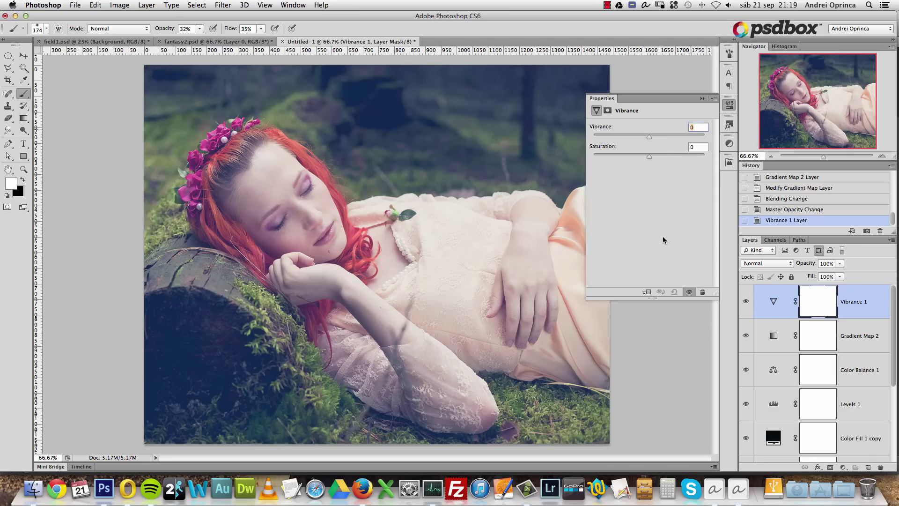
{"action": "type", "text": "-18"}
{"action": "key", "text": "Tab"}
{"action": "type", "text": "33"}
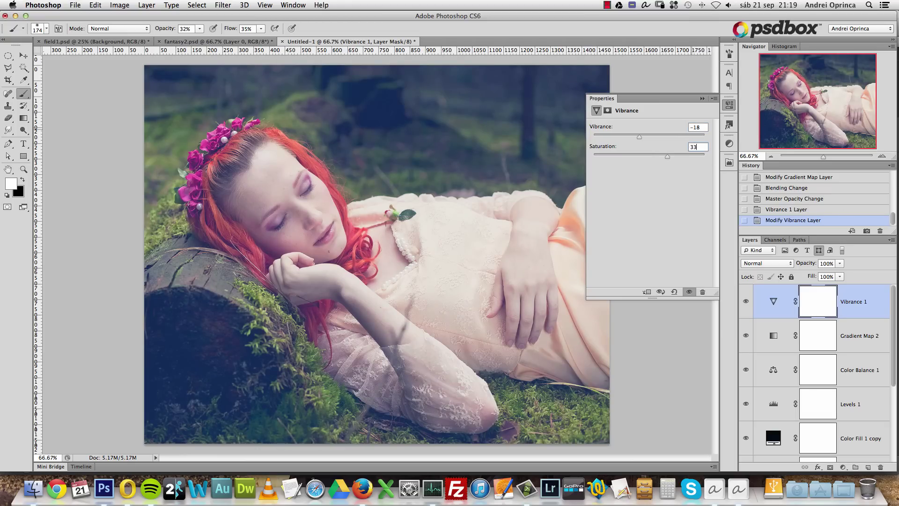
{"action": "left_click", "coordinate": [704, 99]}
Compare the image with and without the Vibrance layer, leaving the layer visible.
{"action": "left_click", "coordinate": [746, 301]}
{"action": "left_click", "coordinate": [745, 302]}
{"action": "left_click", "coordinate": [745, 302]}
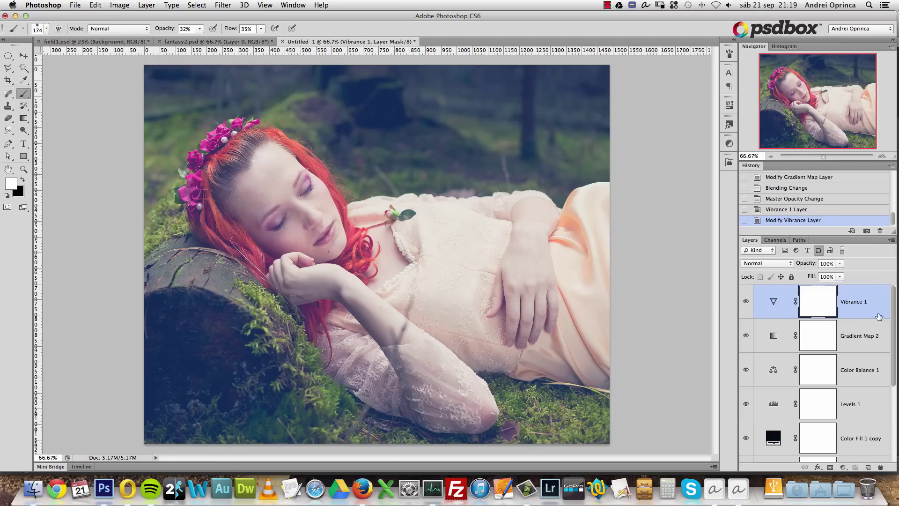
Compare the original photo on Layer 1 with the fully adjusted image at 66.67% and 100% zoom, leaving all layers visible.
{"action": "scroll", "coordinate": [880, 365], "scroll_direction": "down", "scroll_amount": 5}
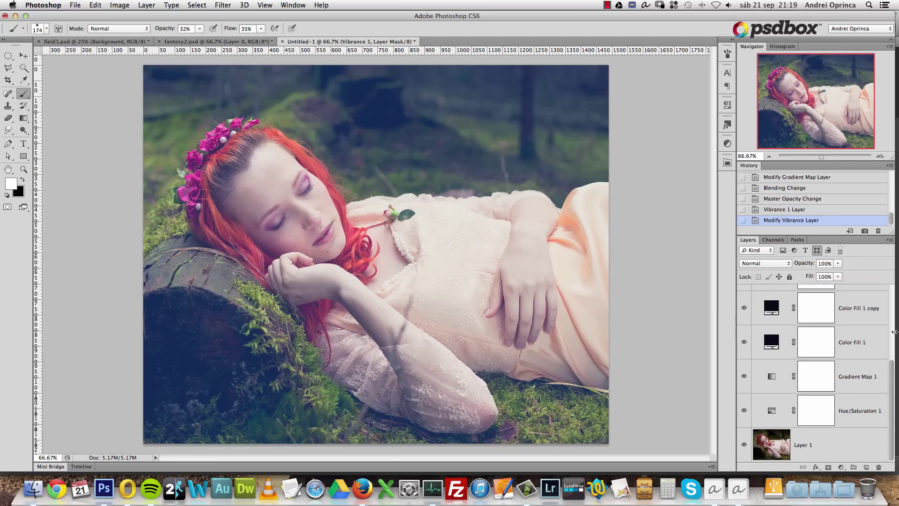
{"action": "left_click_drag", "start_coordinate": [894, 398], "coordinate": [896, 323]}
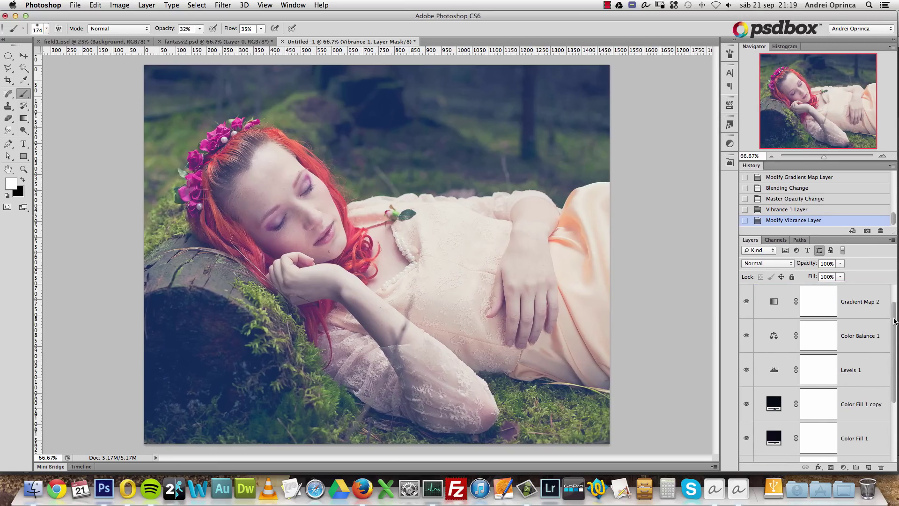
{"action": "scroll", "coordinate": [892, 365], "scroll_direction": "down", "scroll_amount": 3}
{"action": "left_click", "coordinate": [839, 439]}
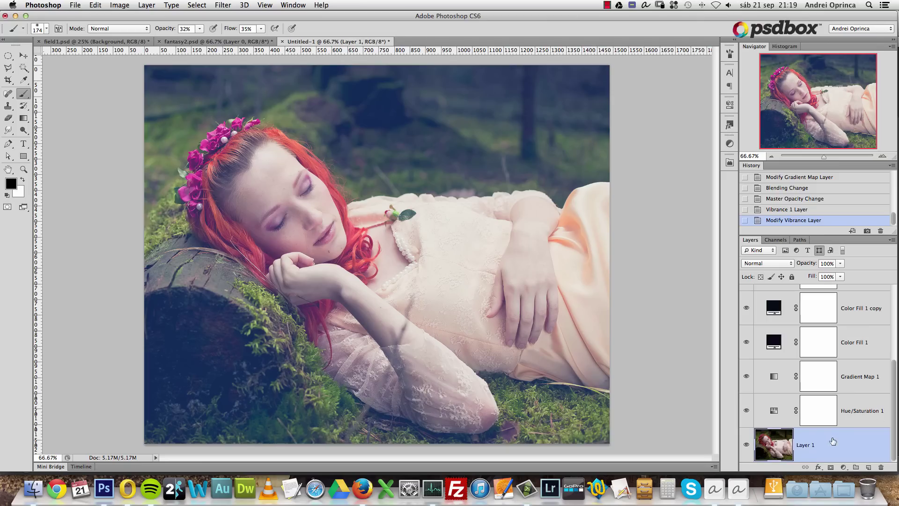
{"action": "left_click", "coordinate": [747, 443], "text": "alt"}
{"action": "left_click", "coordinate": [746, 444], "text": "alt"}
{"action": "left_click", "coordinate": [882, 156]}
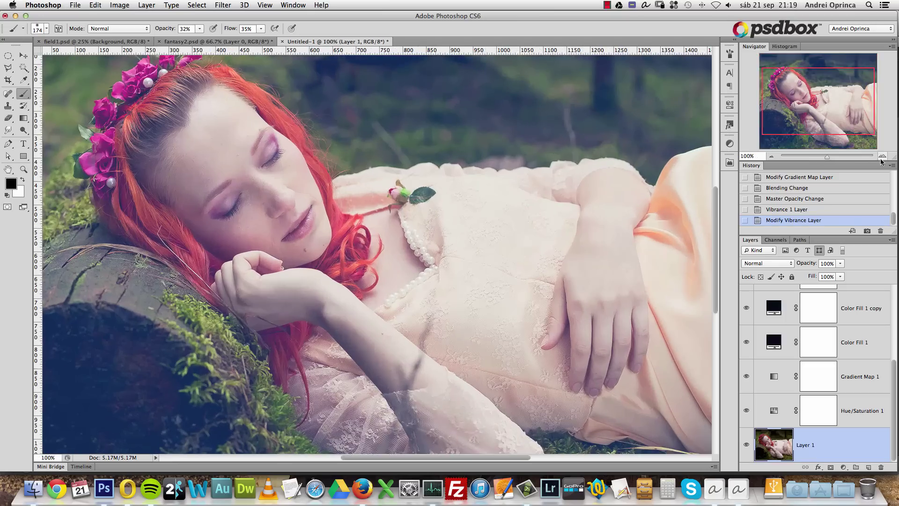
{"action": "left_click", "coordinate": [745, 451], "text": "alt"}
{"action": "left_click", "coordinate": [746, 445], "text": "alt"}
{"action": "left_click", "coordinate": [771, 156]}
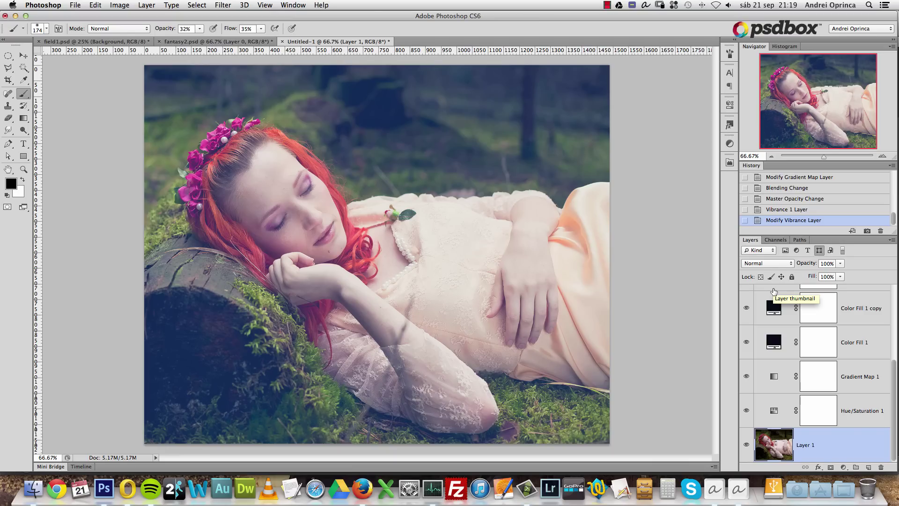
{"action": "scroll", "coordinate": [890, 390], "scroll_direction": "up", "scroll_amount": 4}
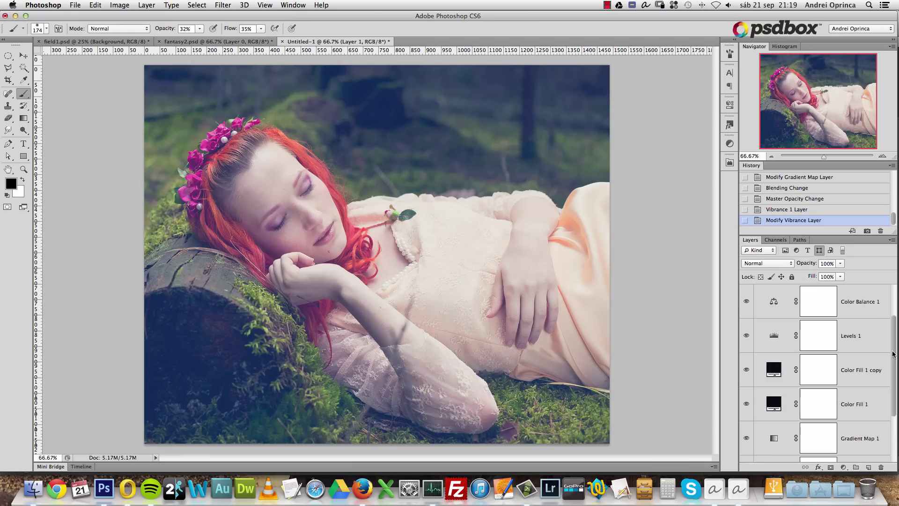